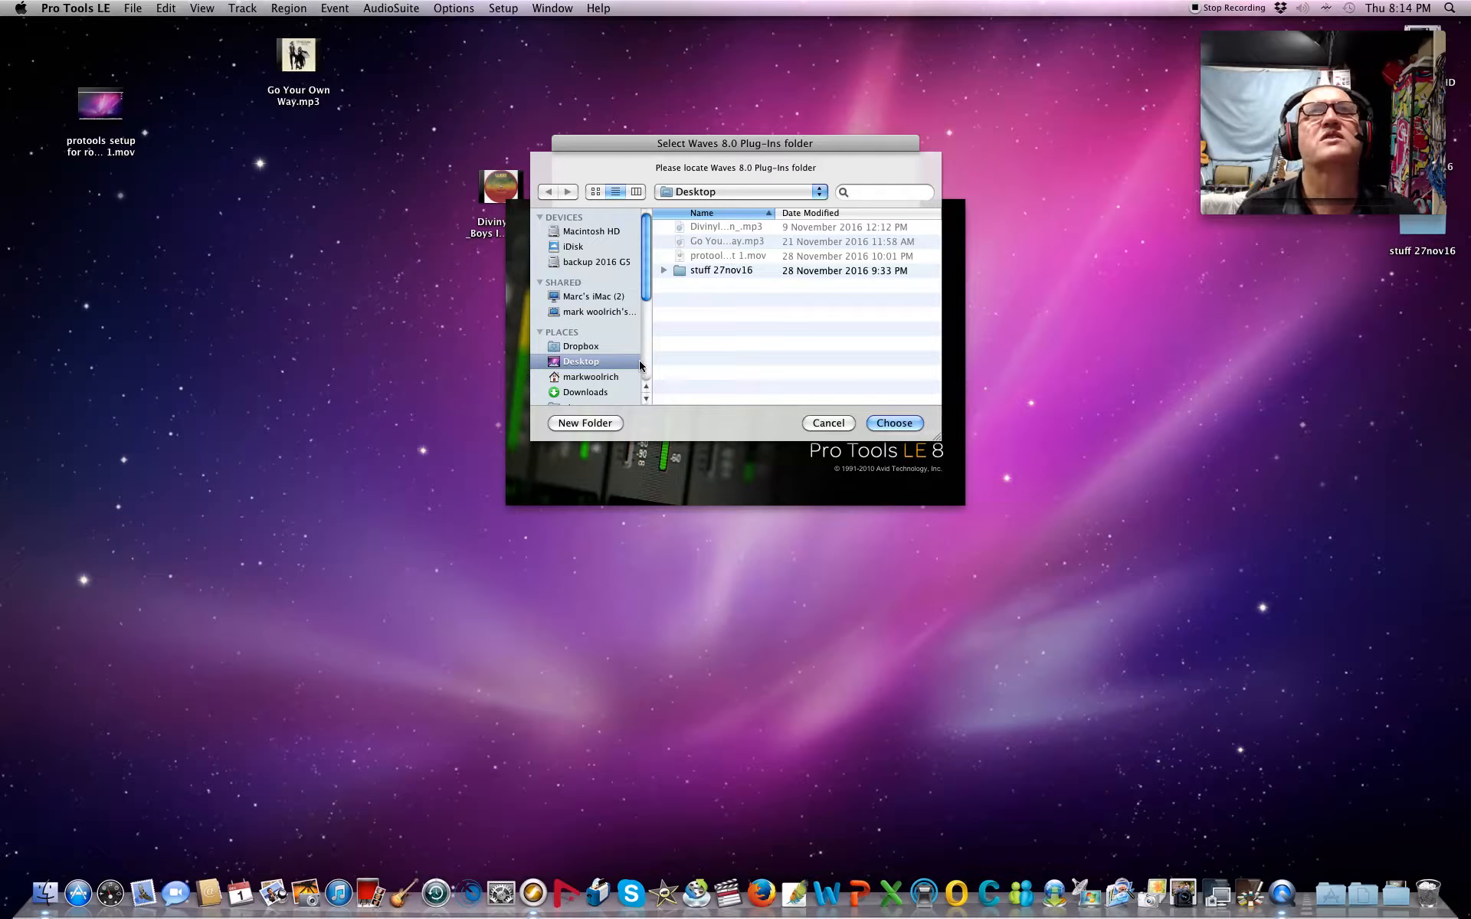
# Dismiss the Waves 8.0 Plug-Ins folder request and start creating a blank session
pyautogui.click(827, 423)
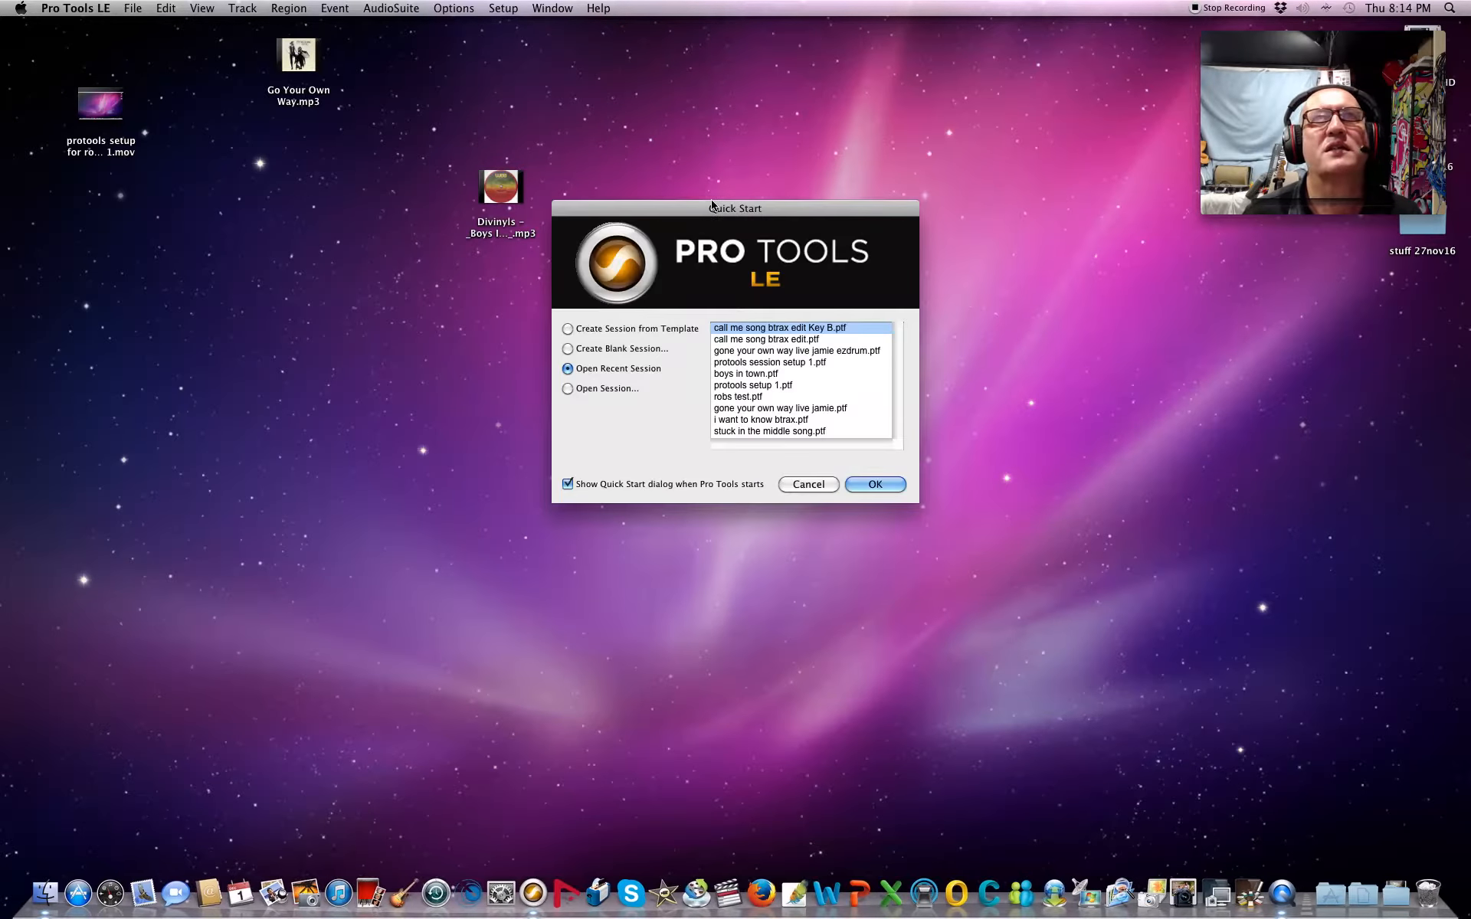
pyautogui.click(569, 349)
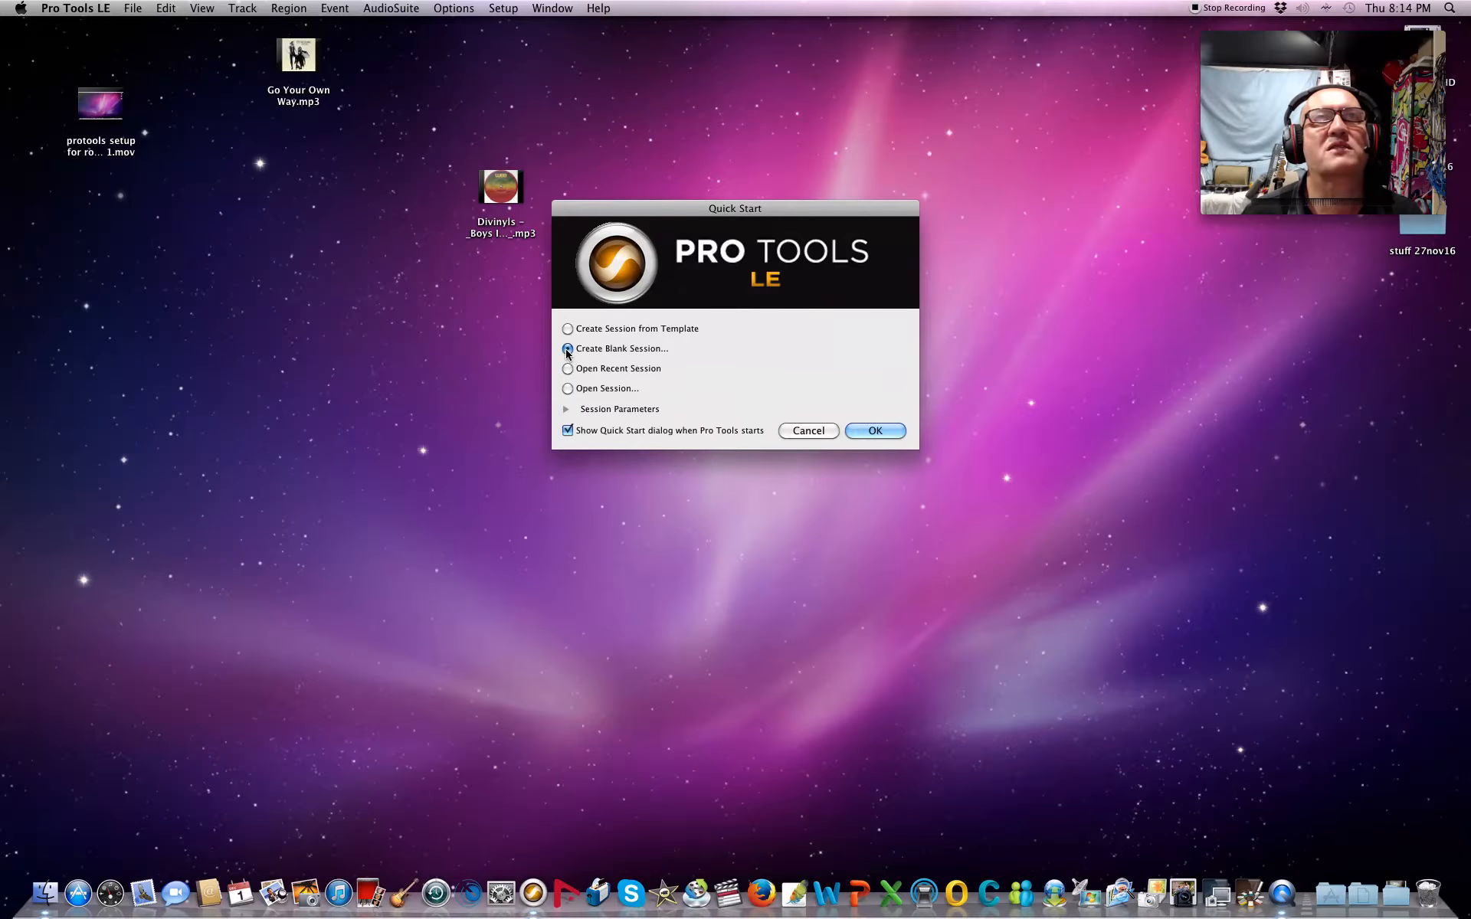
pyautogui.click(875, 430)
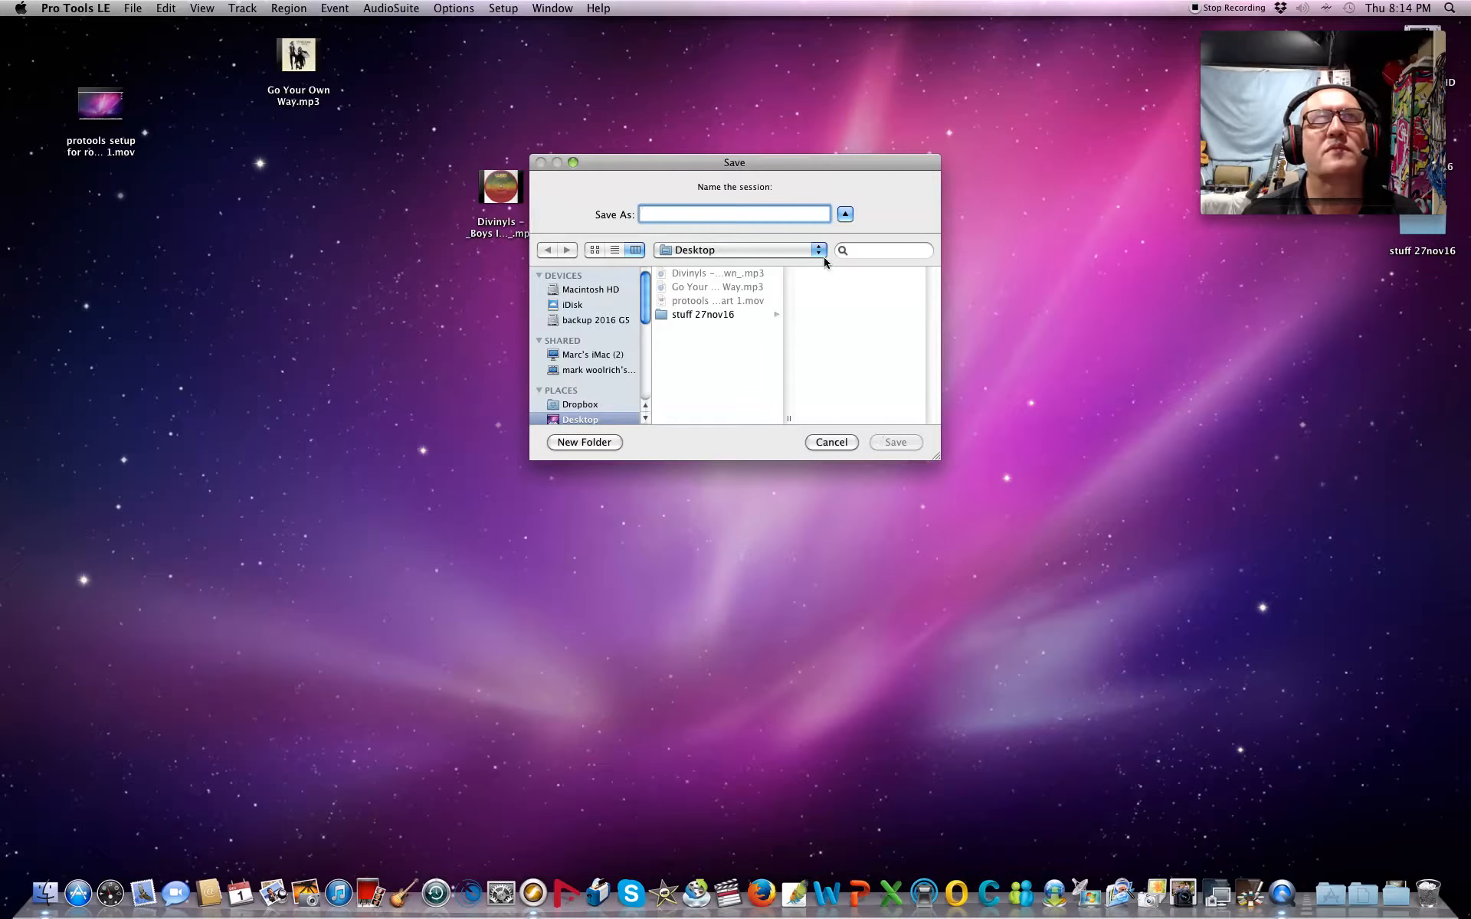
# Create a folder named "midi file tempo setup" on the backup 2016 G5 drive for the new session
pyautogui.click(562, 321)
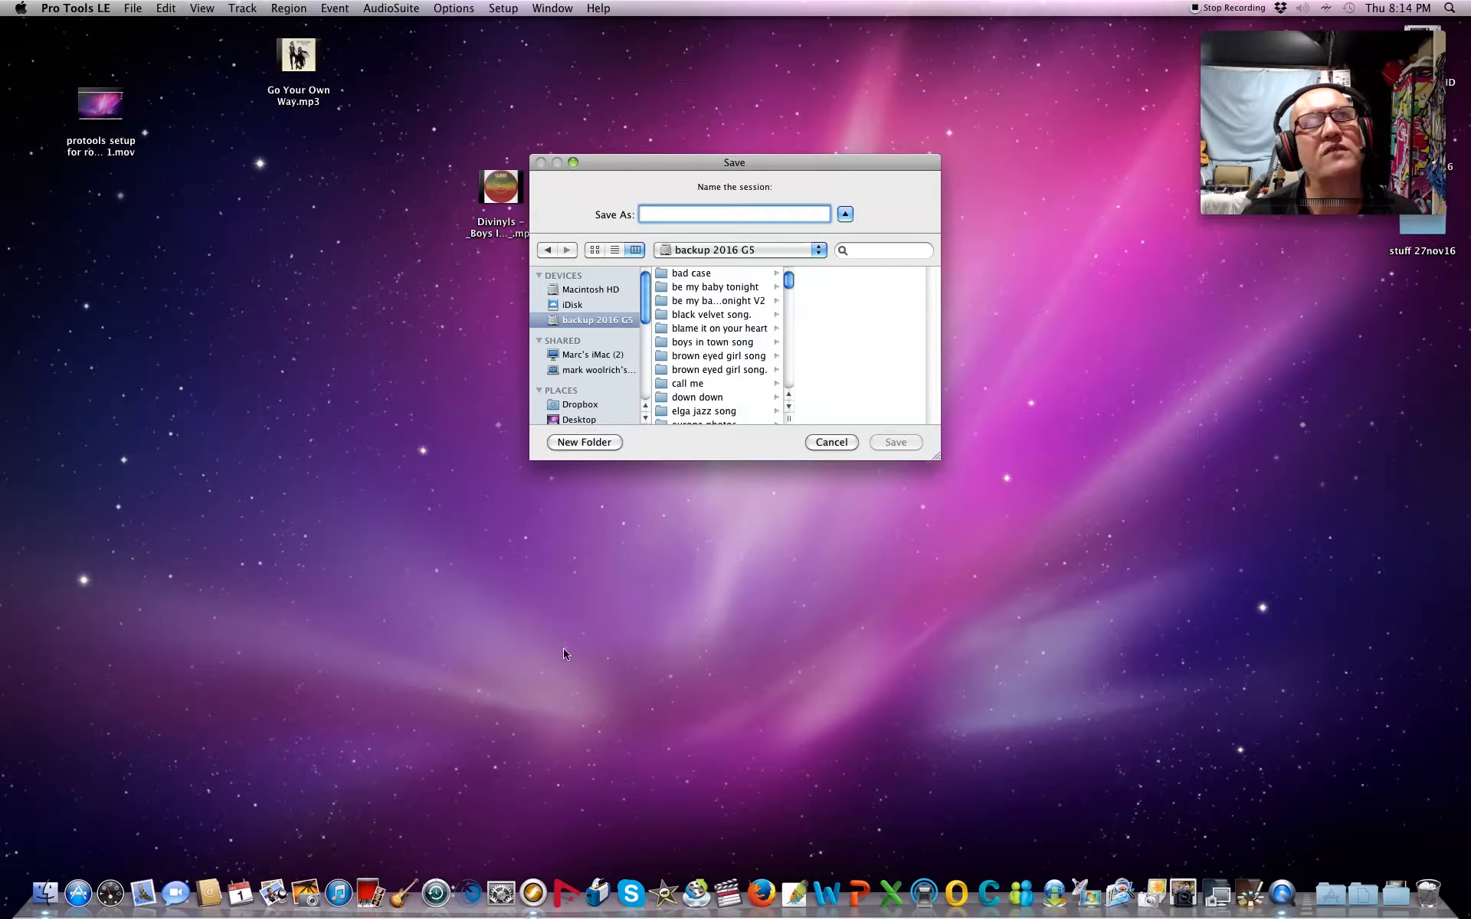
pyautogui.click(583, 444)
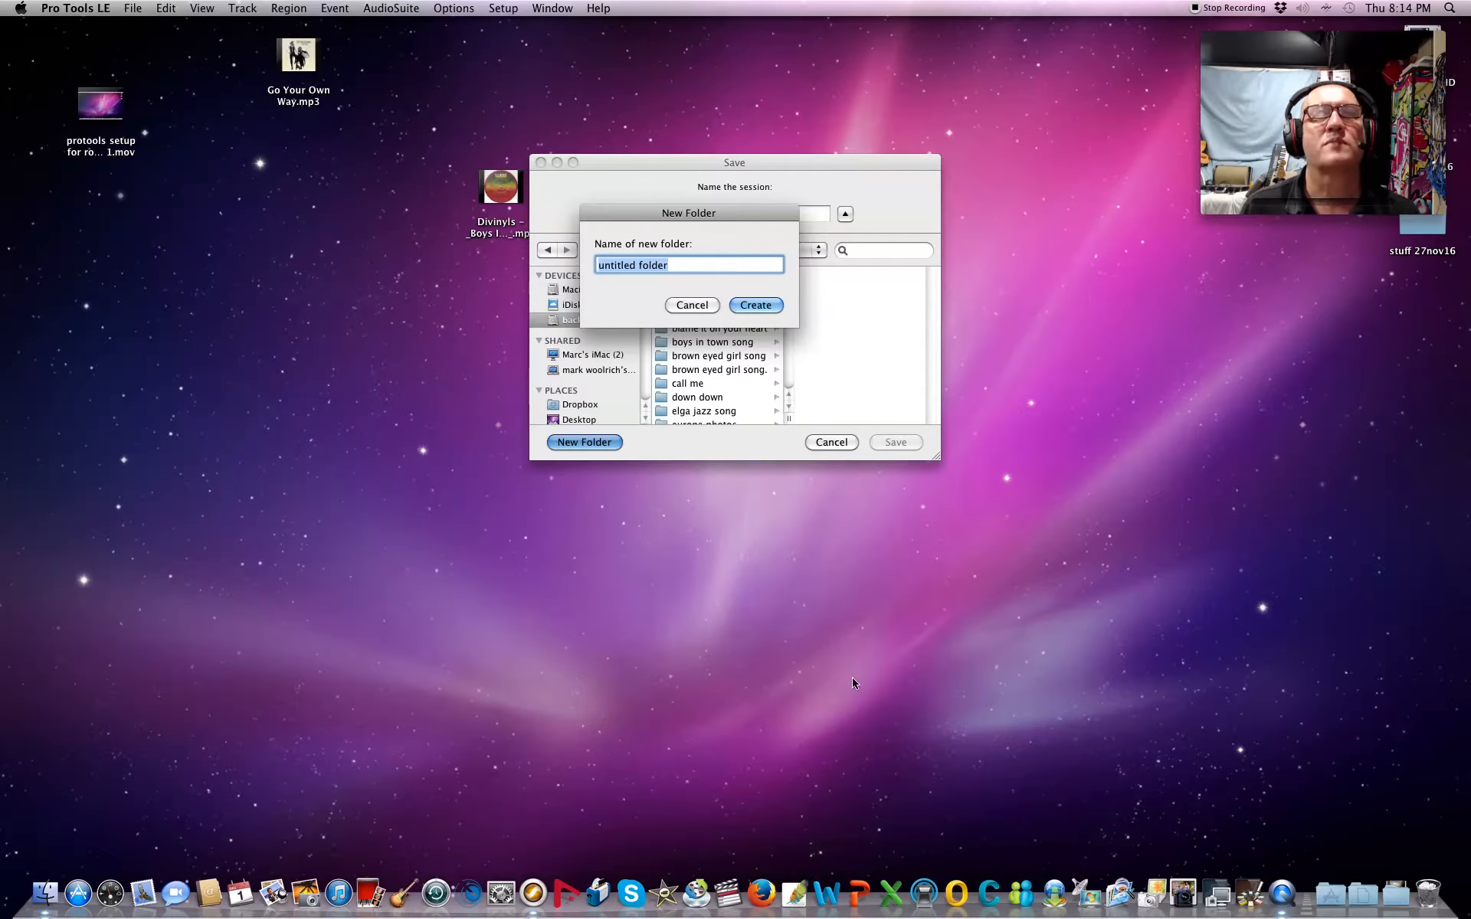
pyautogui.write('midi file te')
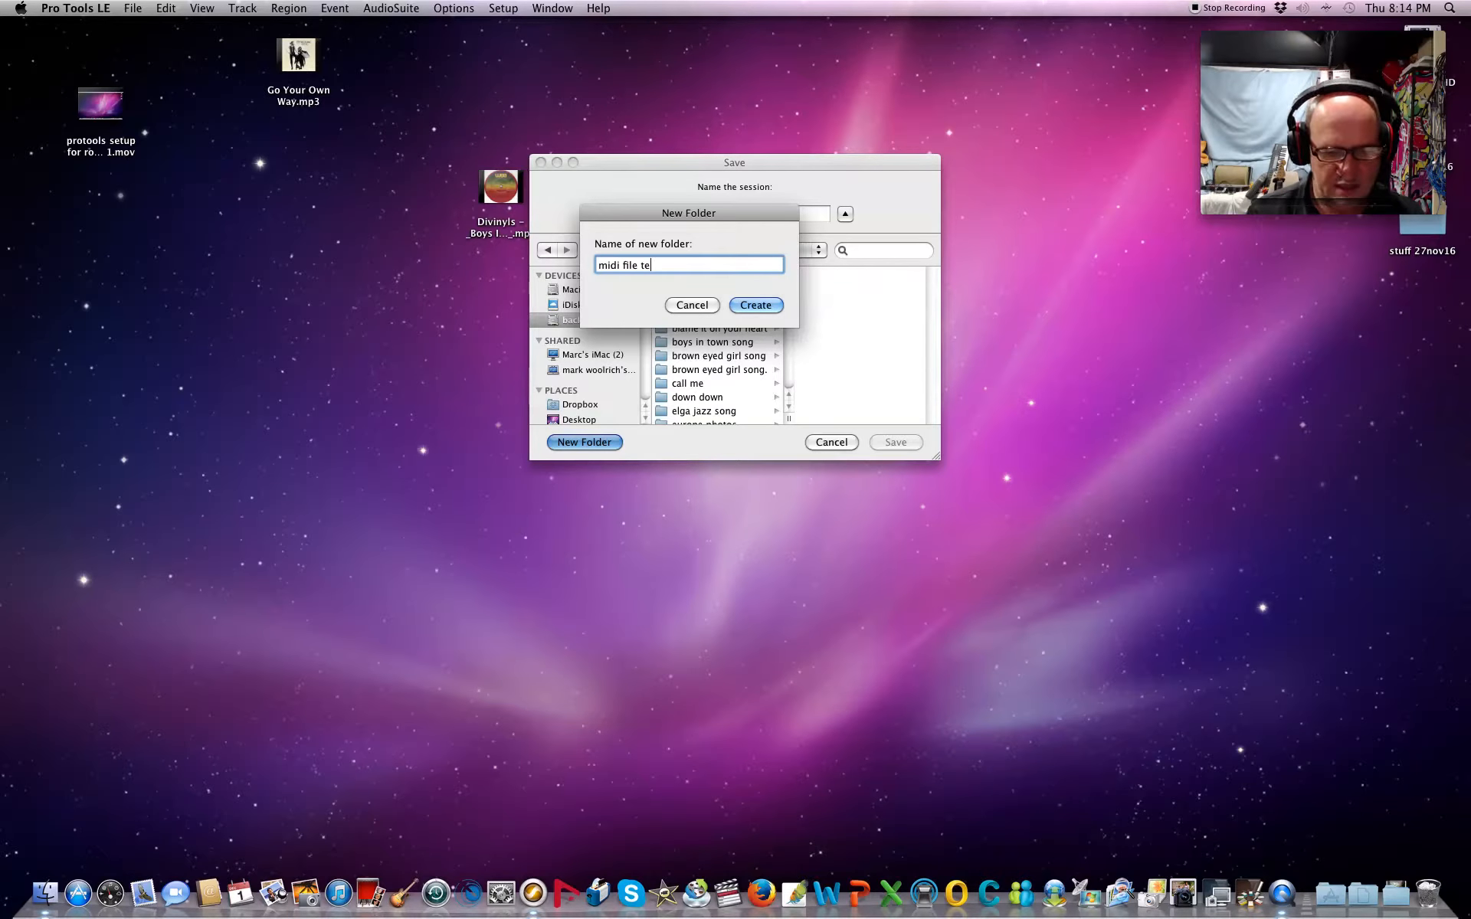
pyautogui.write('mpo setup')
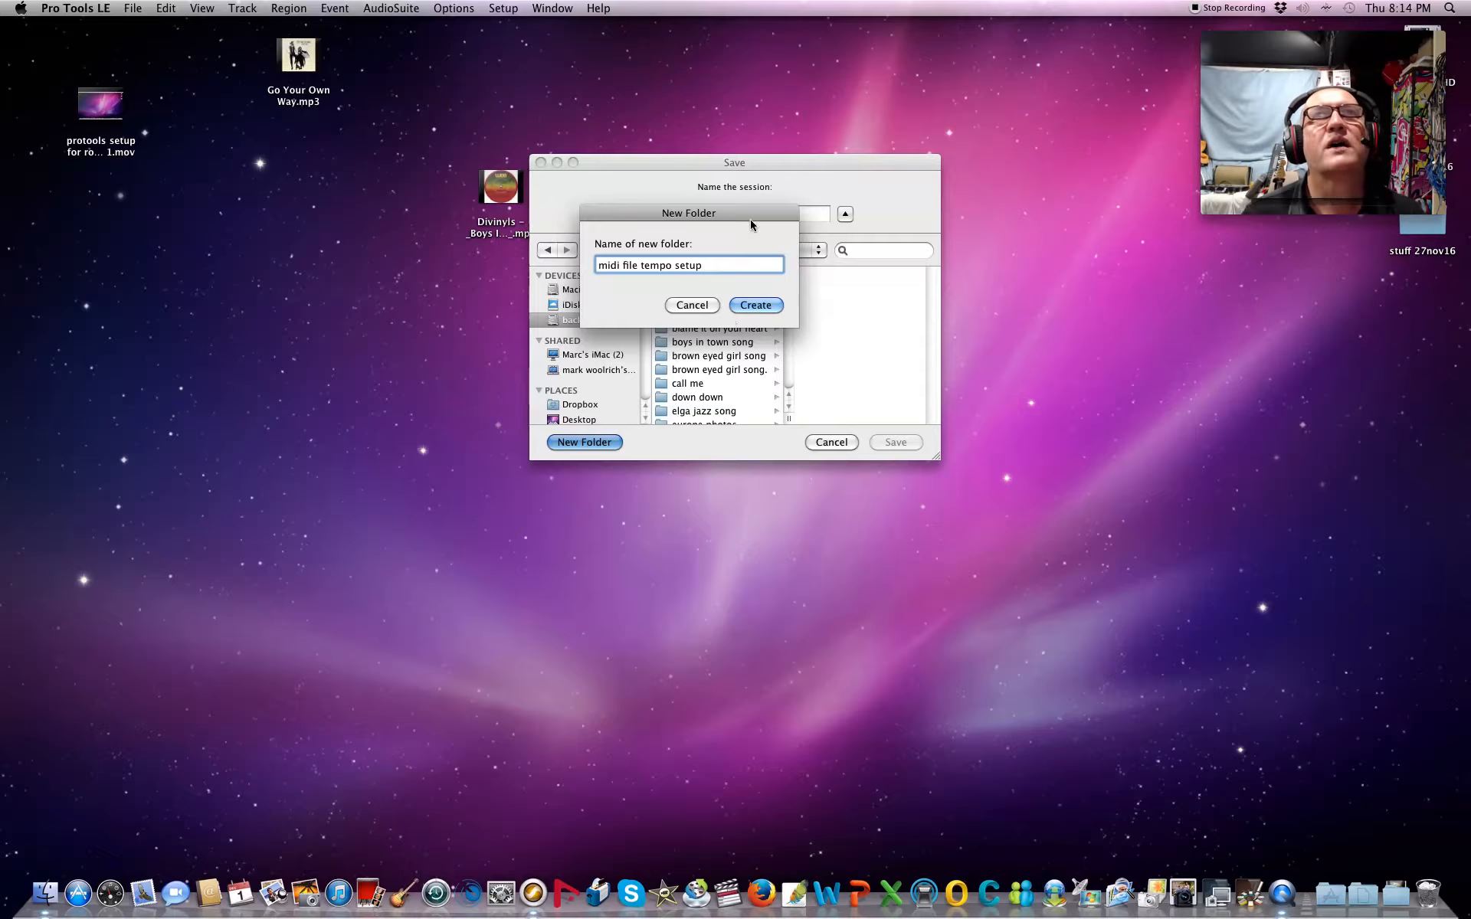
pyautogui.moveTo(674, 266); pyautogui.dragTo(598, 265)
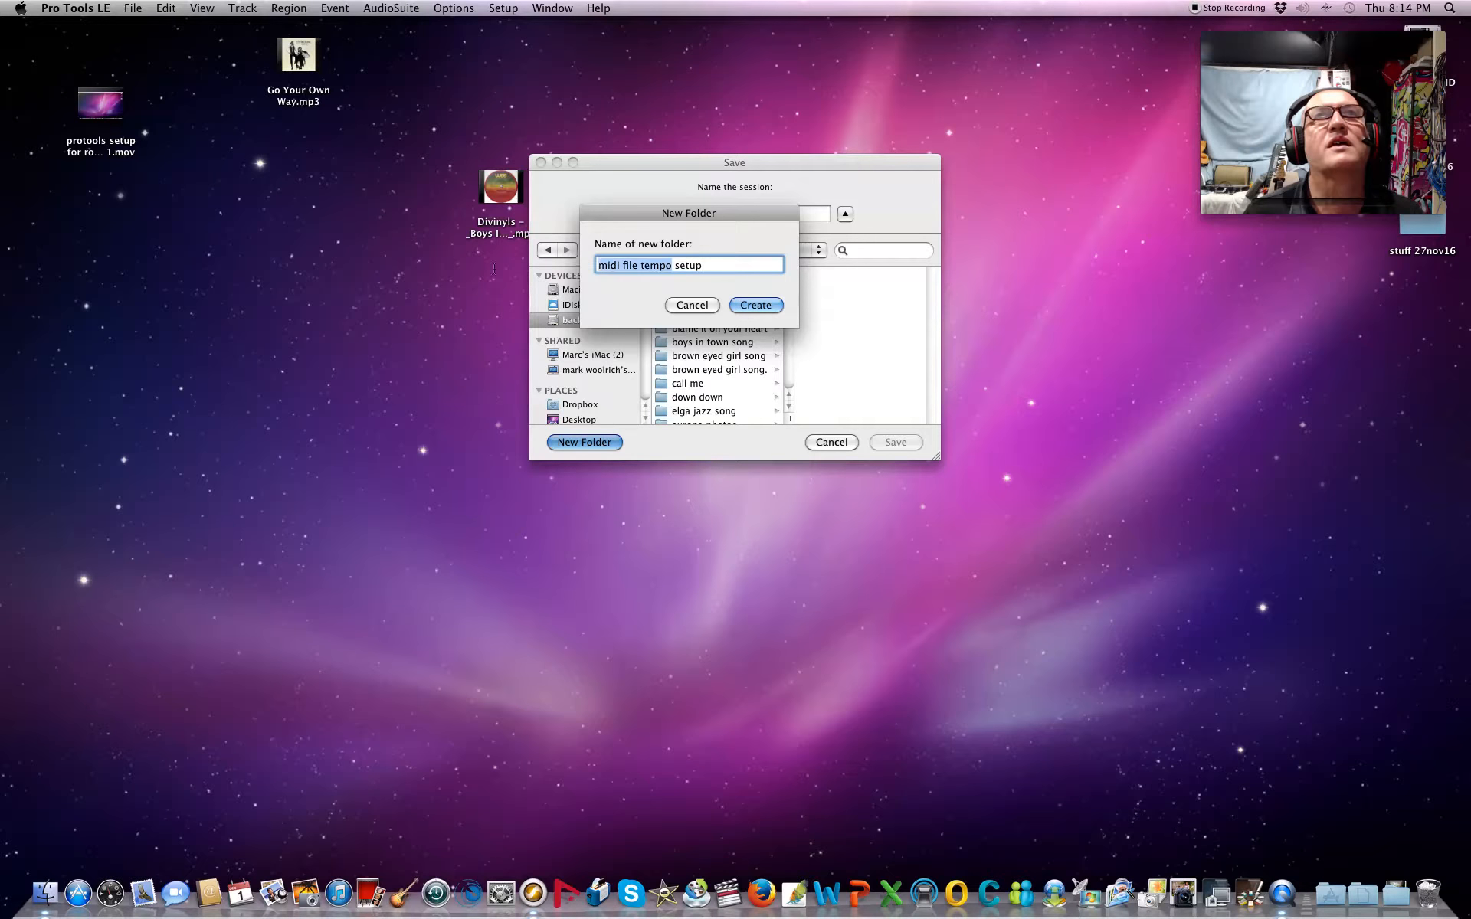
pyautogui.click(763, 305)
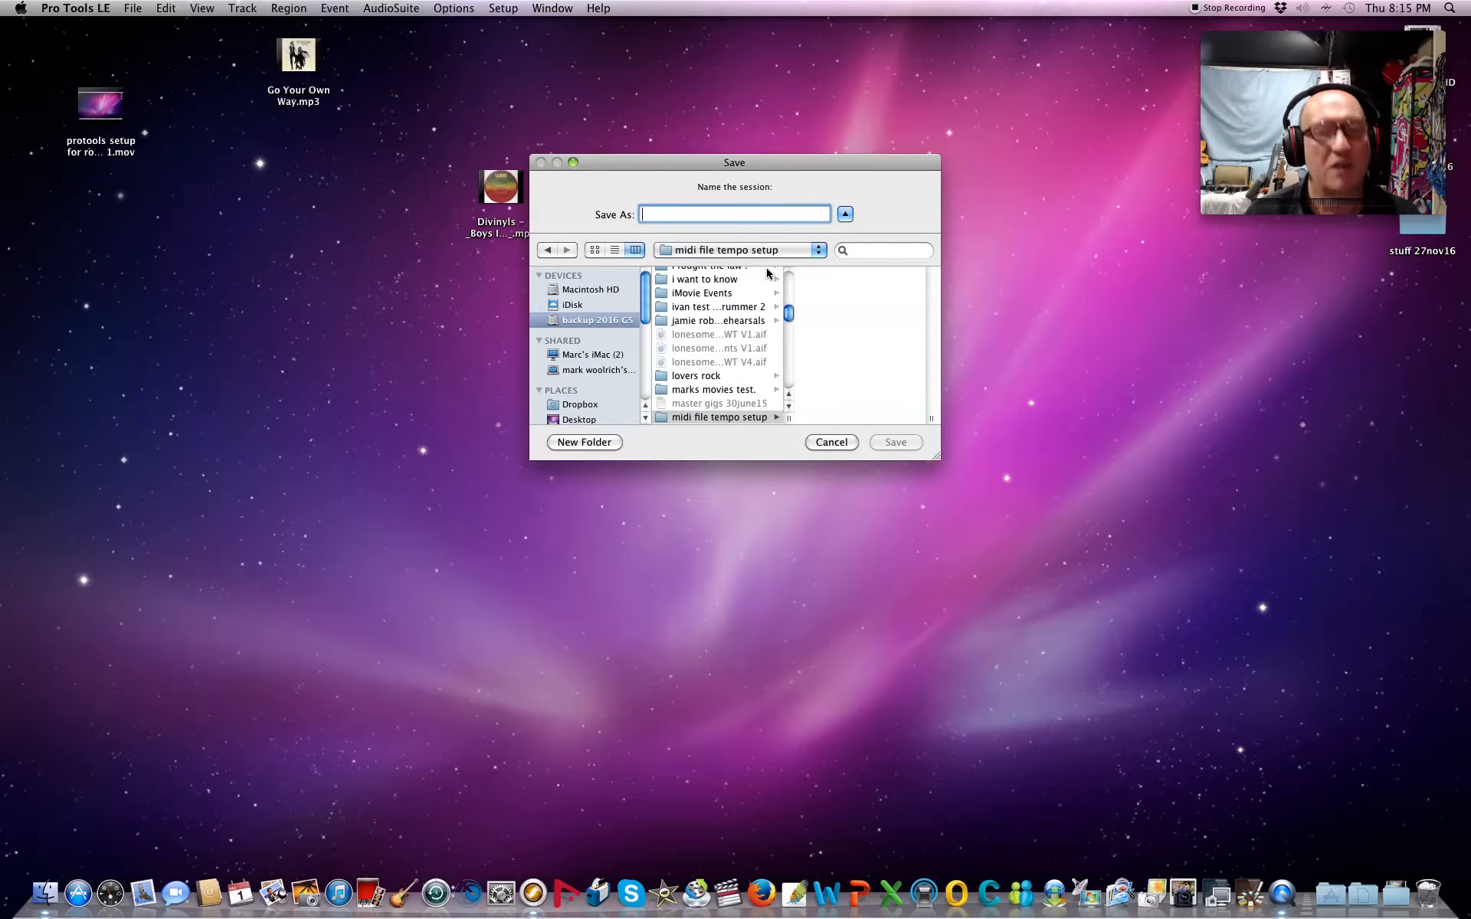
# Save the session as "midi file tempo" and bring the Edit window in front of the Mix window
pyautogui.write('midi file tempo')
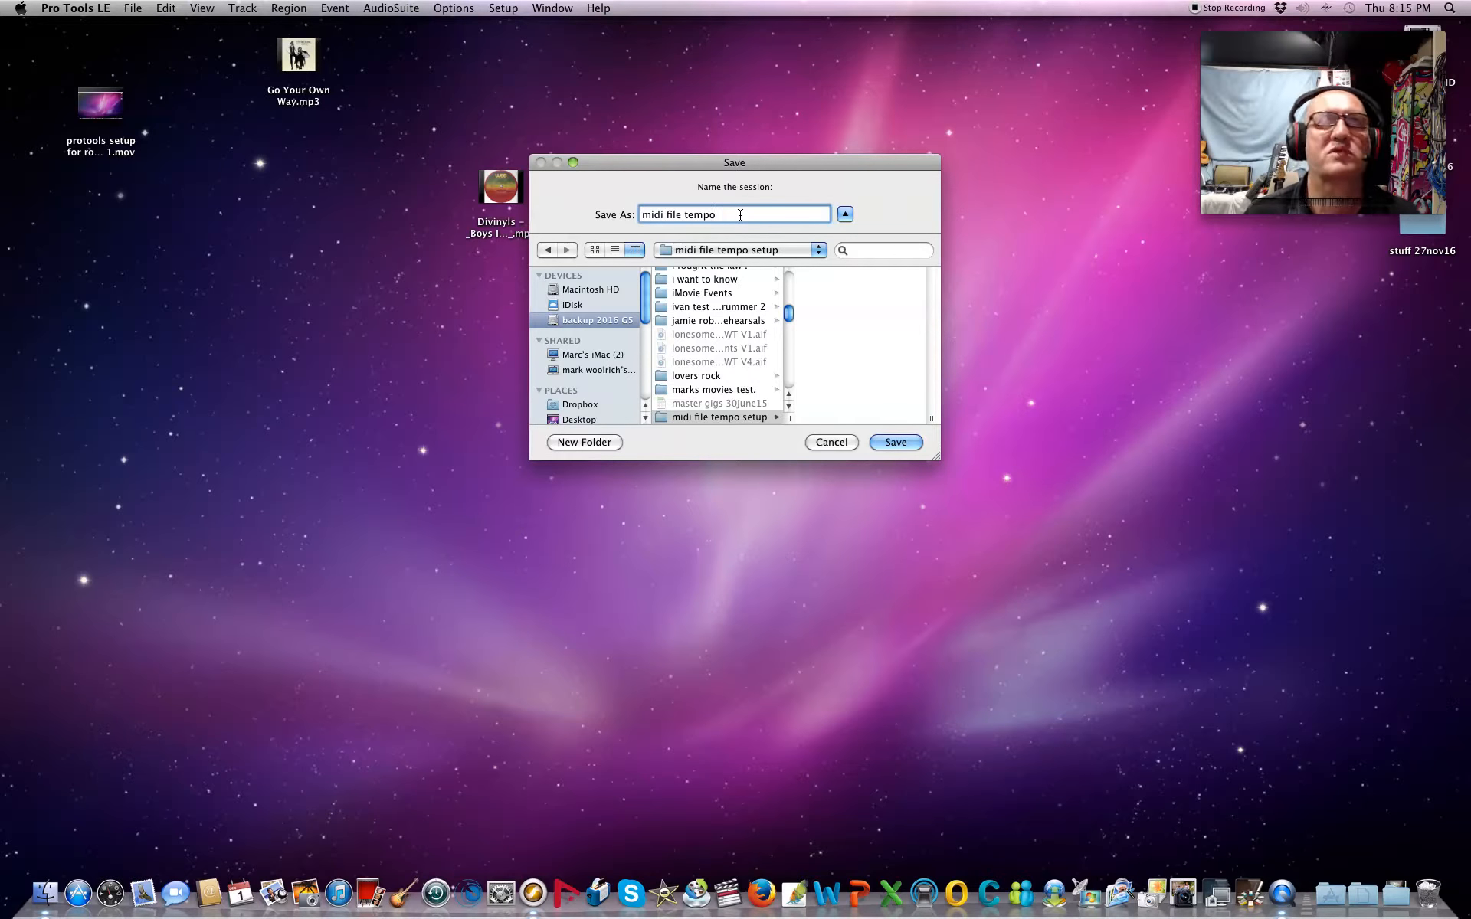
pyautogui.click(917, 445)
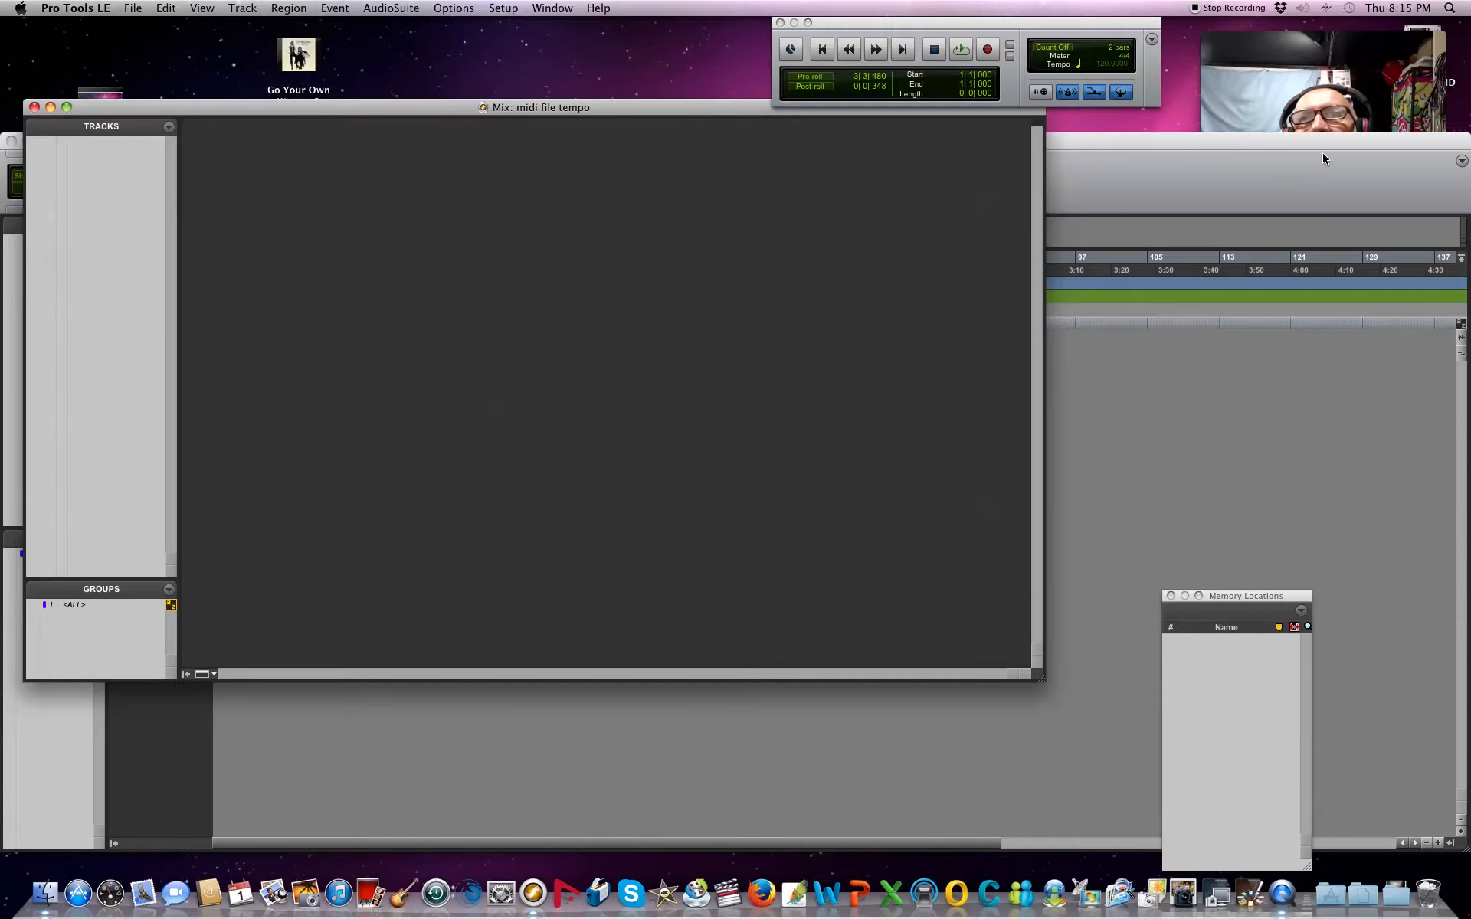
pyautogui.moveTo(1324, 136); pyautogui.dragTo(1300, 292)
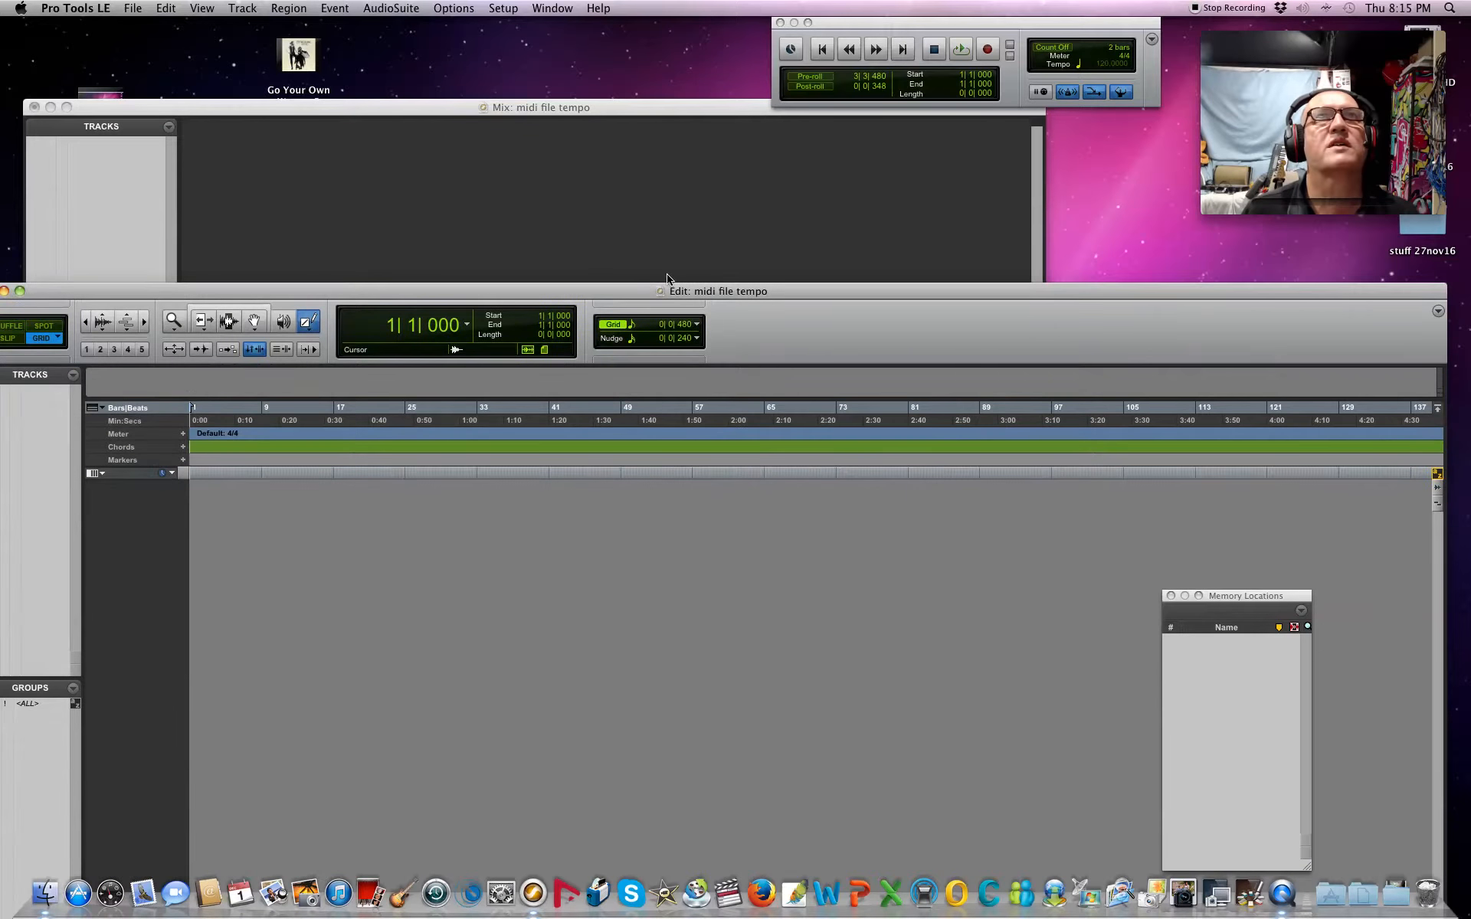
pyautogui.moveTo(709, 291); pyautogui.dragTo(729, 216)
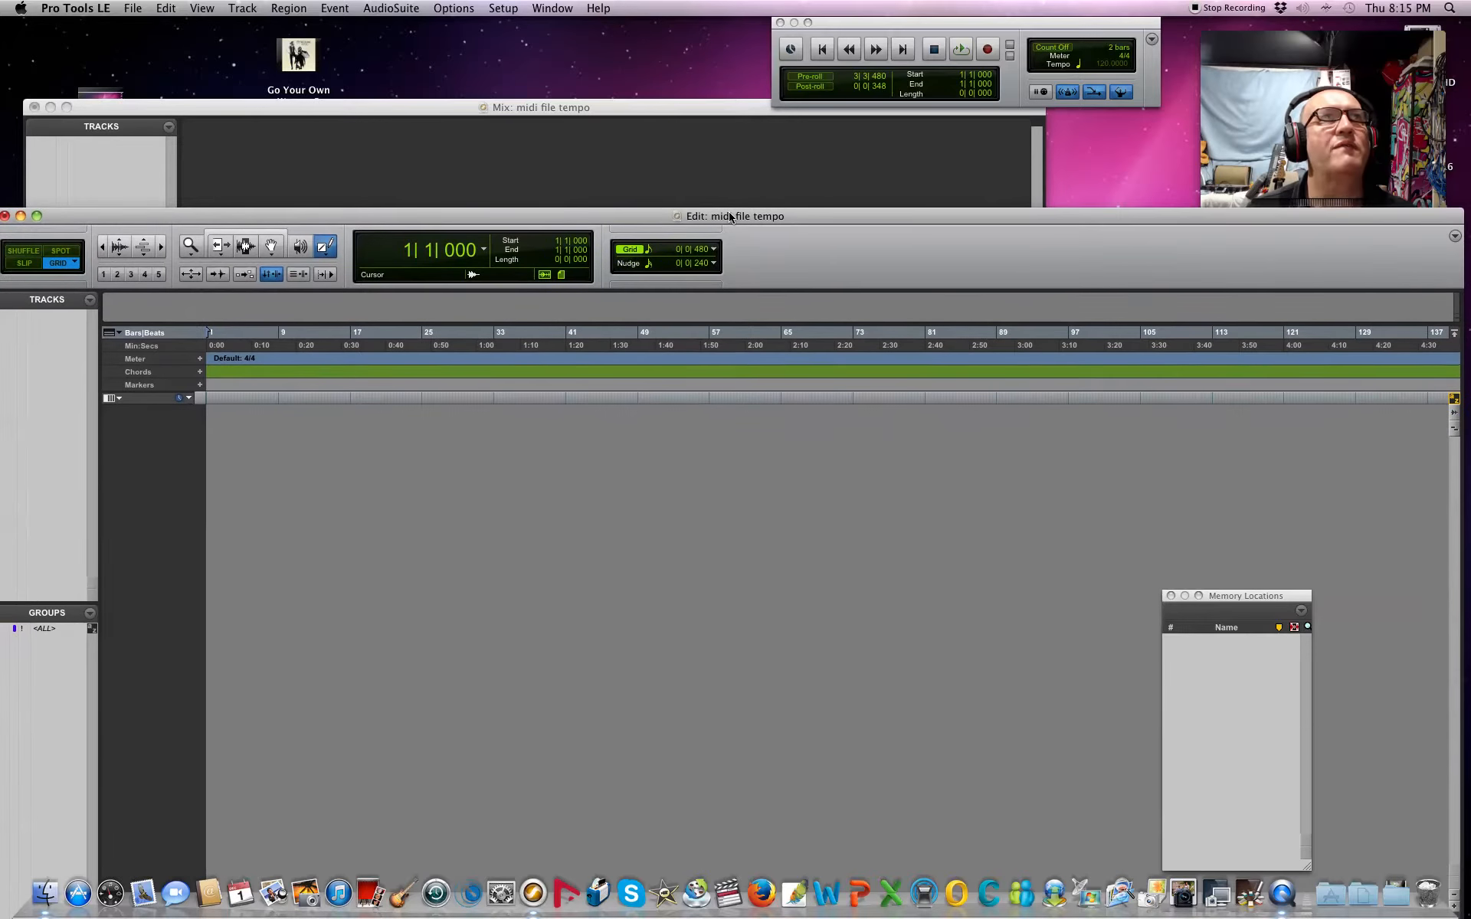
# Import the MIDI file "boys in town midi file.mid" from the Desktop folder "stuff 27nov16"
pyautogui.click(130, 9)
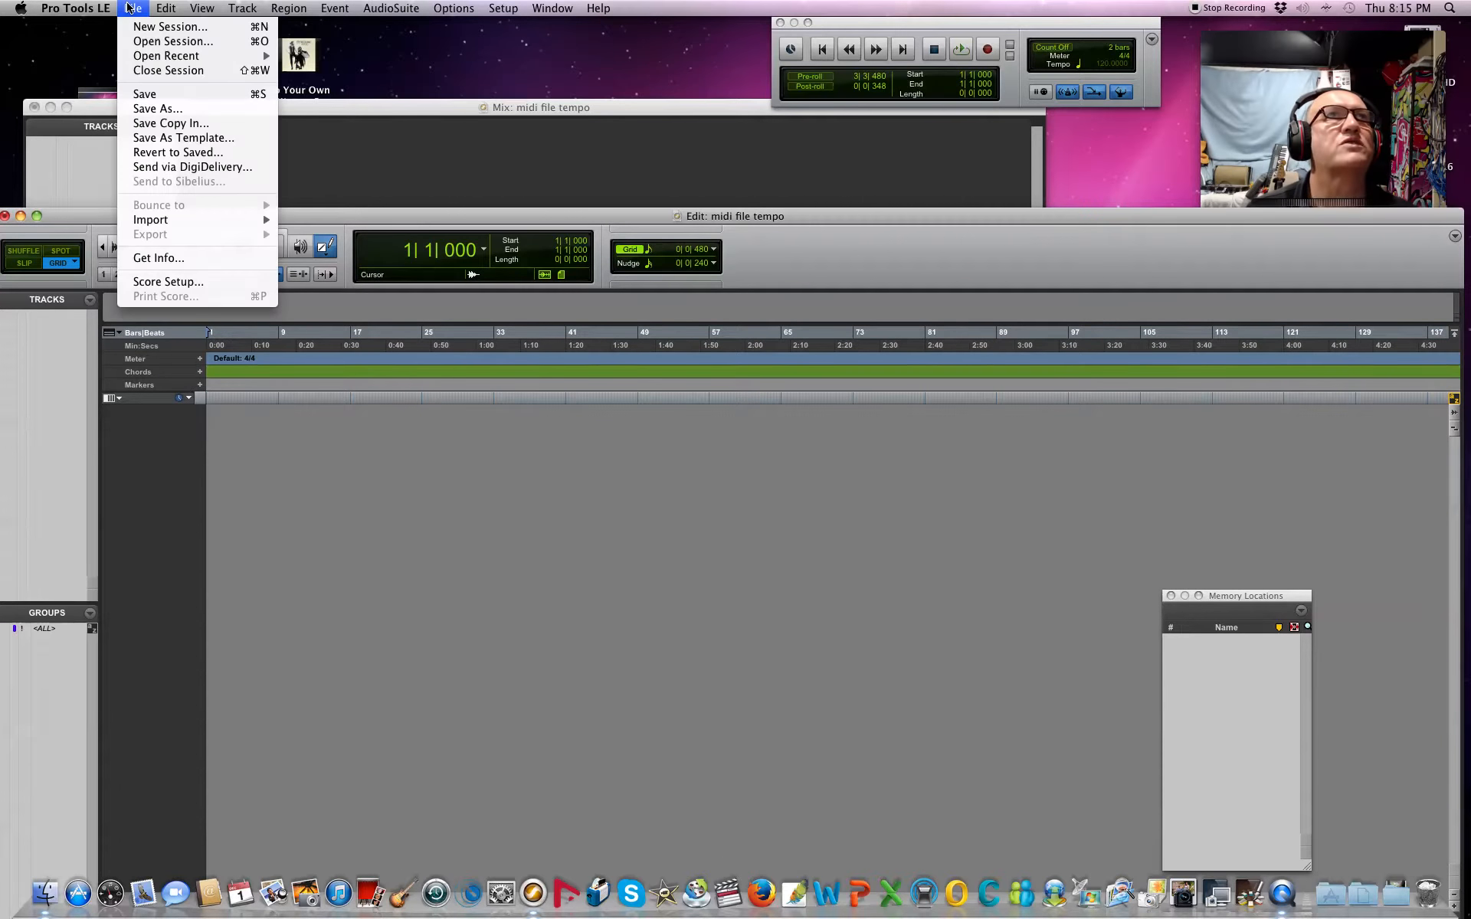
pyautogui.moveTo(153, 220)
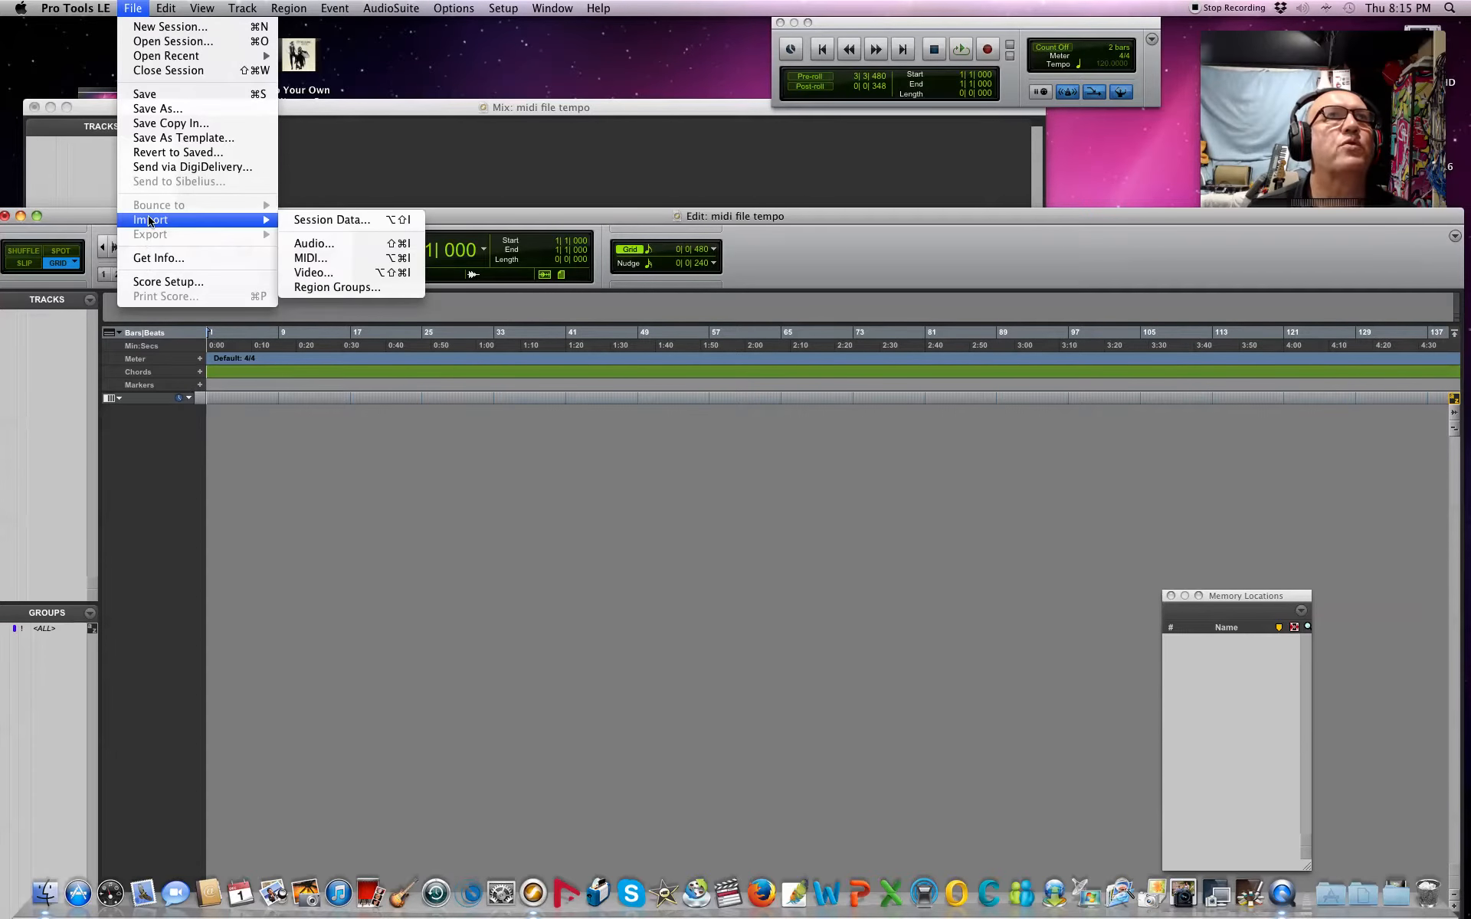
pyautogui.click(322, 258)
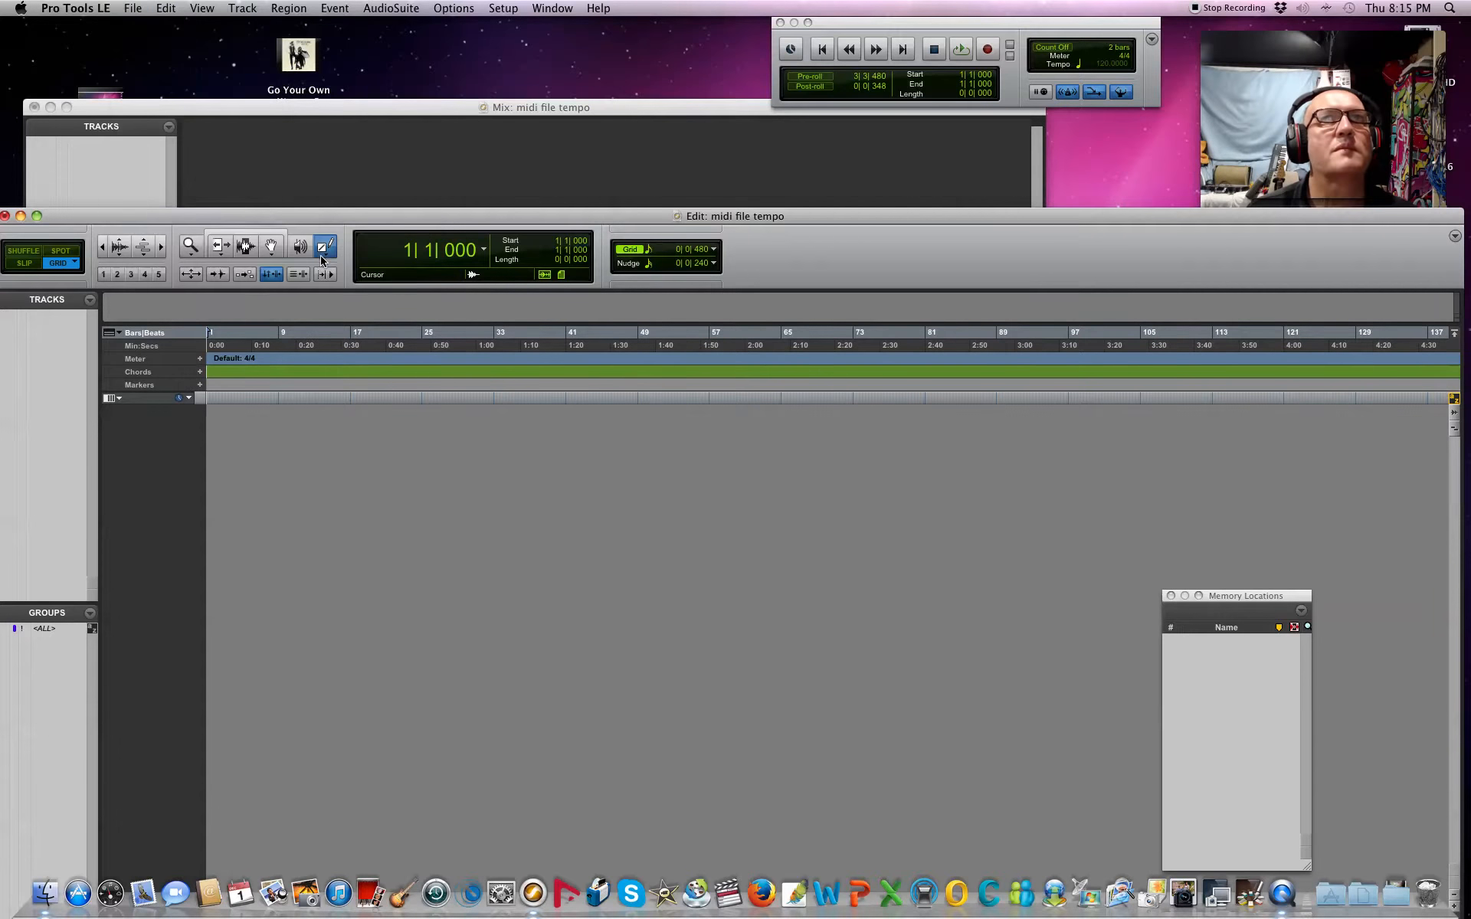
pyautogui.moveTo(593, 339); pyautogui.dragTo(587, 260)
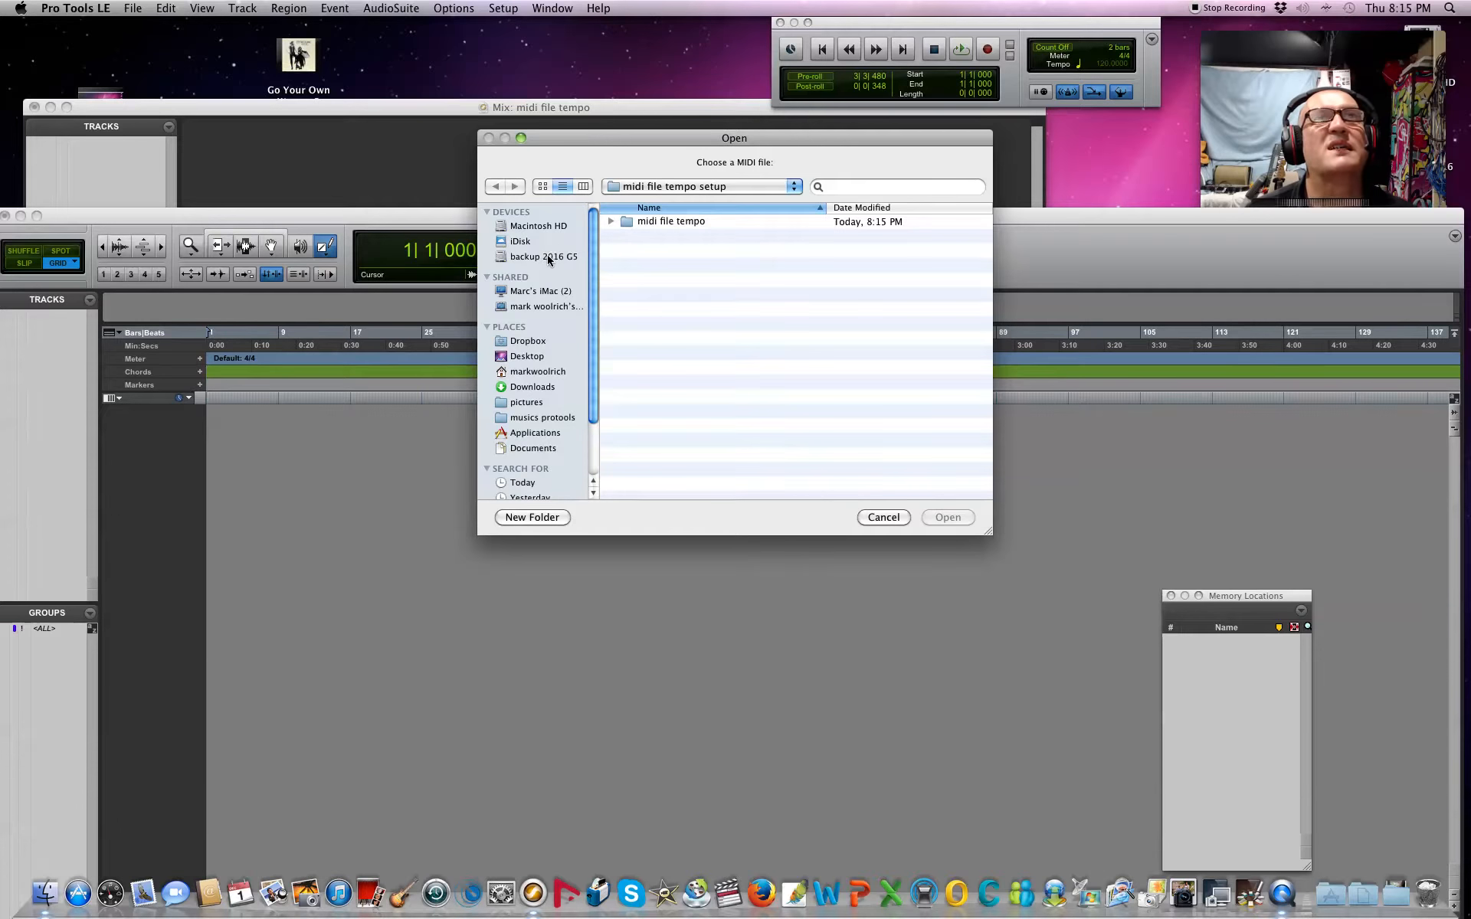
pyautogui.click(535, 357)
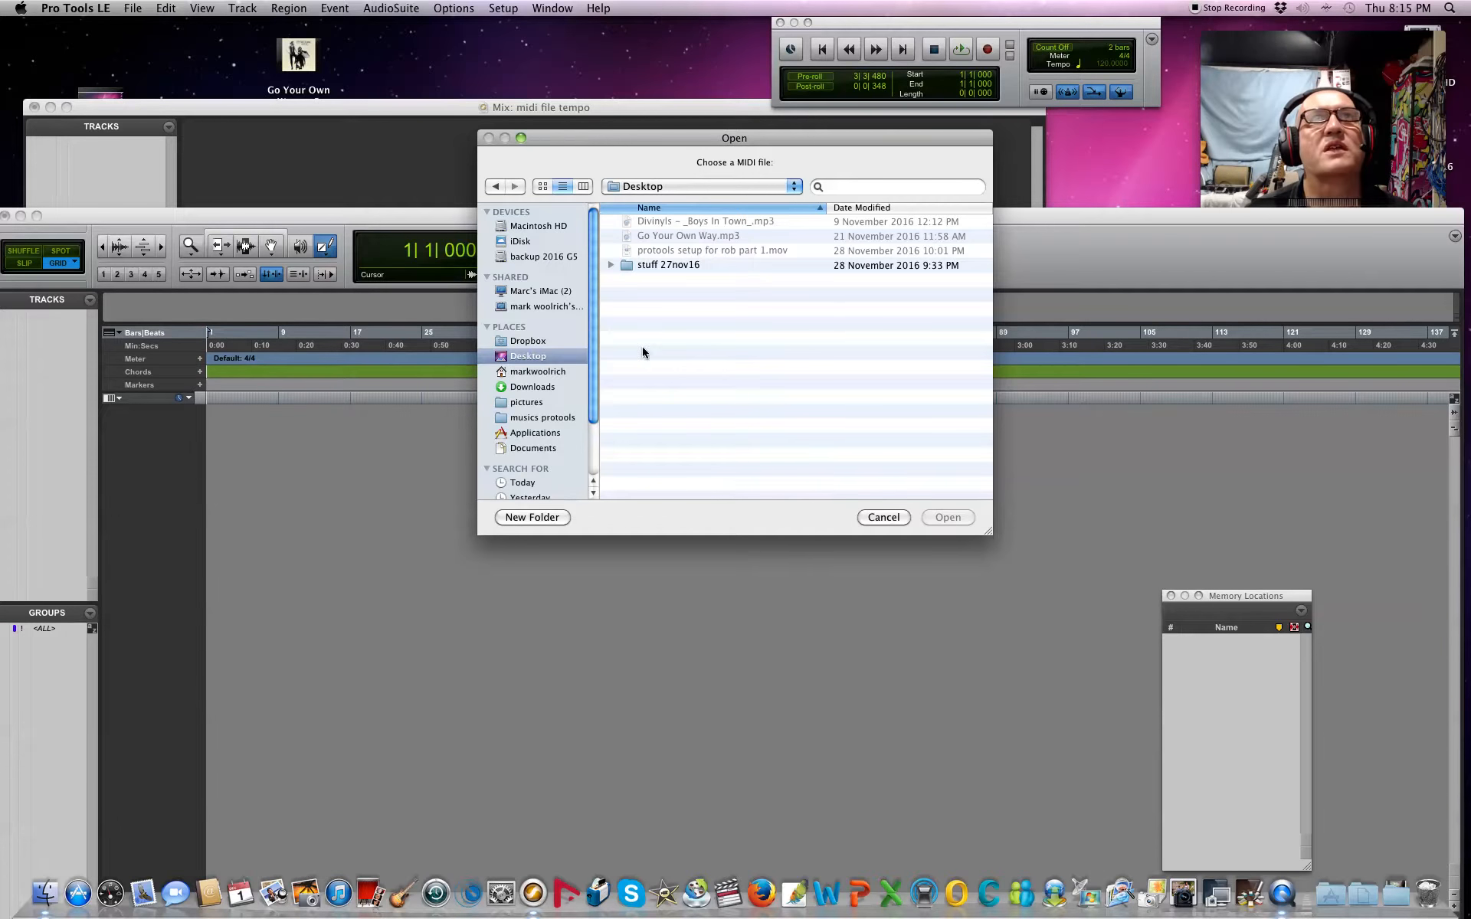
pyautogui.click(697, 267)
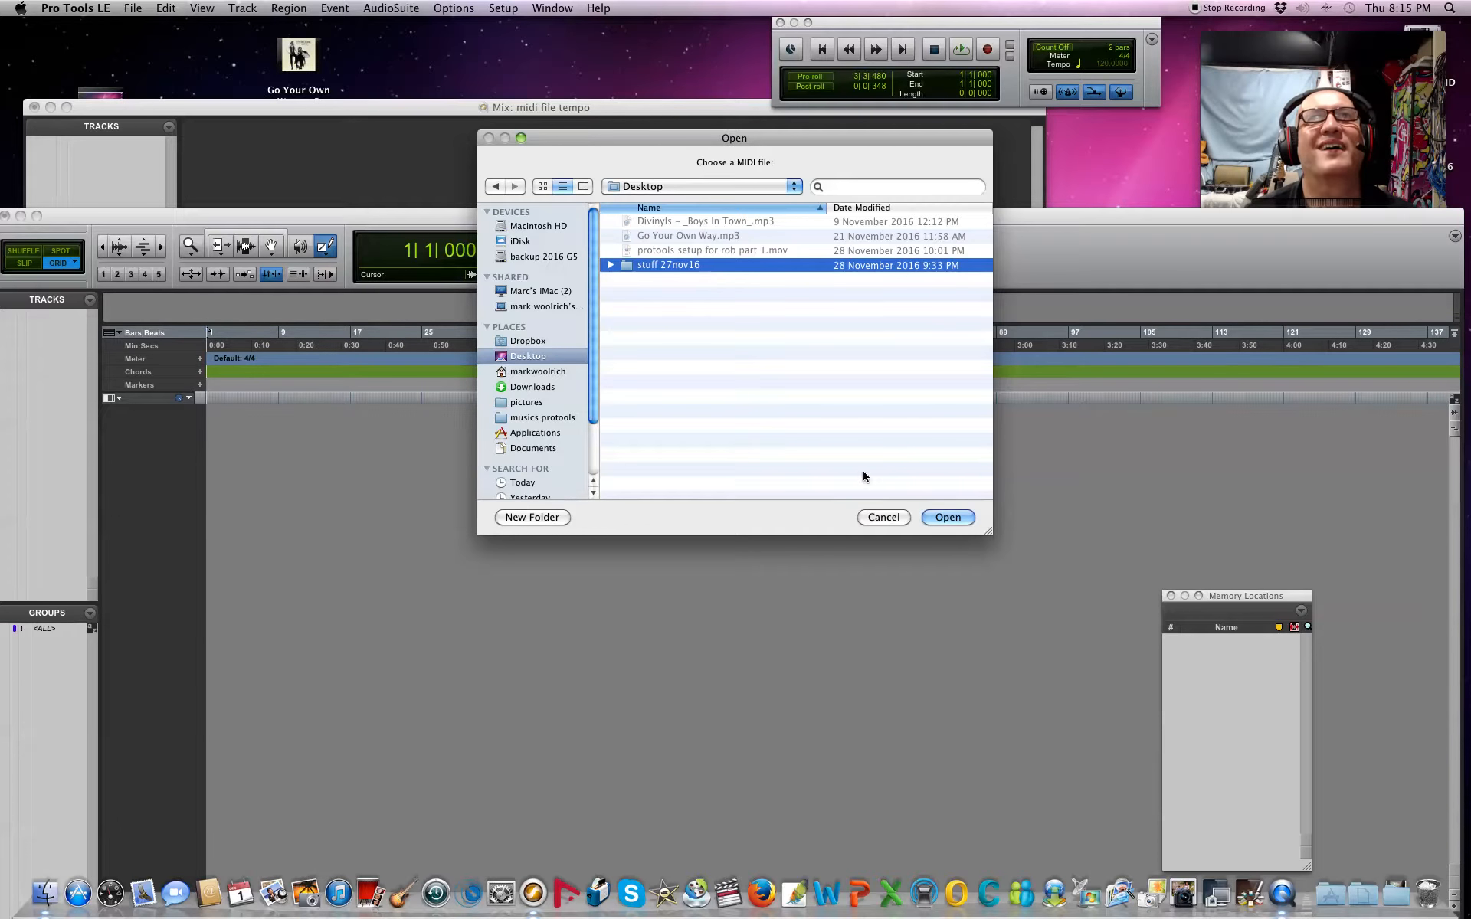
pyautogui.click(937, 518)
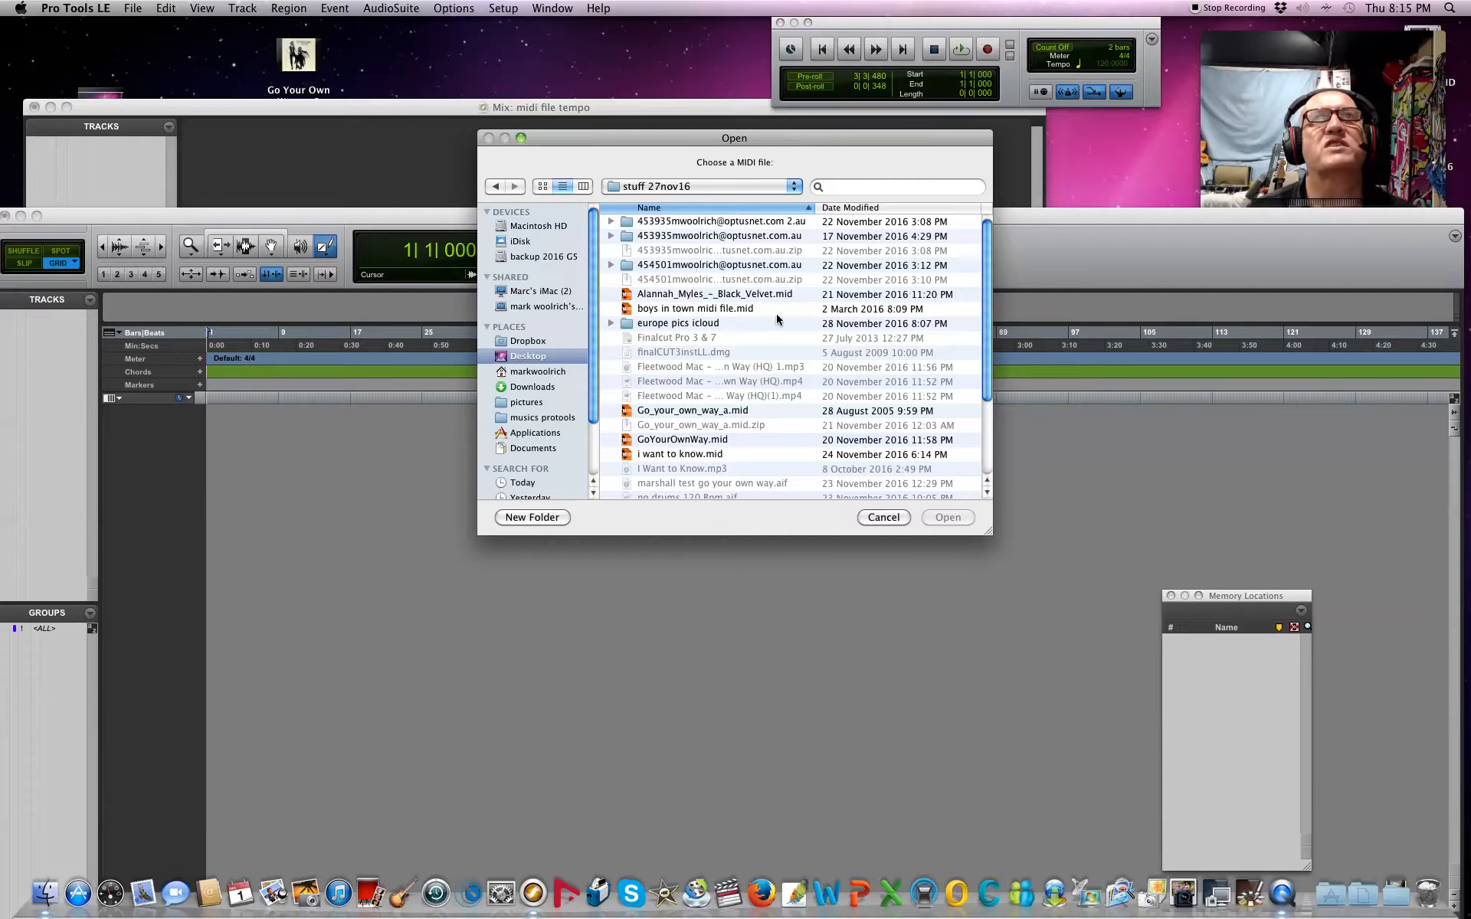
pyautogui.click(723, 308)
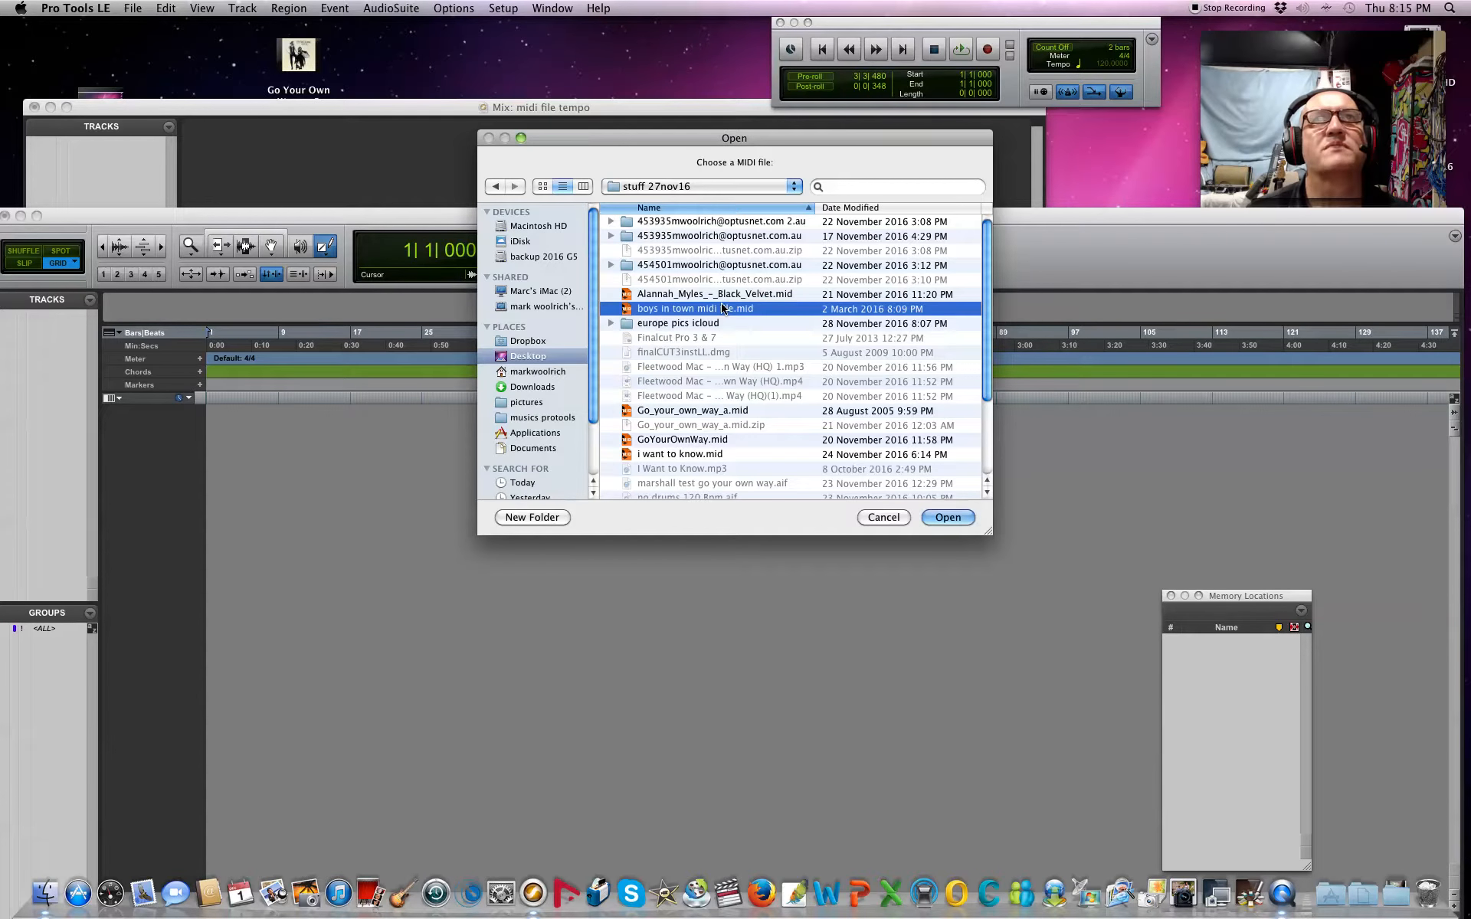
pyautogui.click(950, 515)
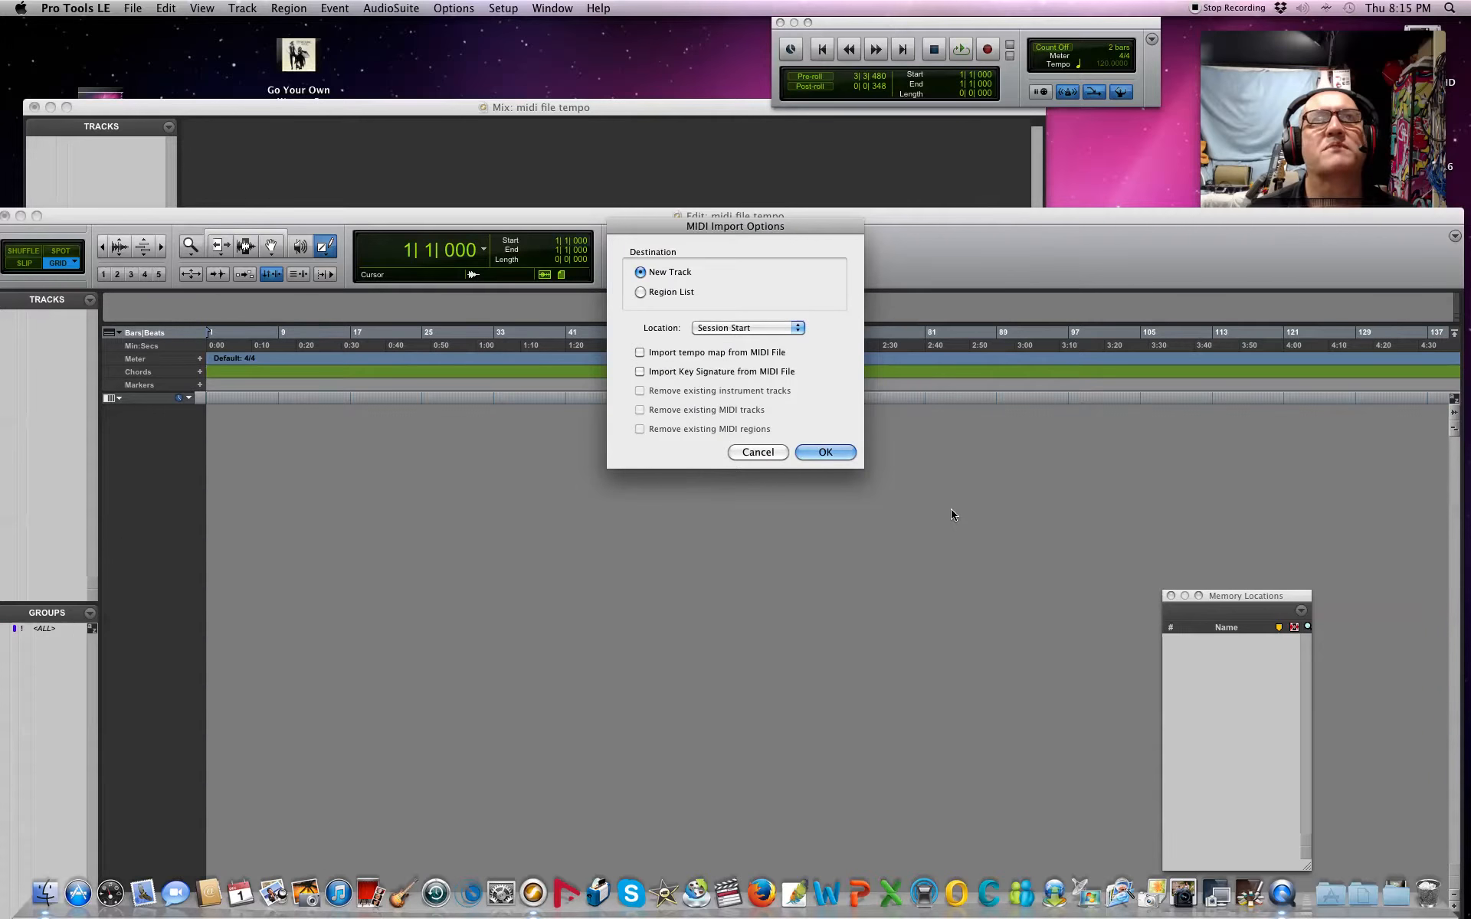
# Include the tempo map and key signature from the MIDI file and import it to new tracks at Session Start
pyautogui.click(640, 353)
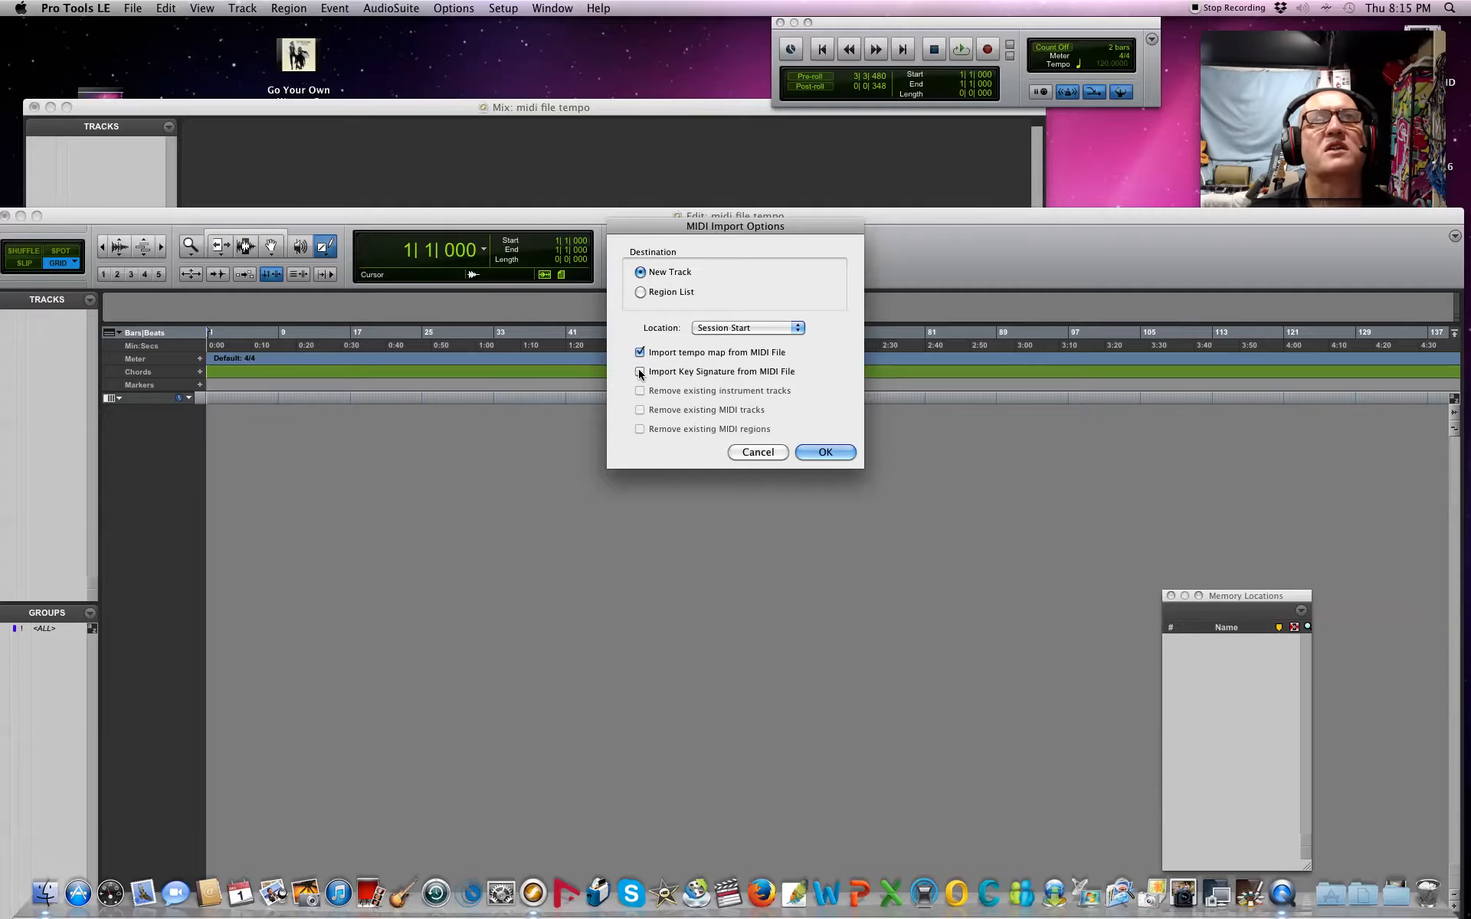
pyautogui.click(639, 373)
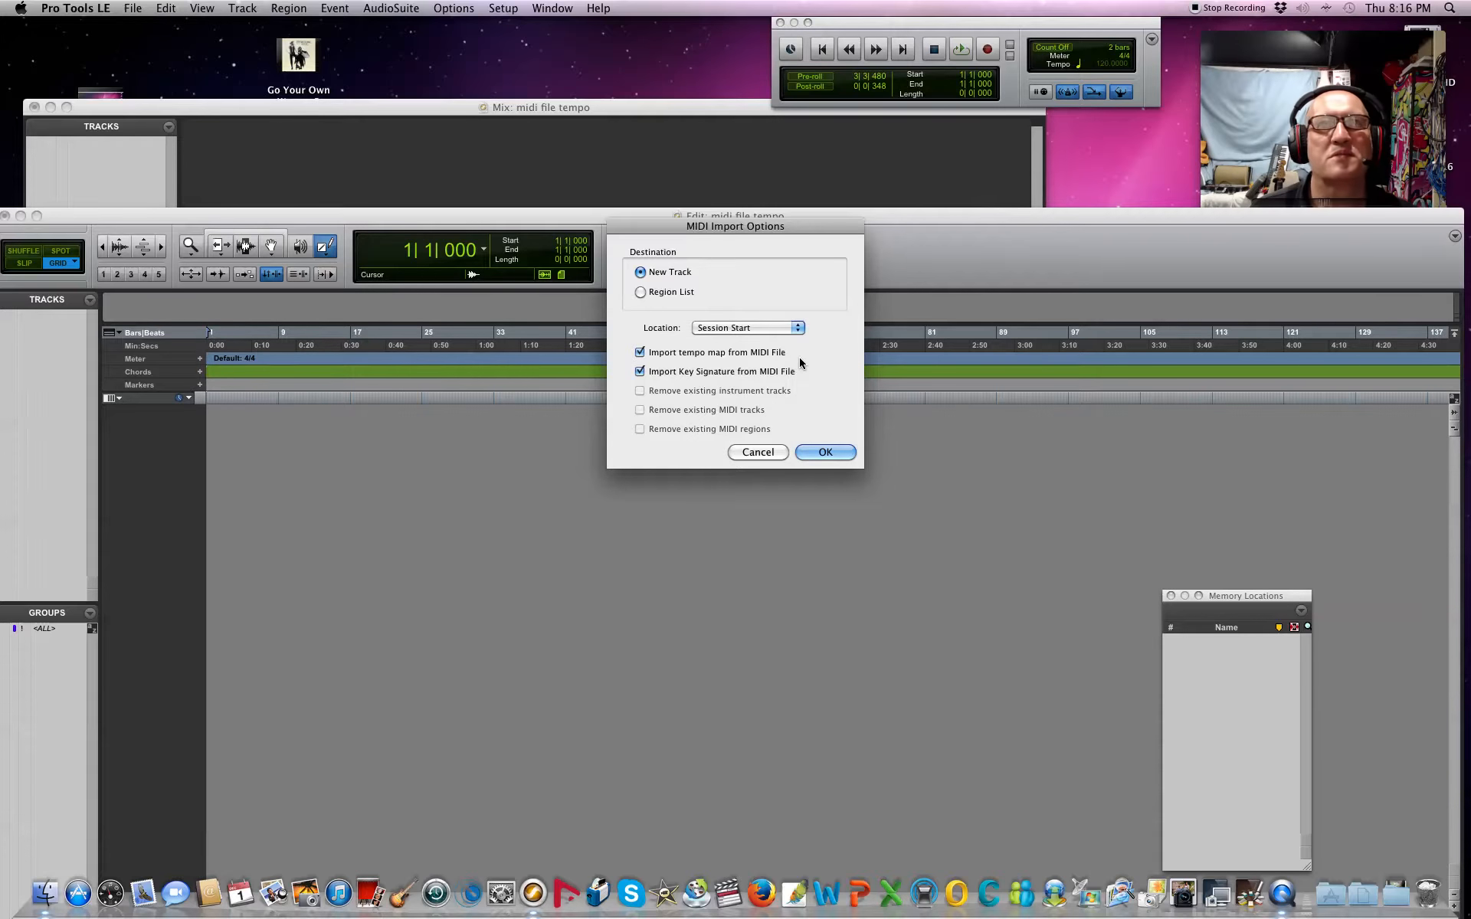
pyautogui.click(820, 453)
# Rearrange the windows so the Mix window is in front and the Edit window sits below it
pyautogui.moveTo(943, 221); pyautogui.dragTo(967, 83)
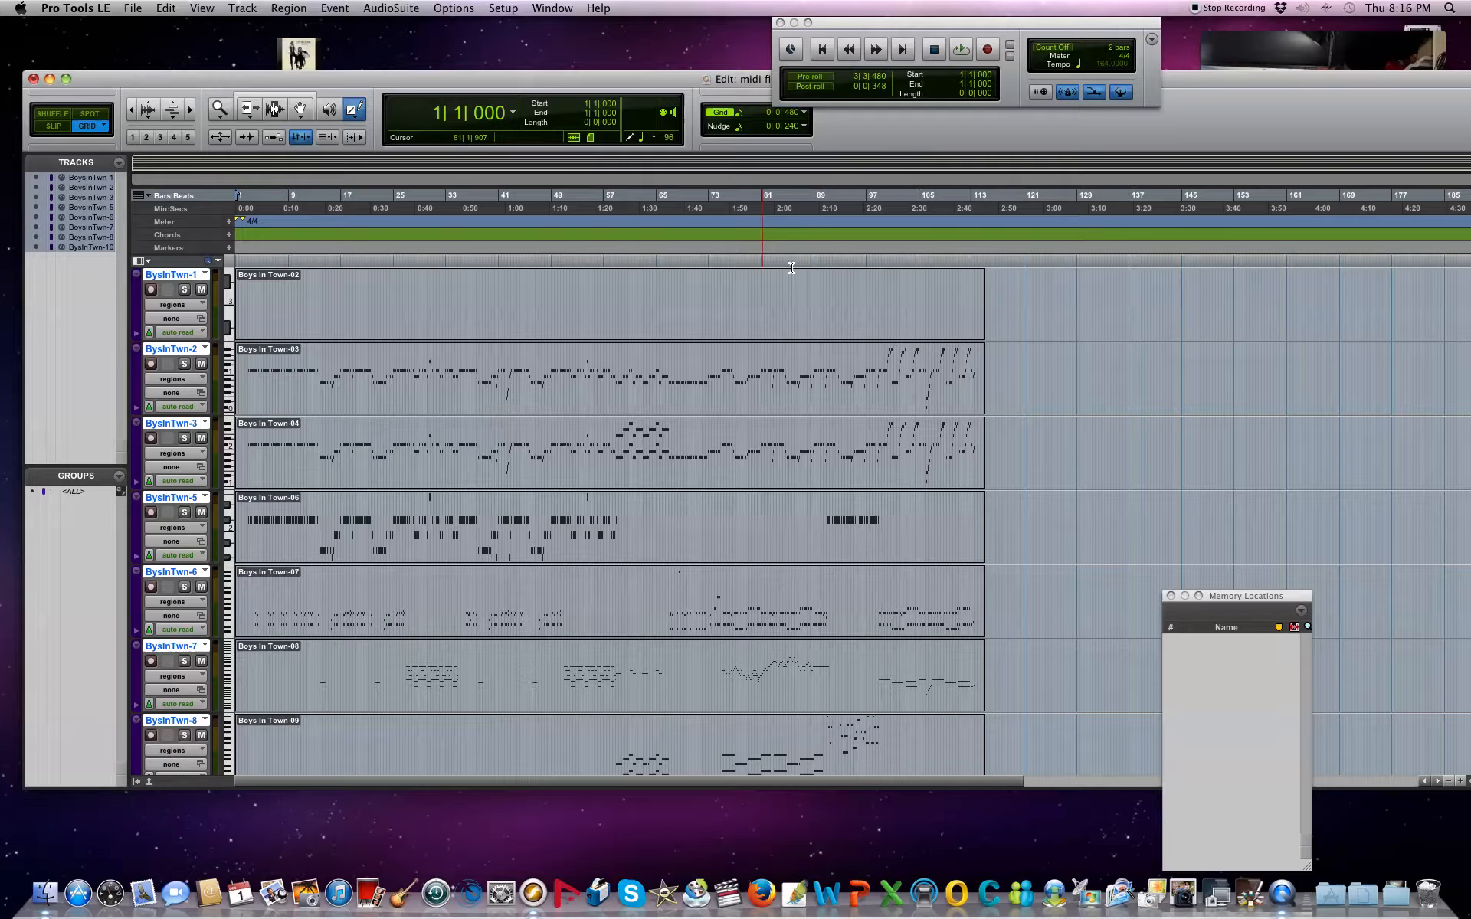
pyautogui.moveTo(666, 87); pyautogui.dragTo(613, 646)
pyautogui.moveTo(667, 107); pyautogui.dragTo(675, 95)
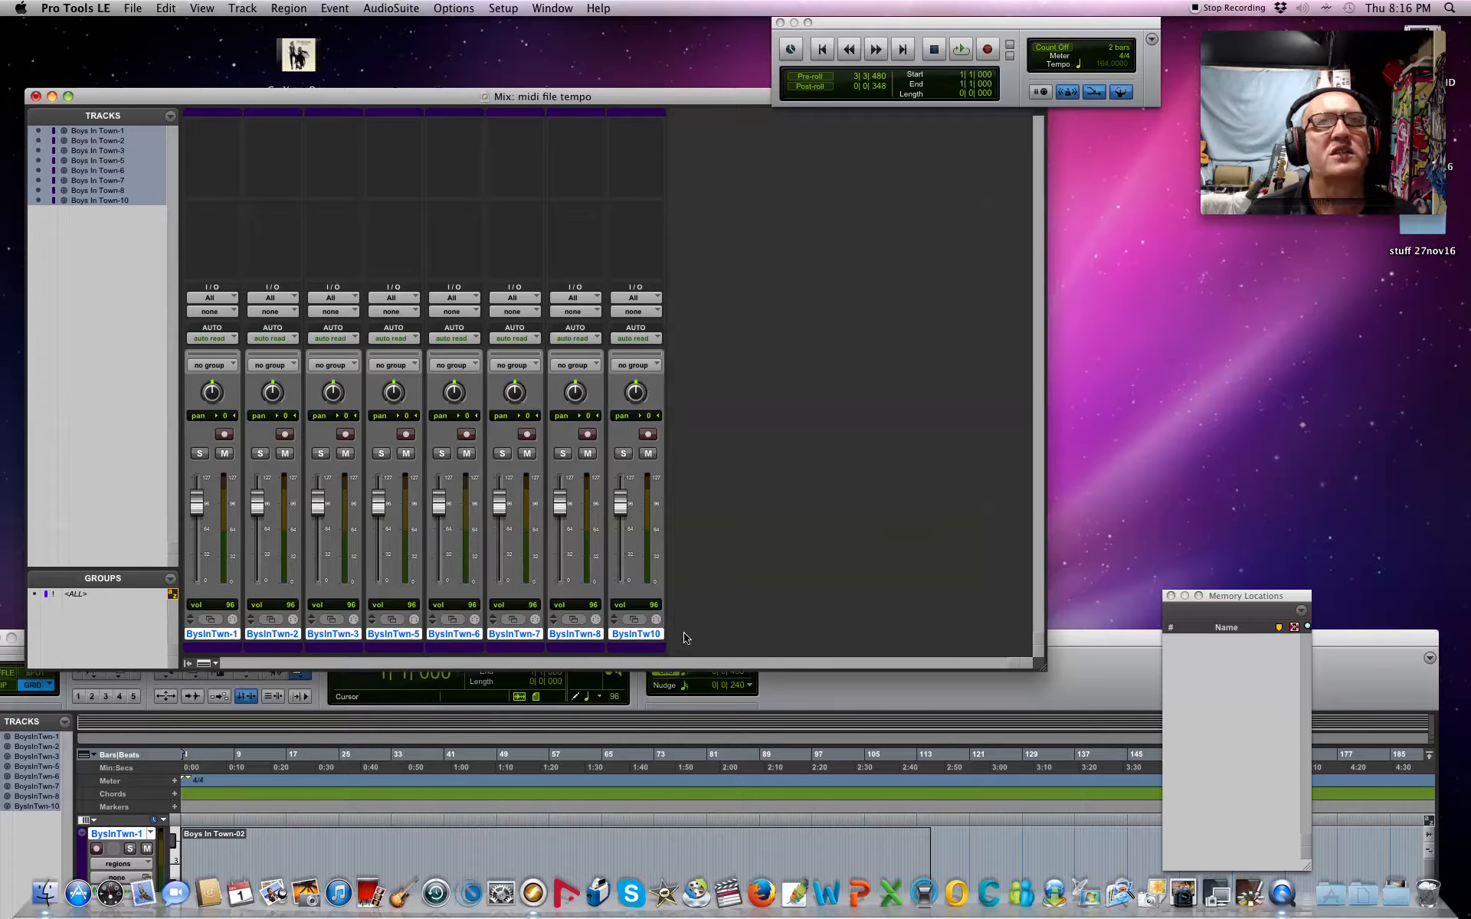
# Rename the Boys In Town-10 track as "drums"
pyautogui.doubleClick(647, 636)
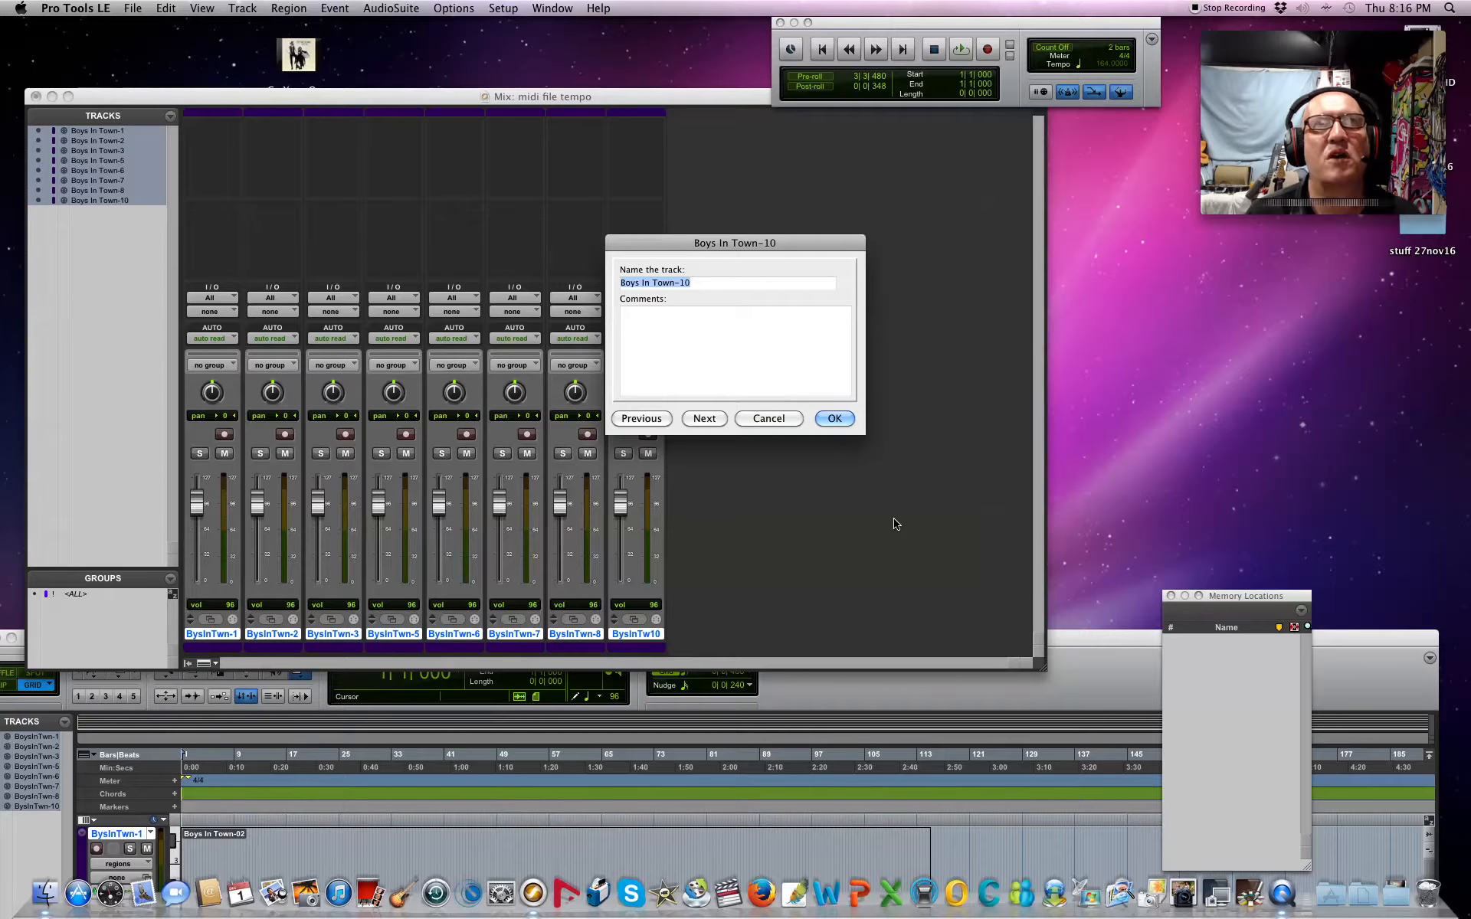
pyautogui.write('drum')
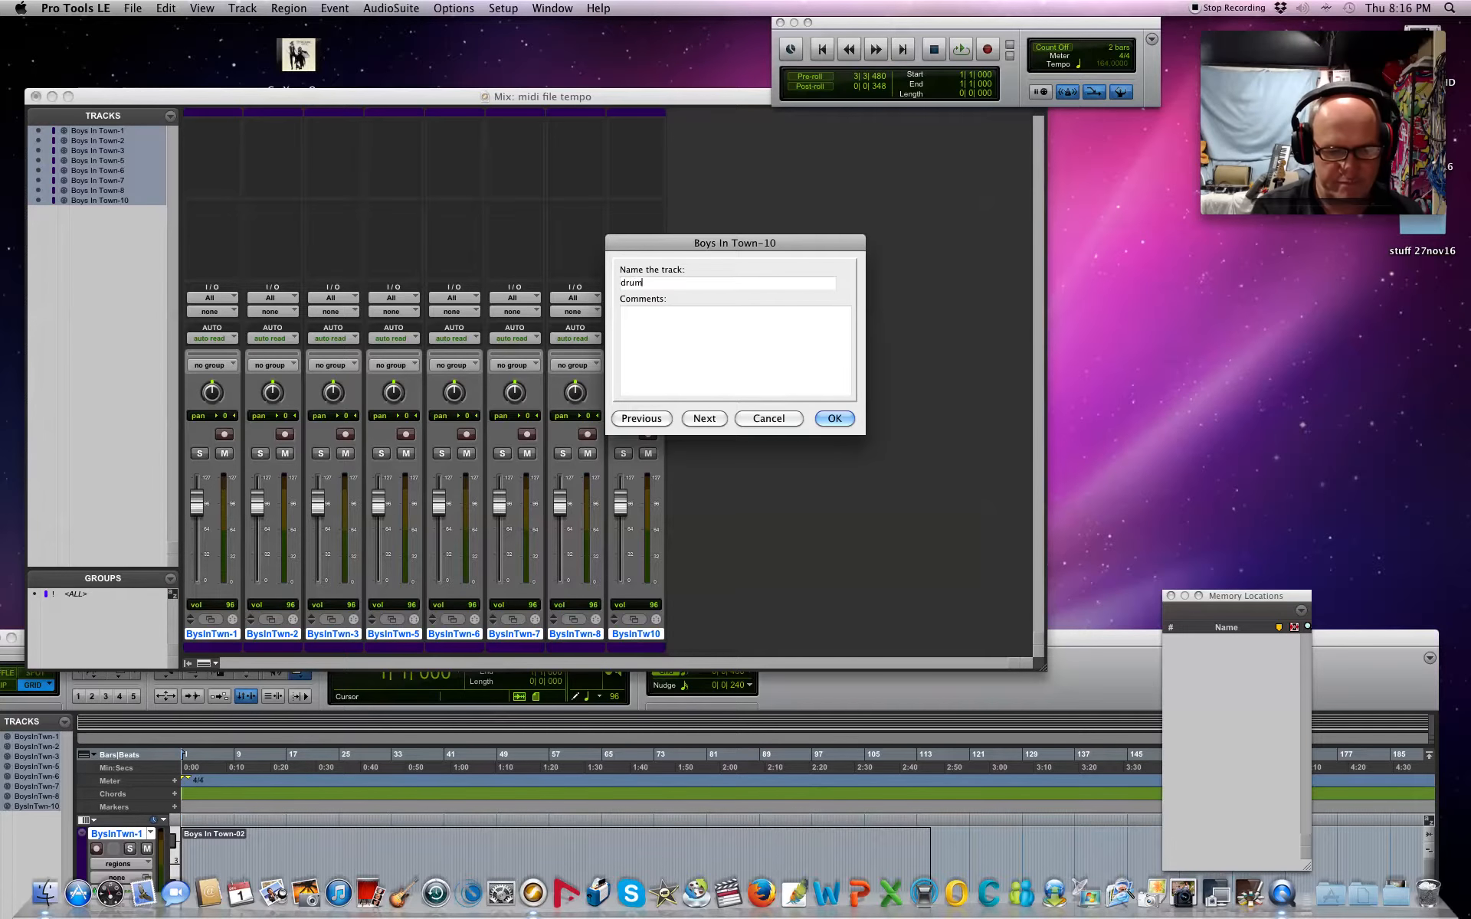
pyautogui.press('Return')
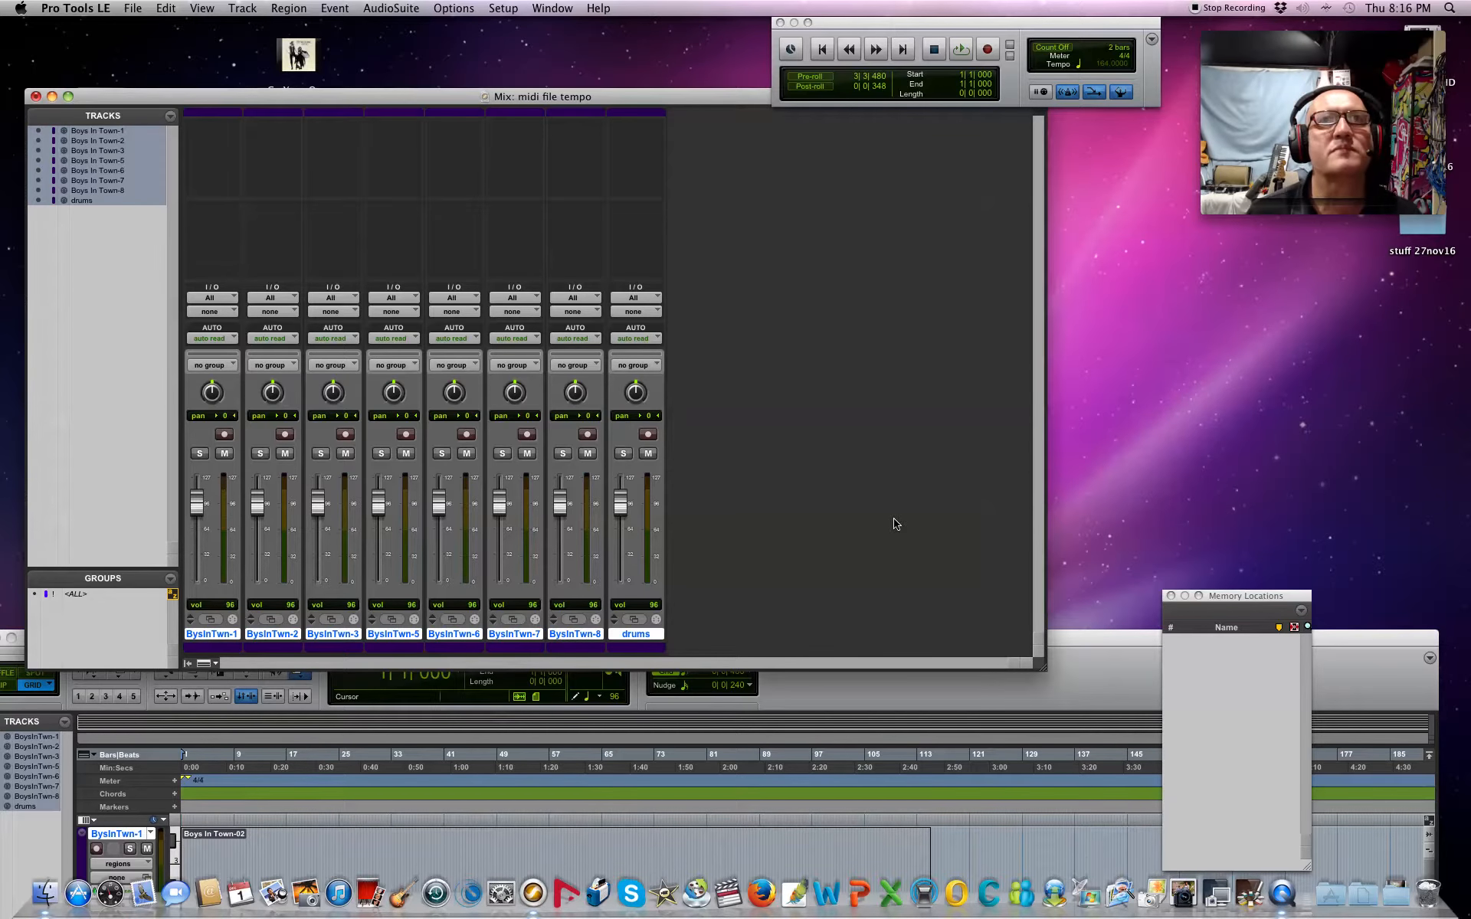
# Route the drums track's MIDI output to JV-1010 channel-10 and play the session briefly to audition it
pyautogui.click(624, 312)
pyautogui.moveTo(666, 325)
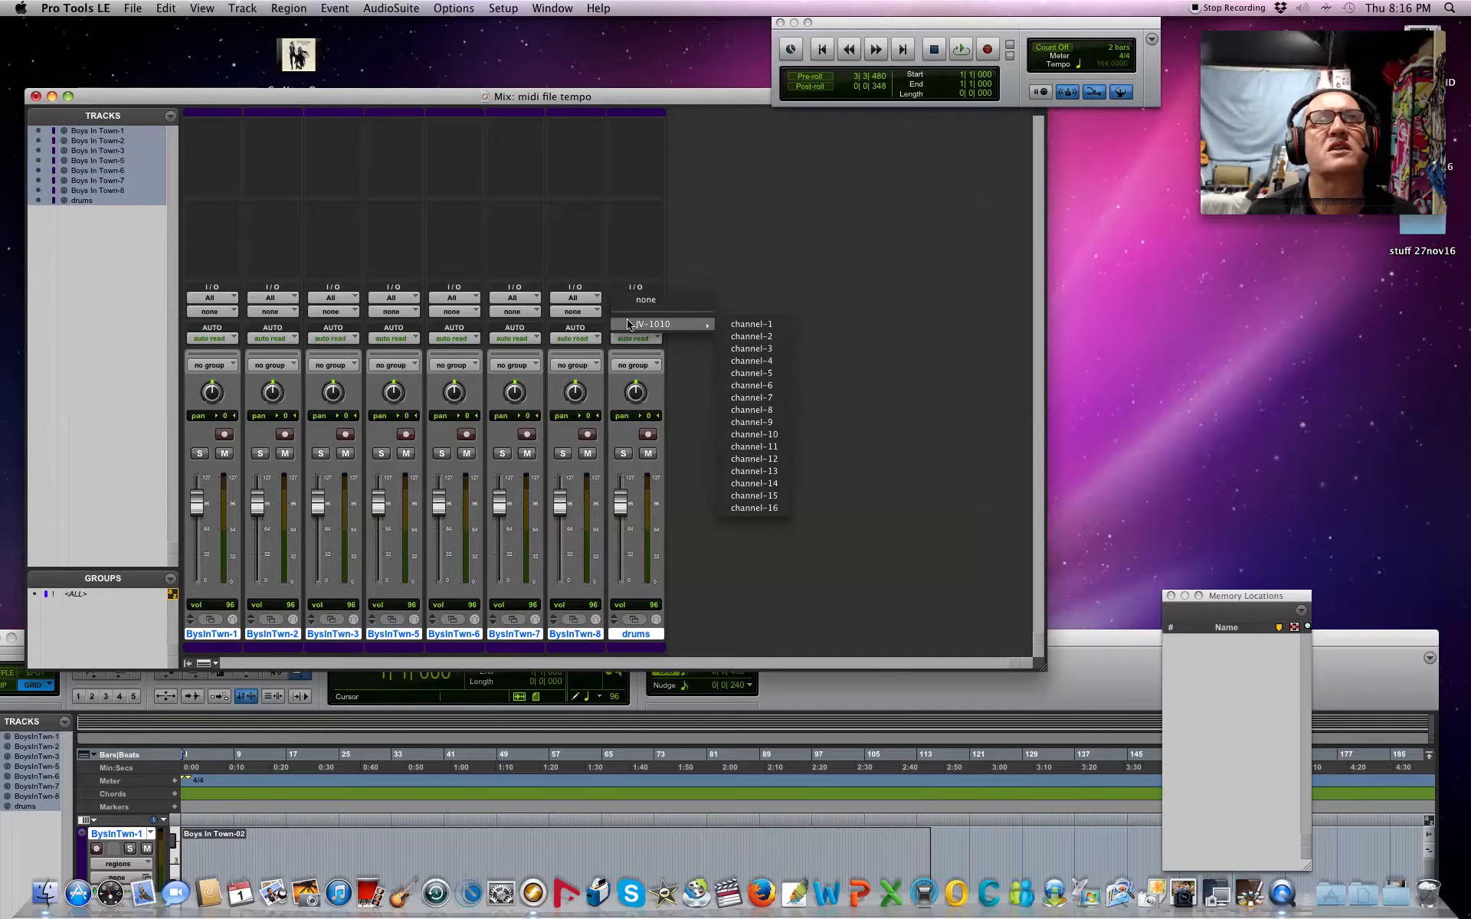
pyautogui.click(767, 436)
pyautogui.press('space')
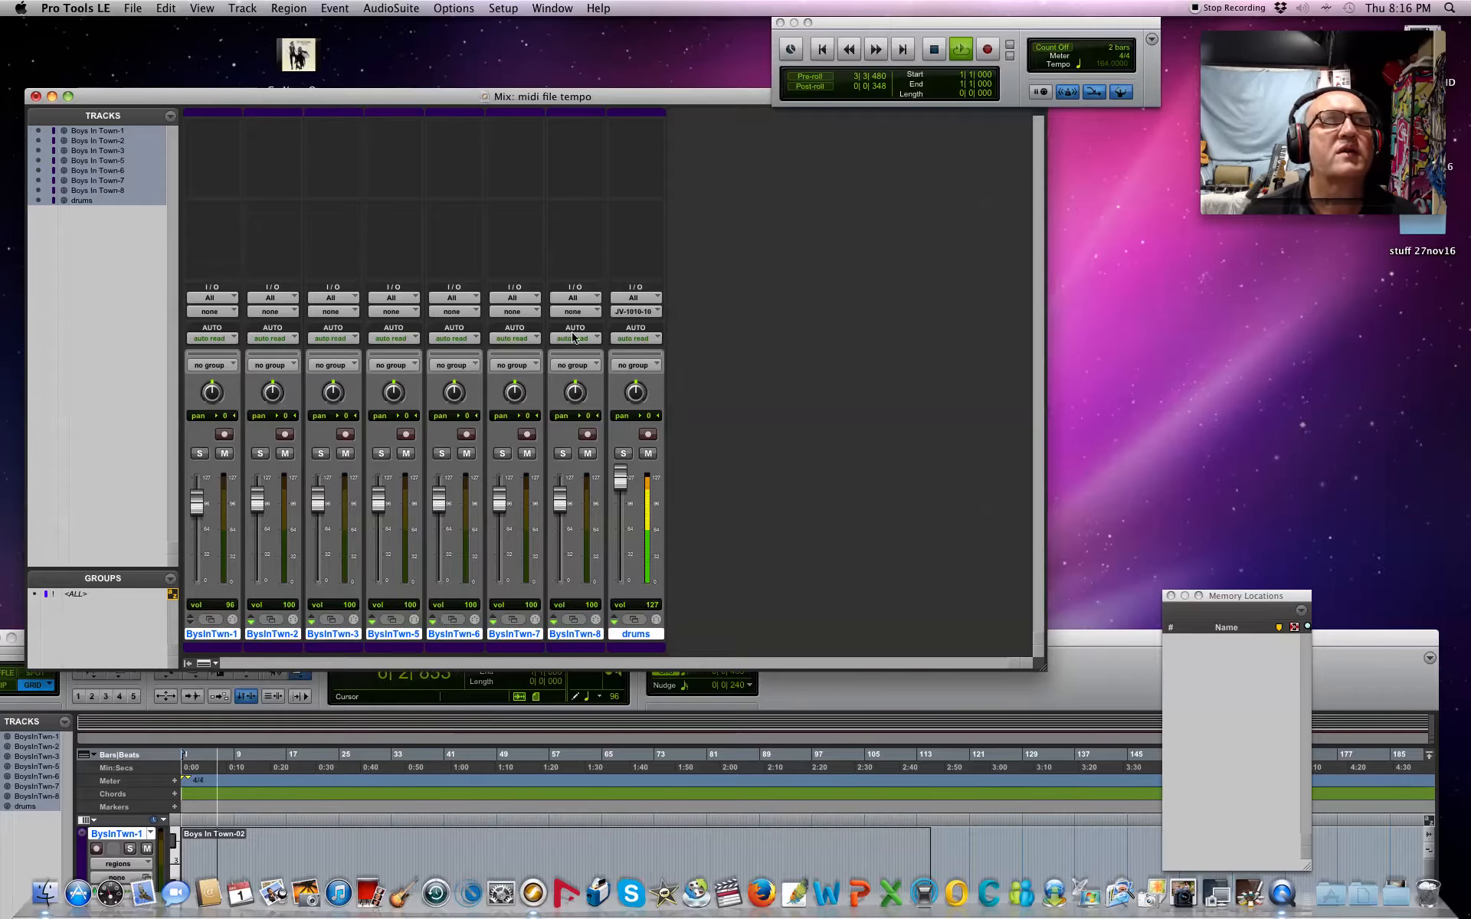
pyautogui.press('space')
# Route the MIDI outputs of Boys In Town-1 to JV-1010 channel-1 and Boys In Town-2 to JV-1010 channel-2
pyautogui.click(291, 313)
pyautogui.moveTo(289, 324)
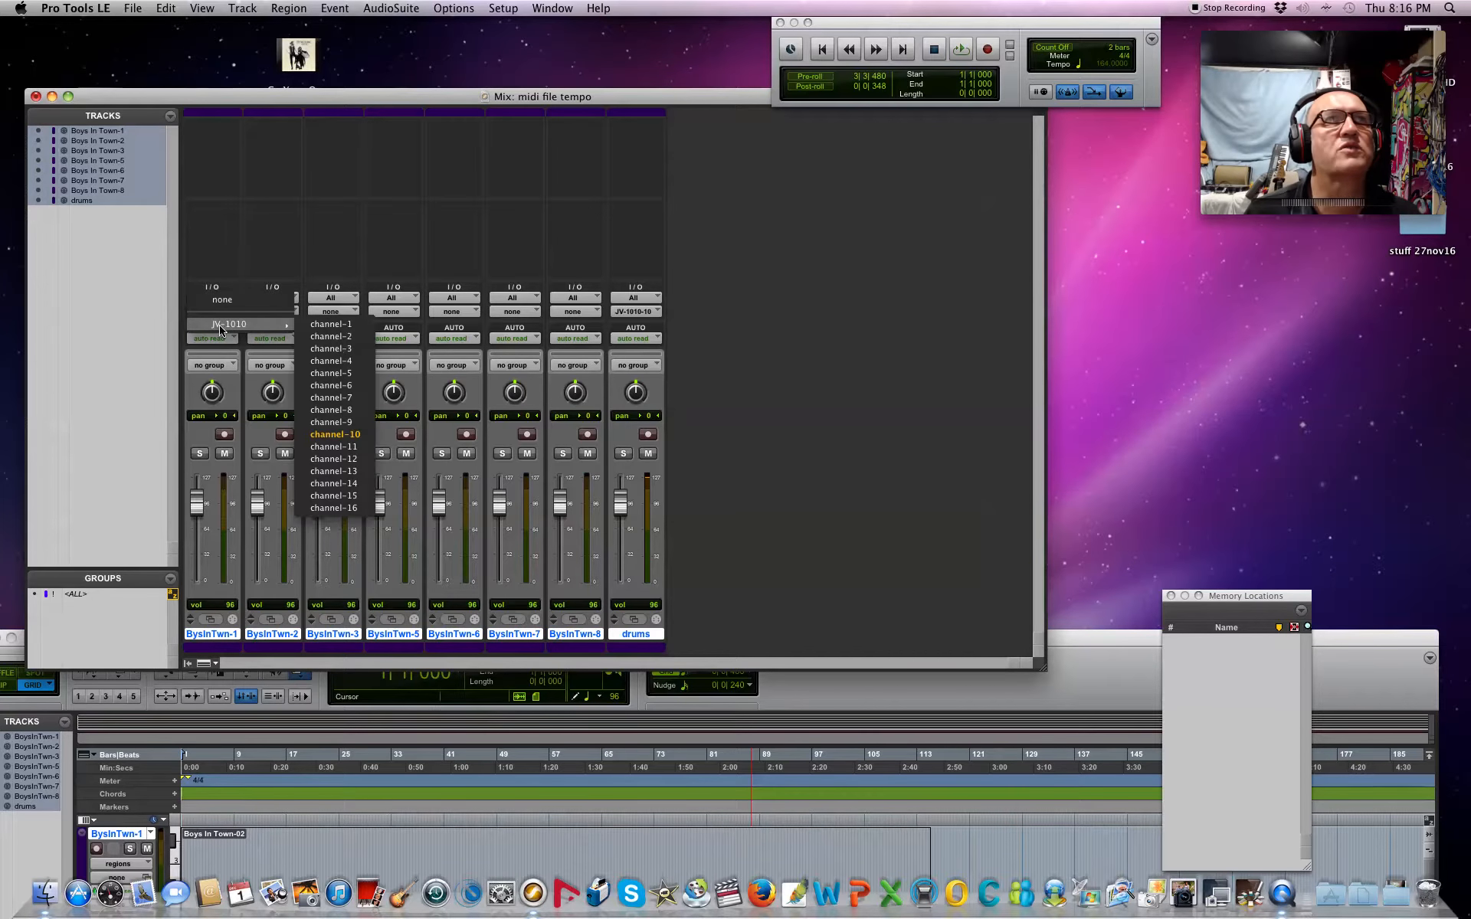
pyautogui.click(337, 327)
pyautogui.click(284, 312)
pyautogui.moveTo(307, 325)
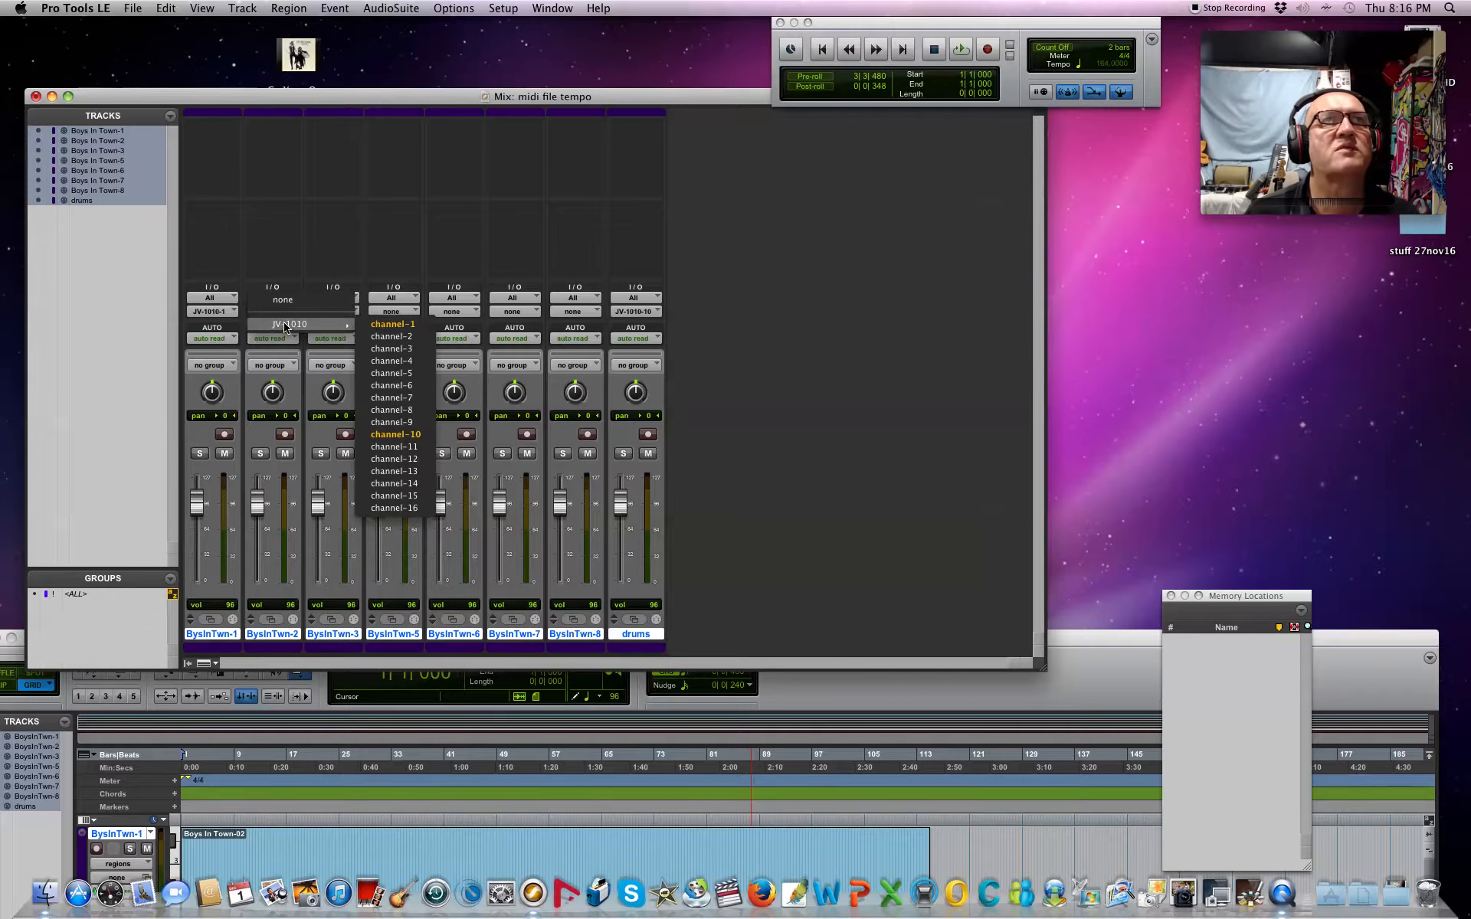
pyautogui.click(387, 338)
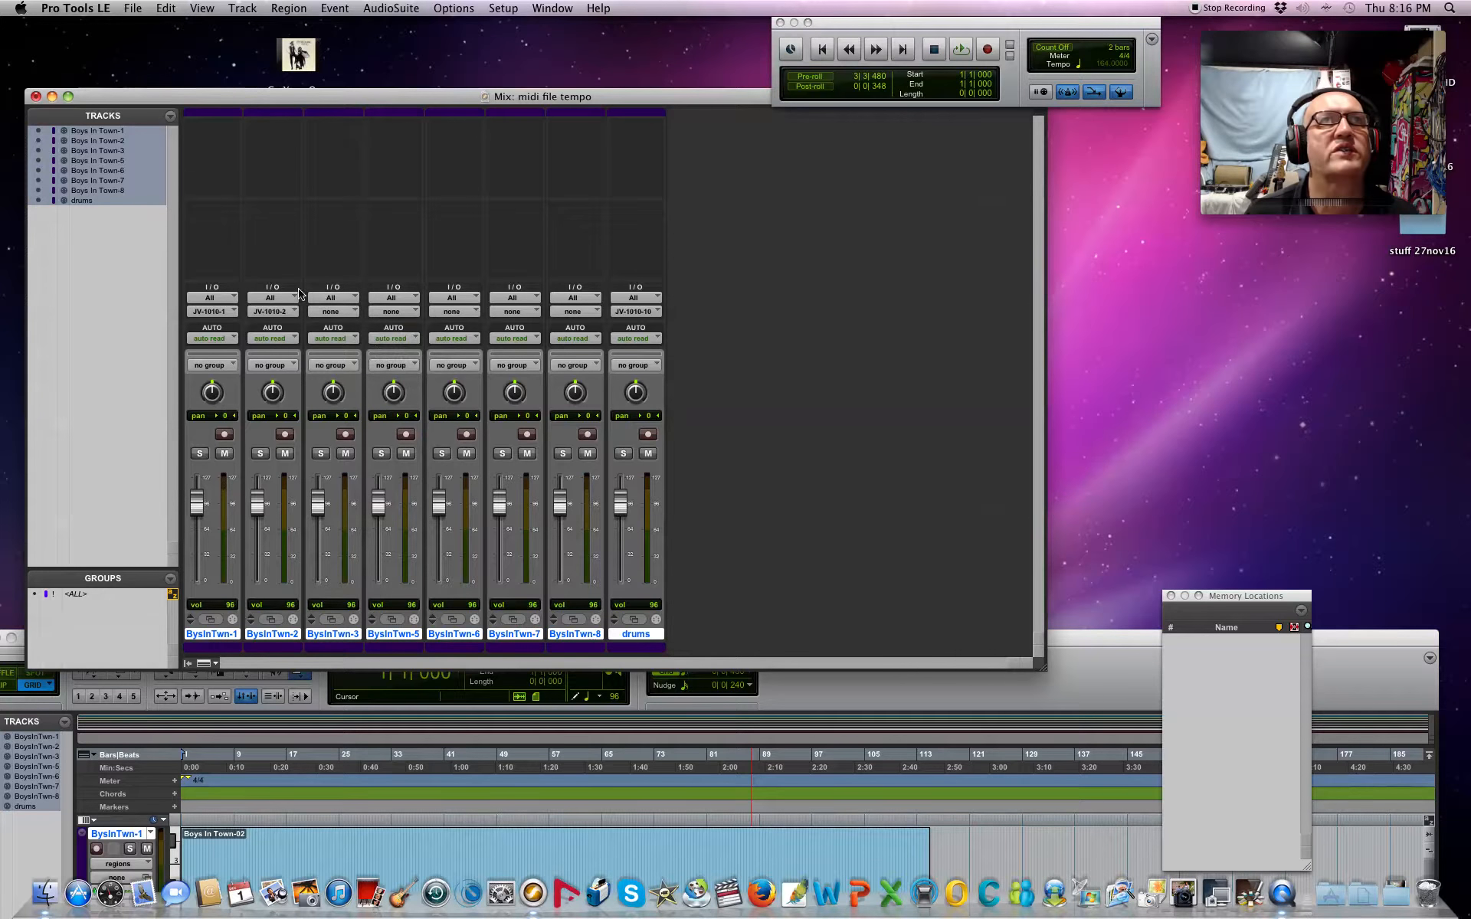
# Route the MIDI outputs of Boys In Town-3 to JV-1010 channel-3 and Boys In Town-5 to JV-1010 channel-4
pyautogui.click(332, 311)
pyautogui.moveTo(383, 325)
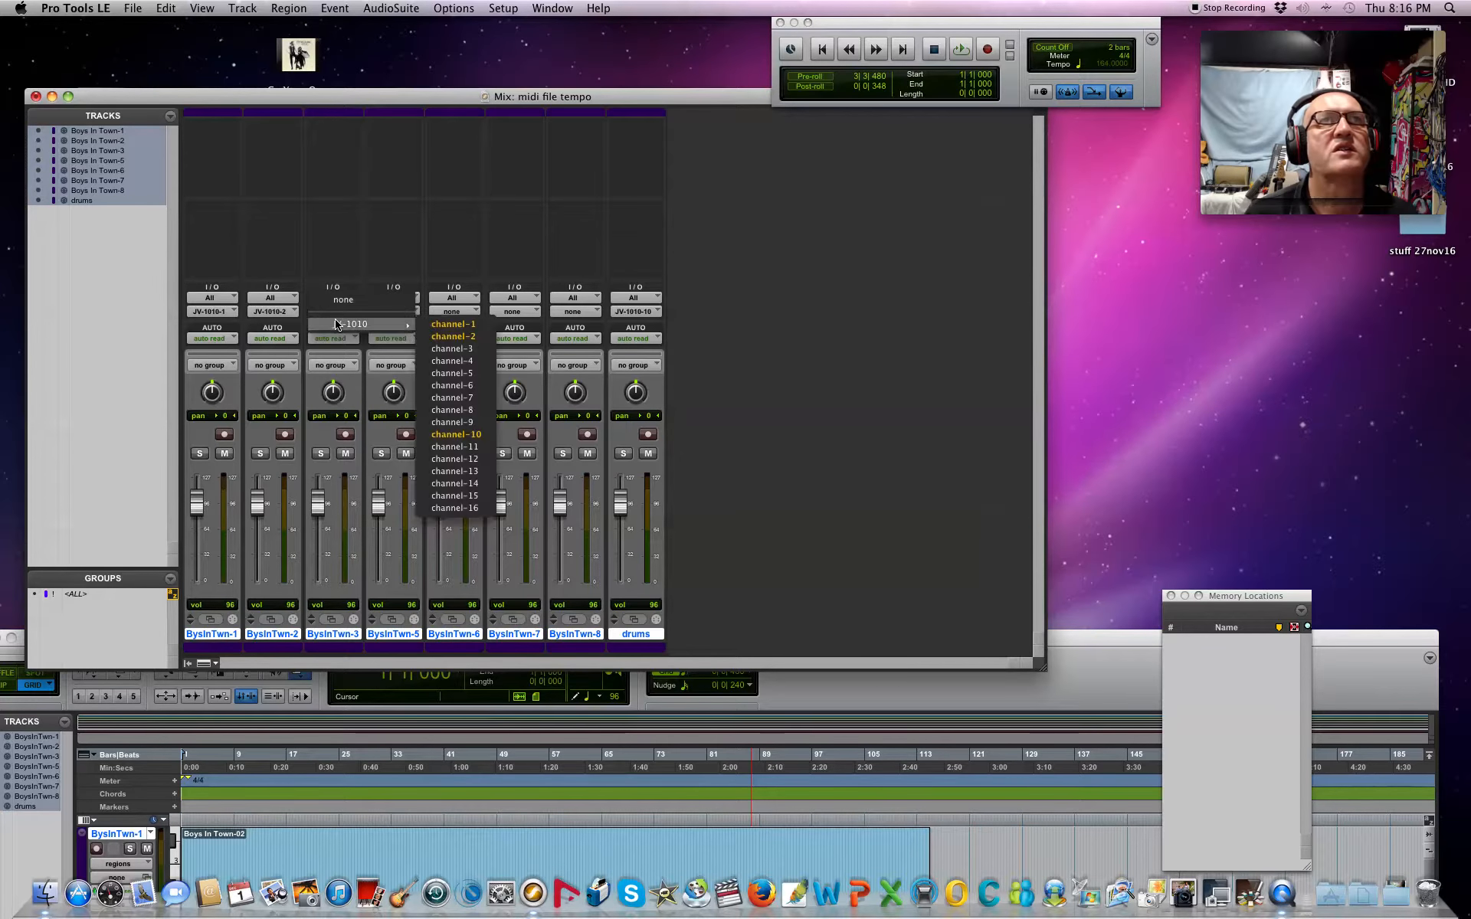
pyautogui.click(452, 349)
pyautogui.click(390, 311)
pyautogui.moveTo(394, 324)
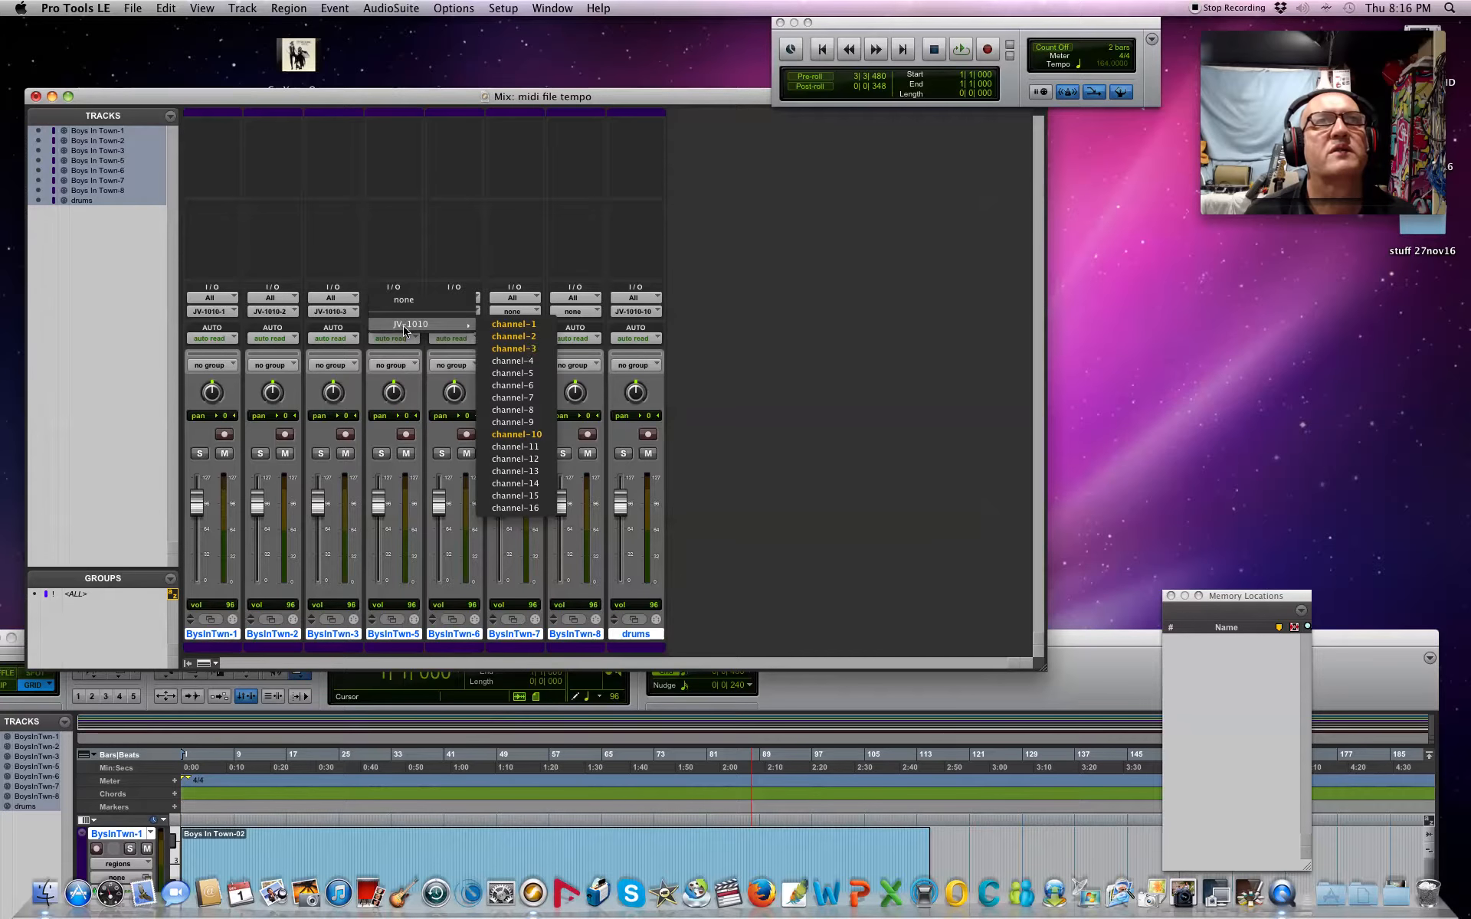
pyautogui.click(506, 361)
# Route the MIDI outputs of Boys In Town-6 to JV-1010 channel-5 and Boys In Town-7 to JV-1010 channel-6
pyautogui.click(458, 312)
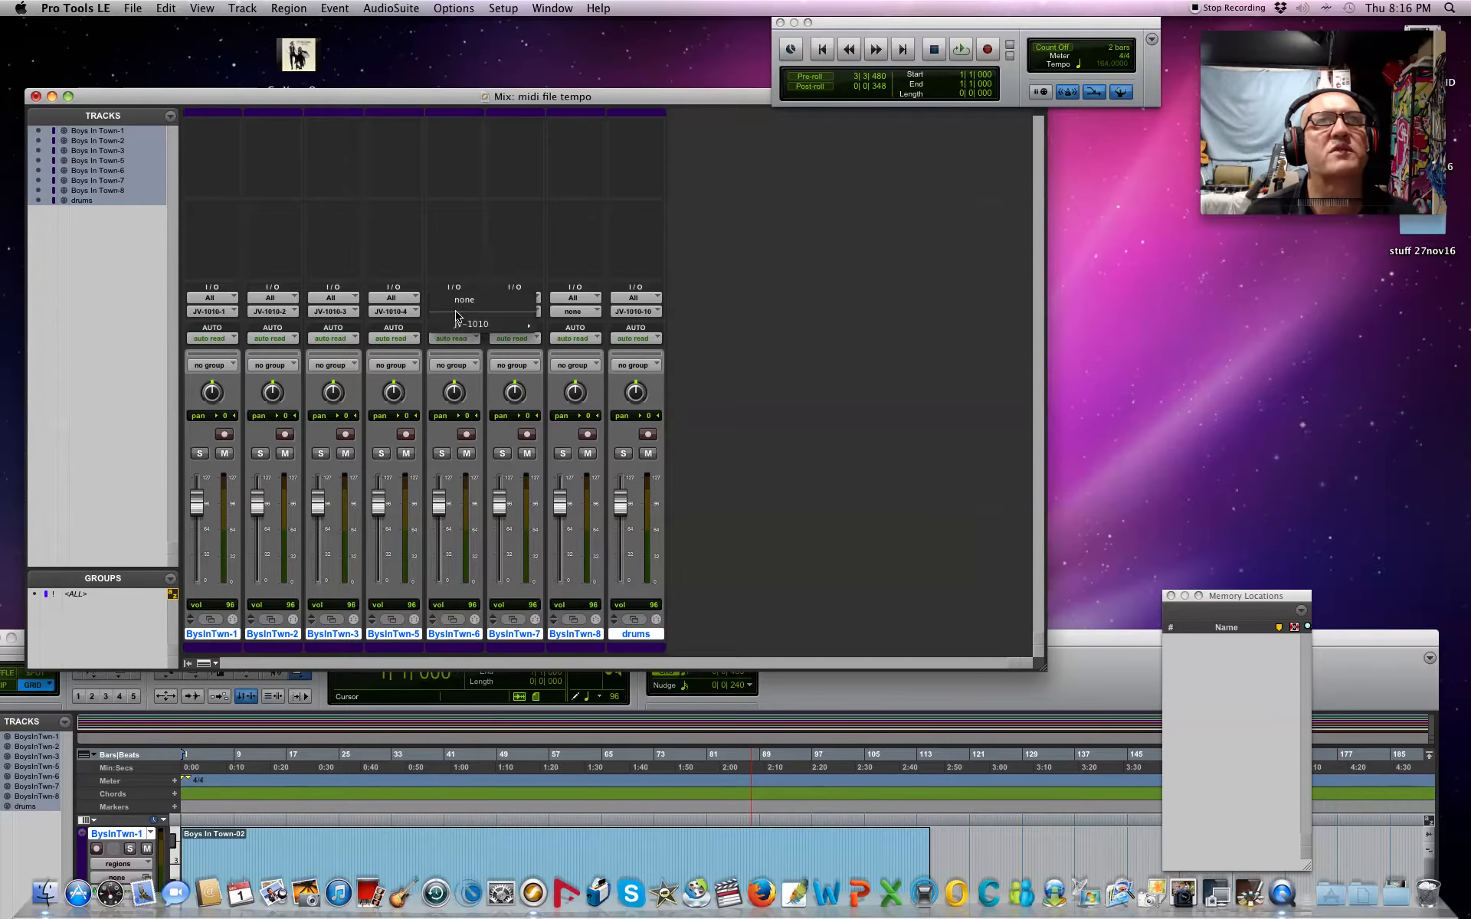
pyautogui.moveTo(469, 325)
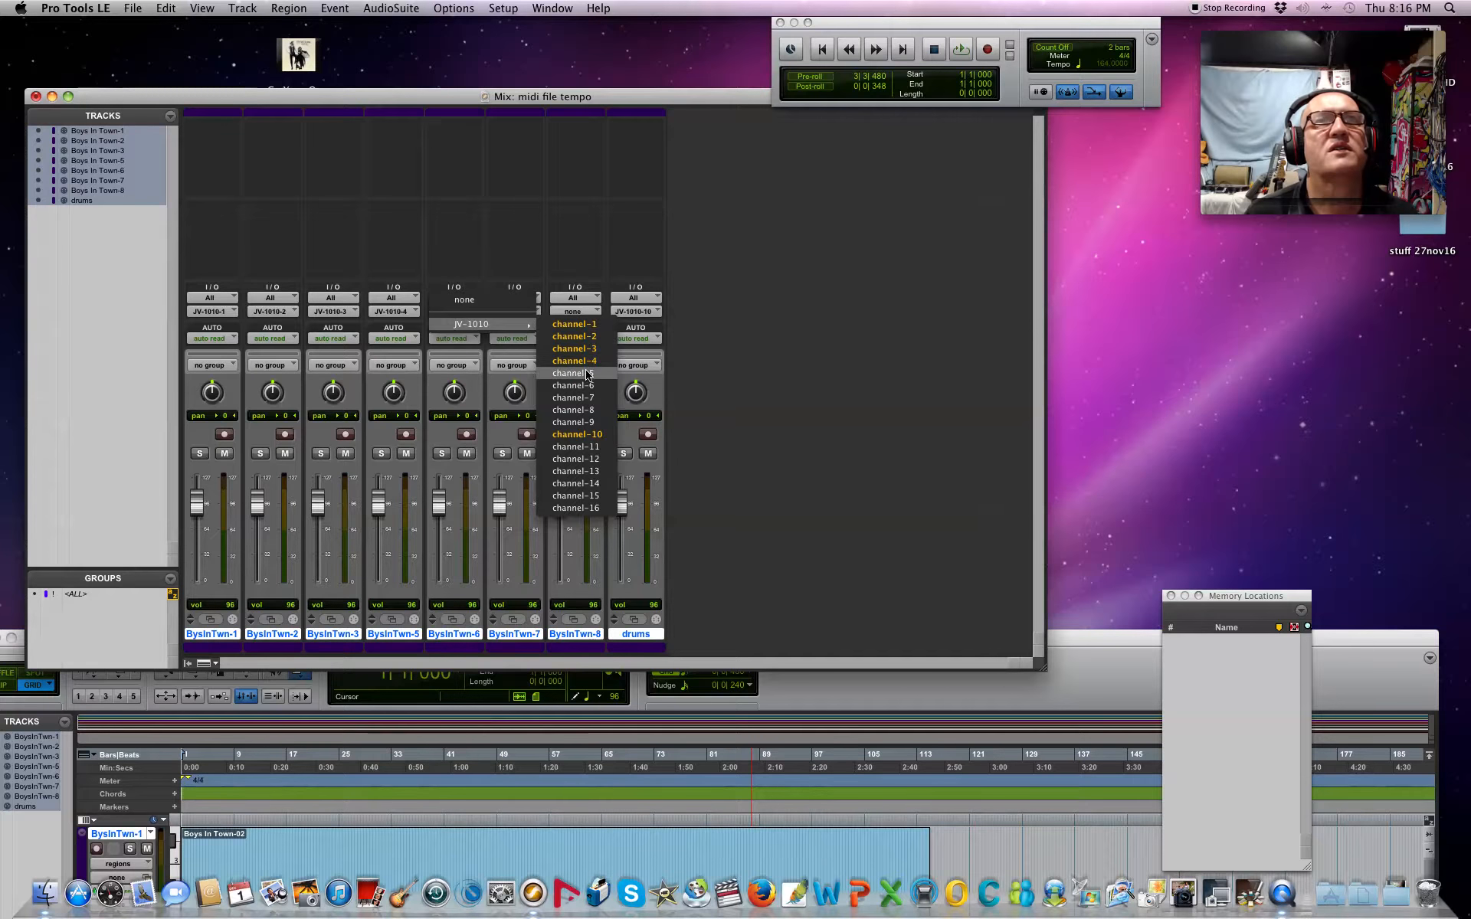
pyautogui.click(585, 373)
pyautogui.click(527, 312)
pyautogui.moveTo(536, 325)
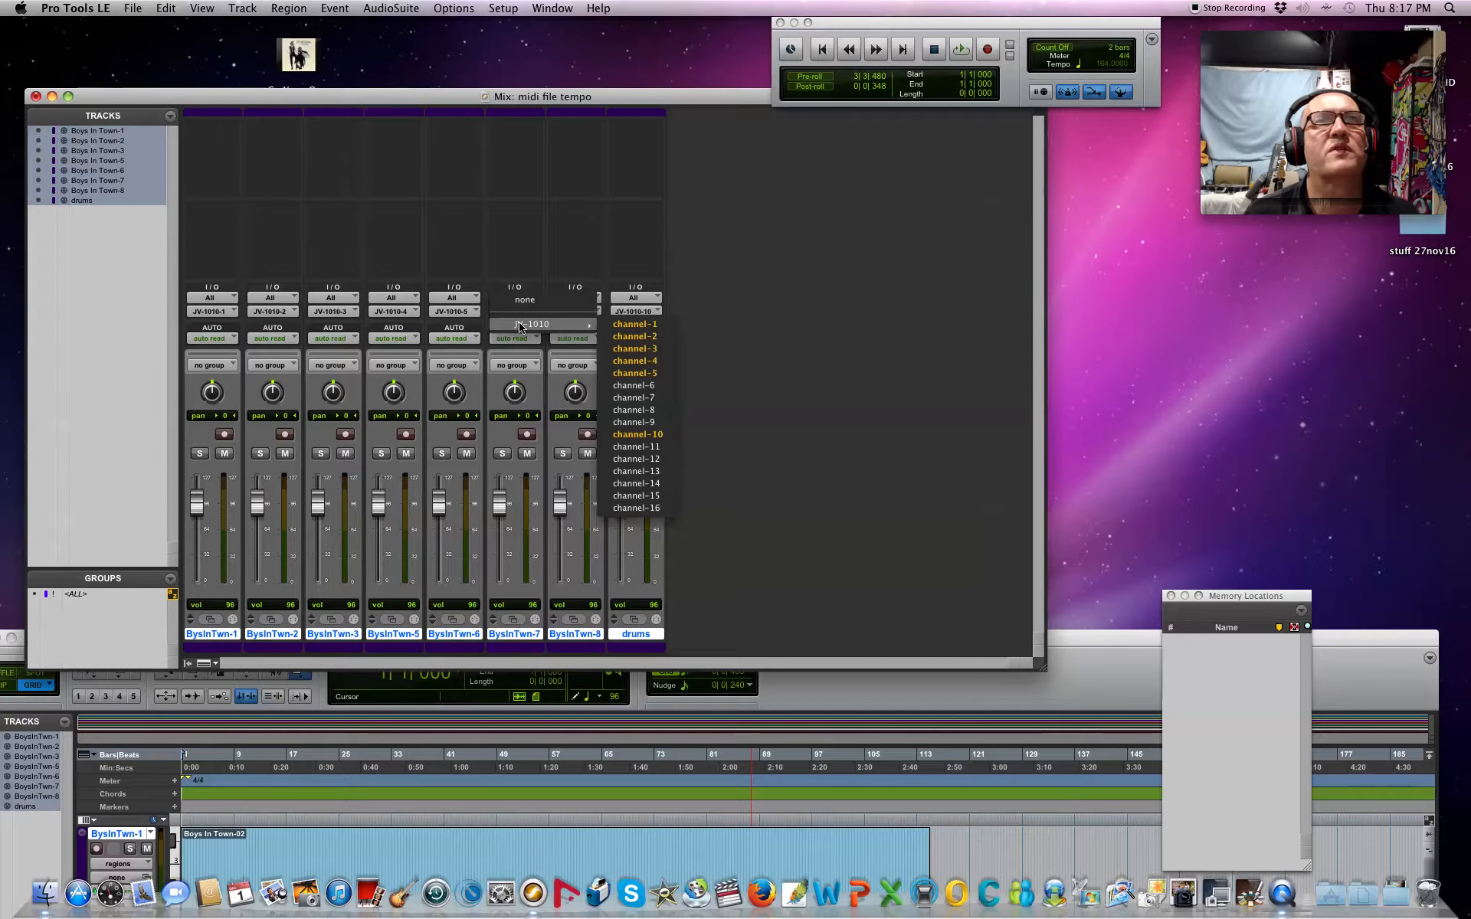
pyautogui.click(638, 385)
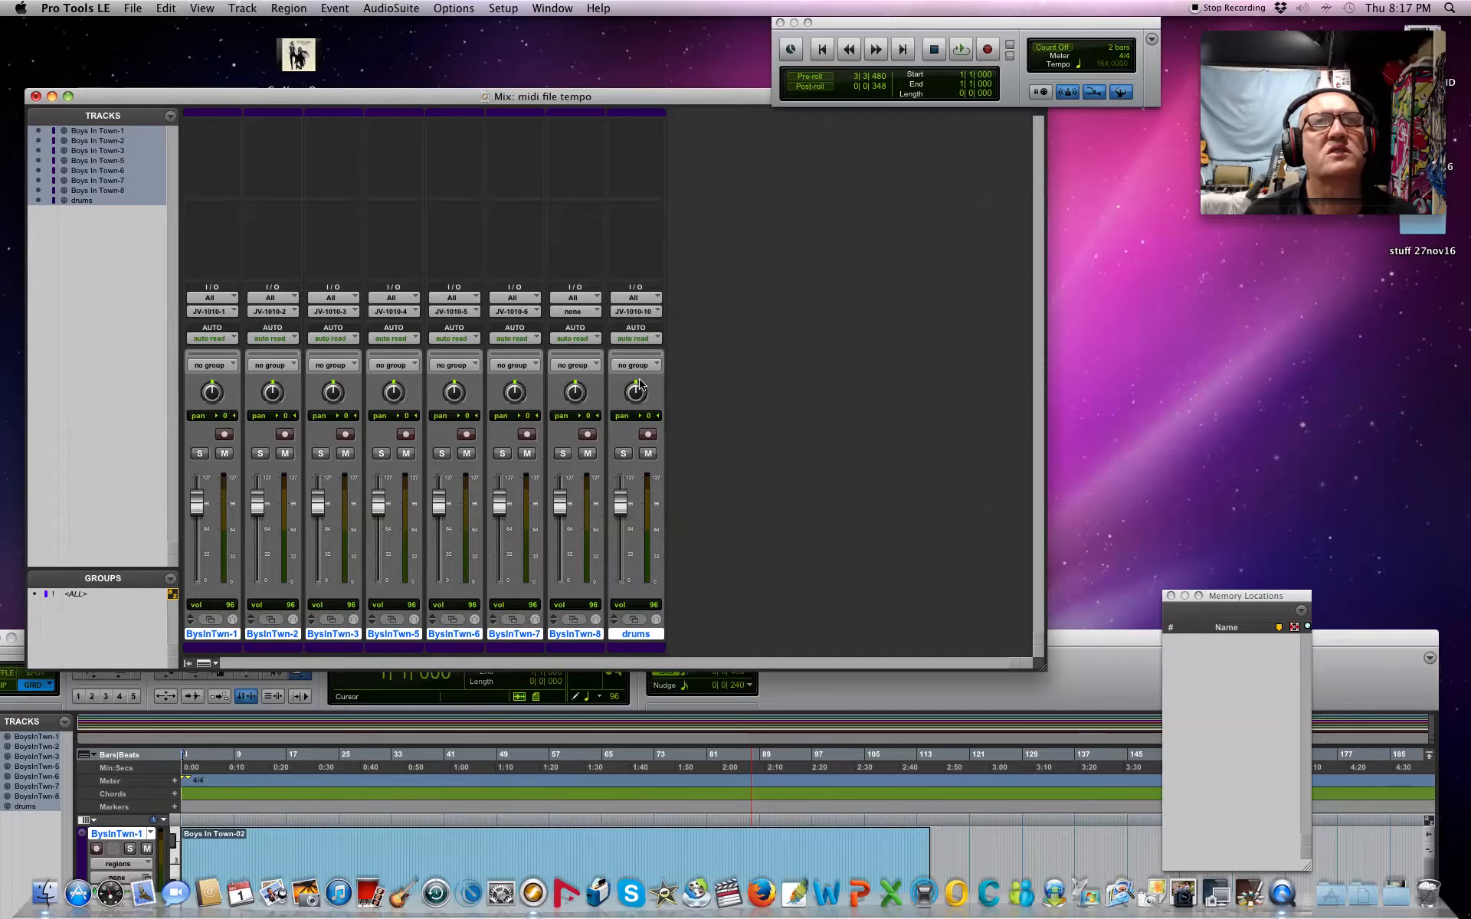
# Route the MIDI output of Boys In Town-8 to JV-1010 channel-7
pyautogui.click(578, 313)
pyautogui.moveTo(639, 327)
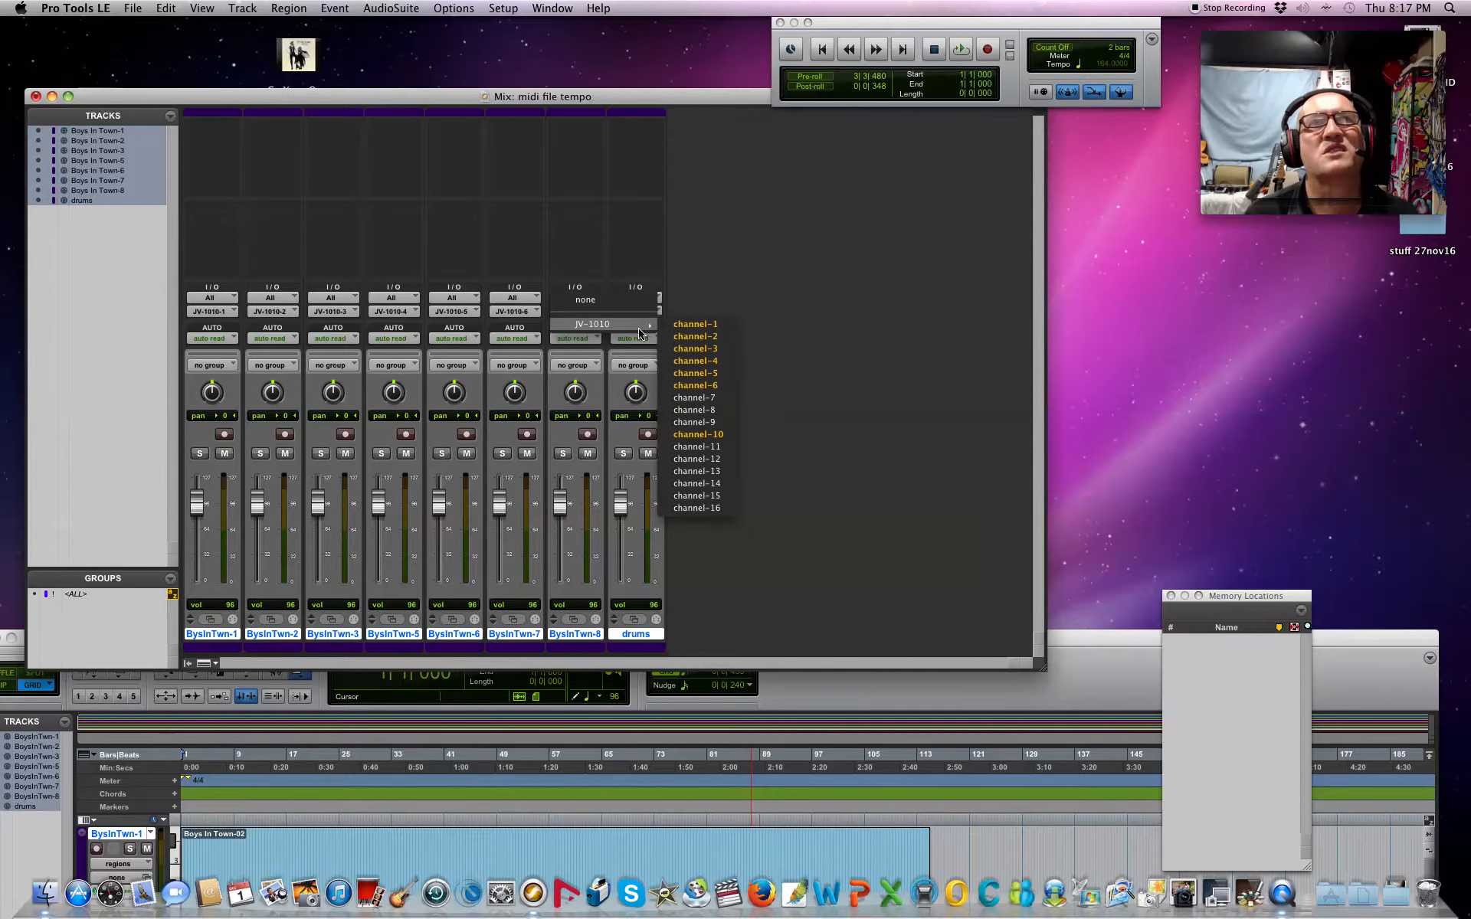
pyautogui.click(693, 398)
# Play the session to audition all routed tracks, and bring the Edit window in front with the Mix window below it
pyautogui.press('space')
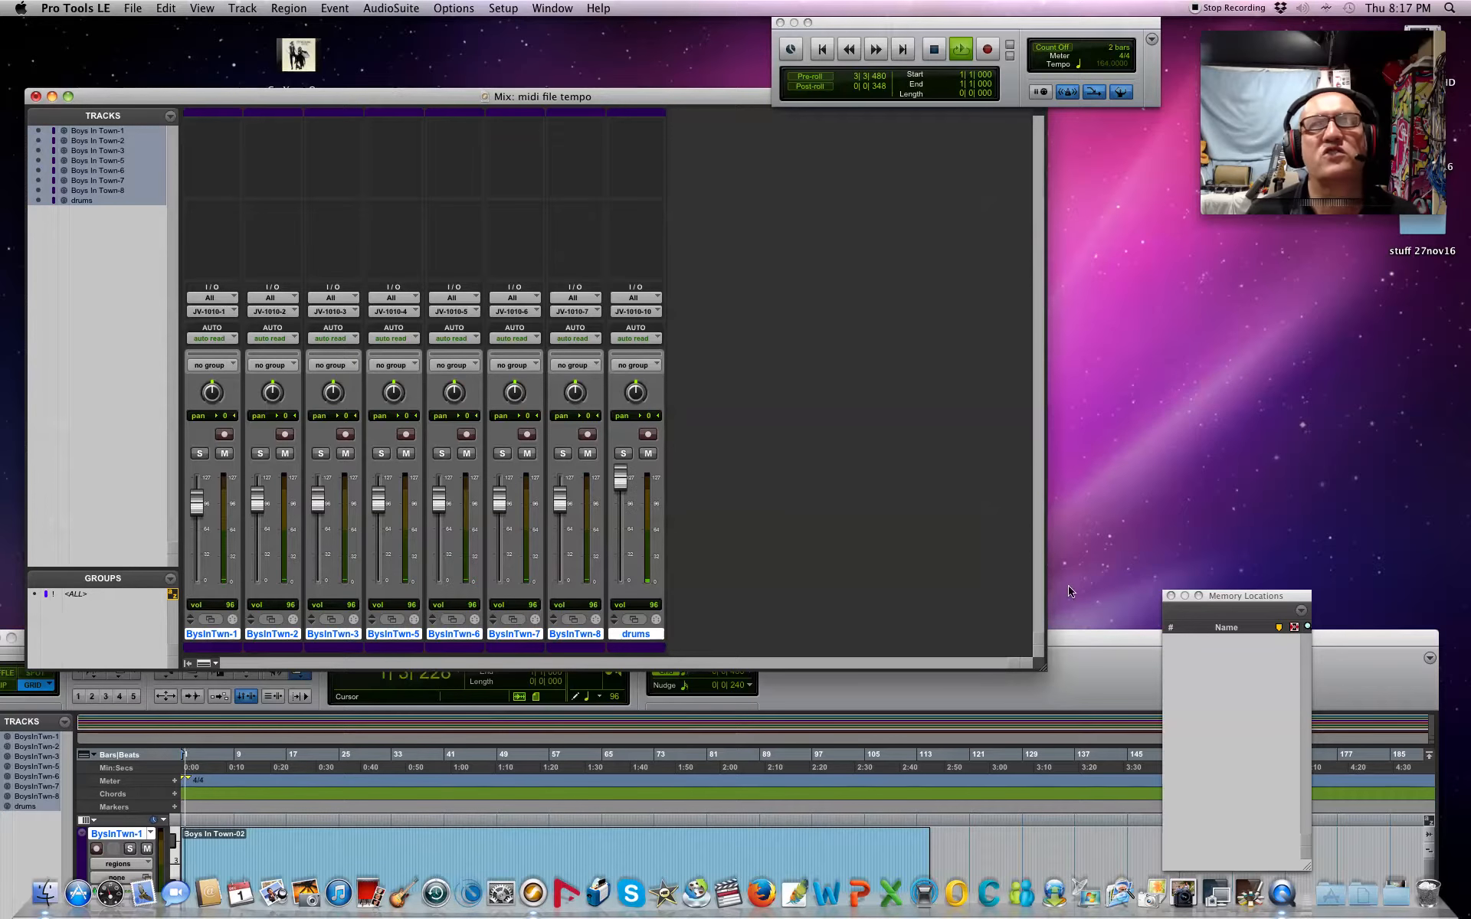
pyautogui.moveTo(1080, 657); pyautogui.dragTo(1119, 104)
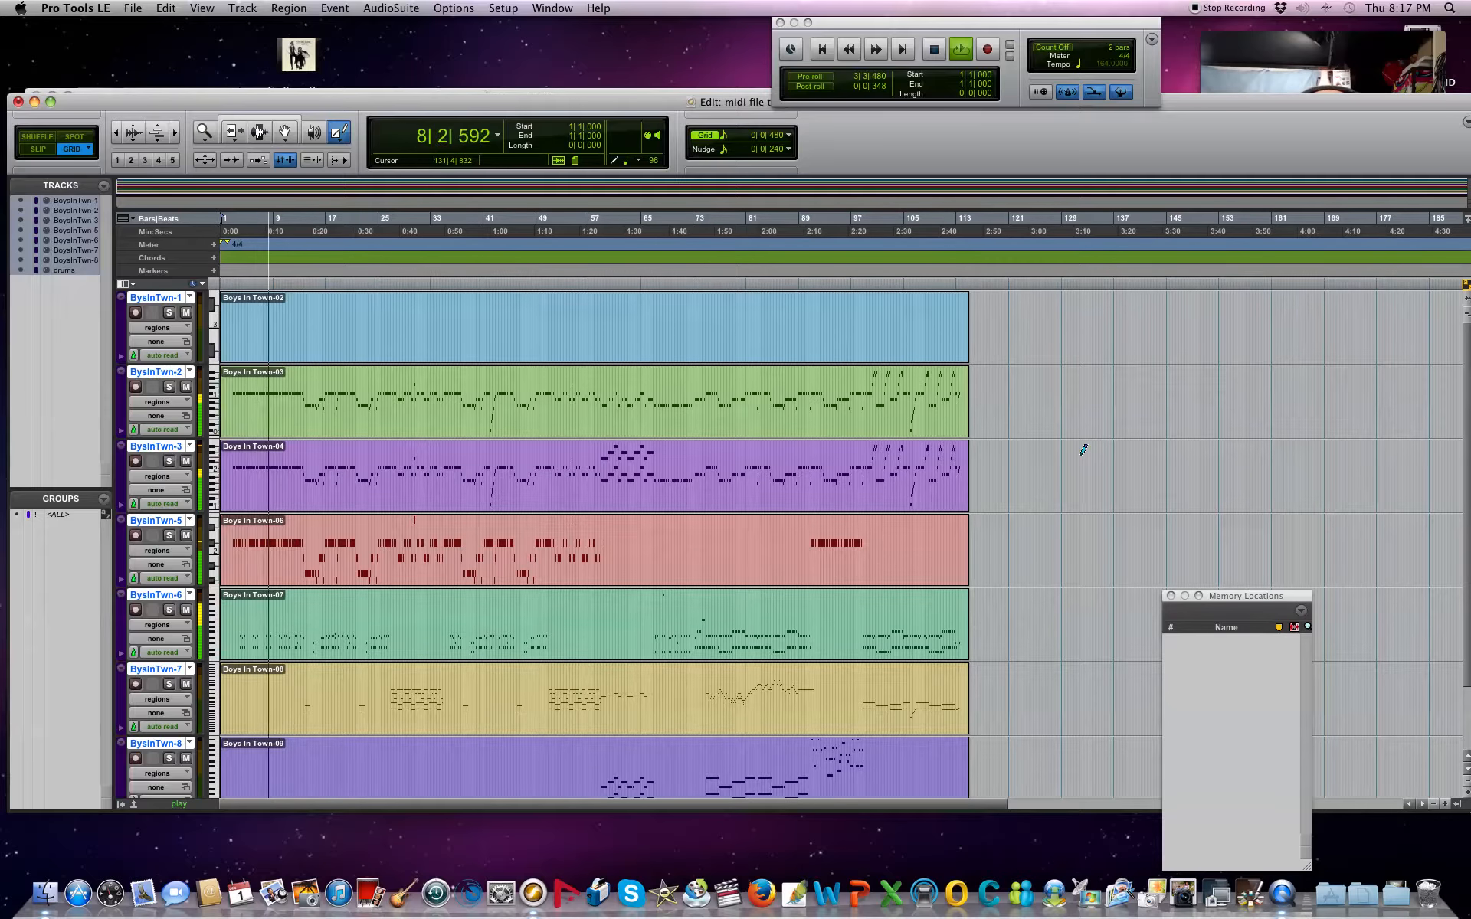
pyautogui.moveTo(1251, 103); pyautogui.dragTo(1233, 223)
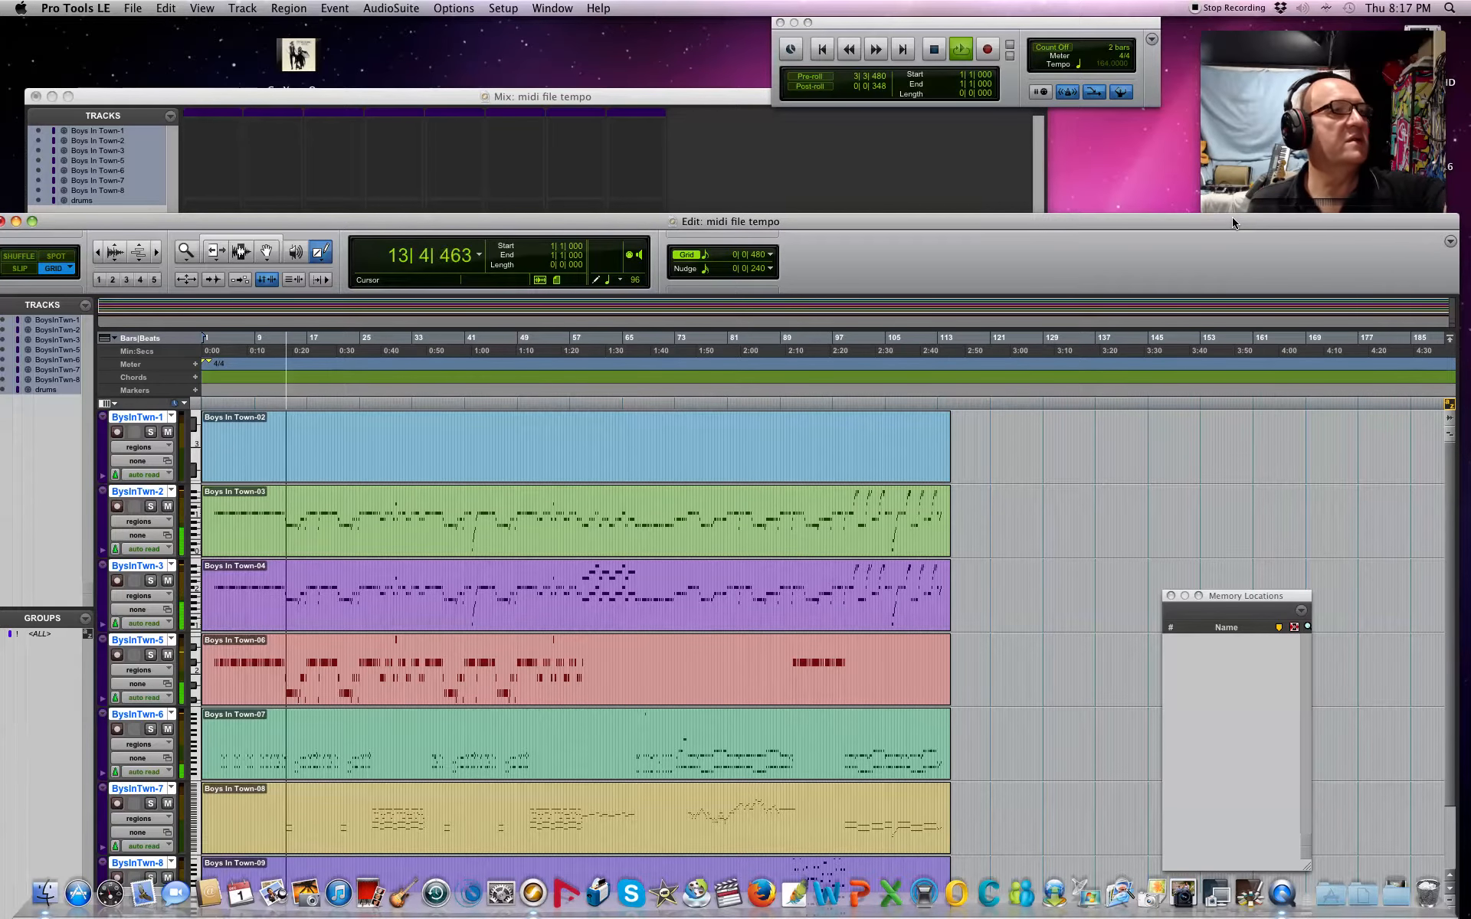
pyautogui.press('space')
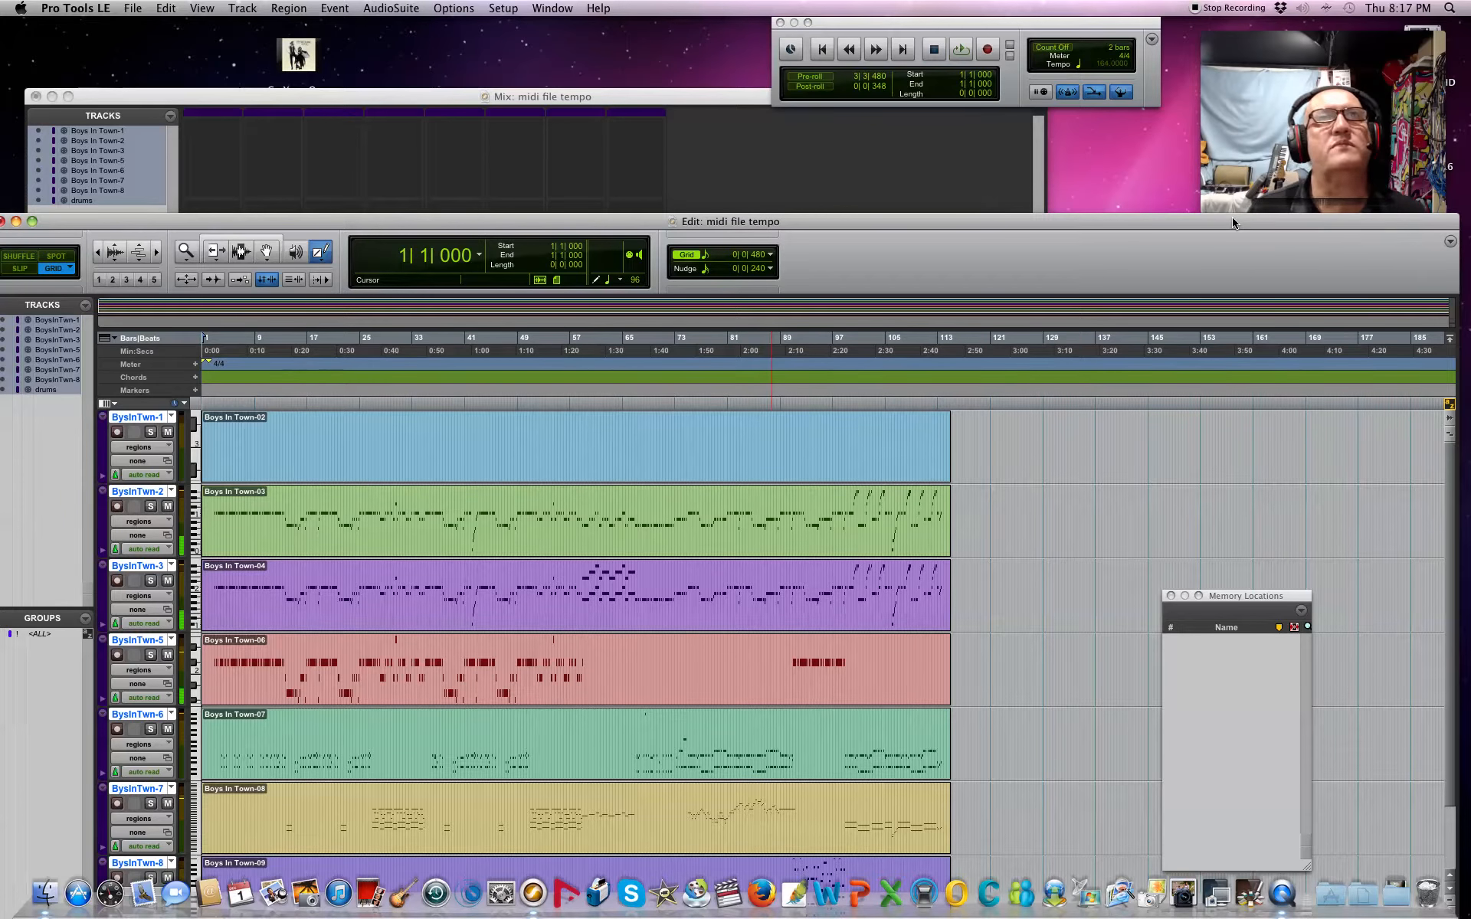
pyautogui.moveTo(701, 89); pyautogui.dragTo(748, 718)
pyautogui.moveTo(804, 222); pyautogui.dragTo(805, 71)
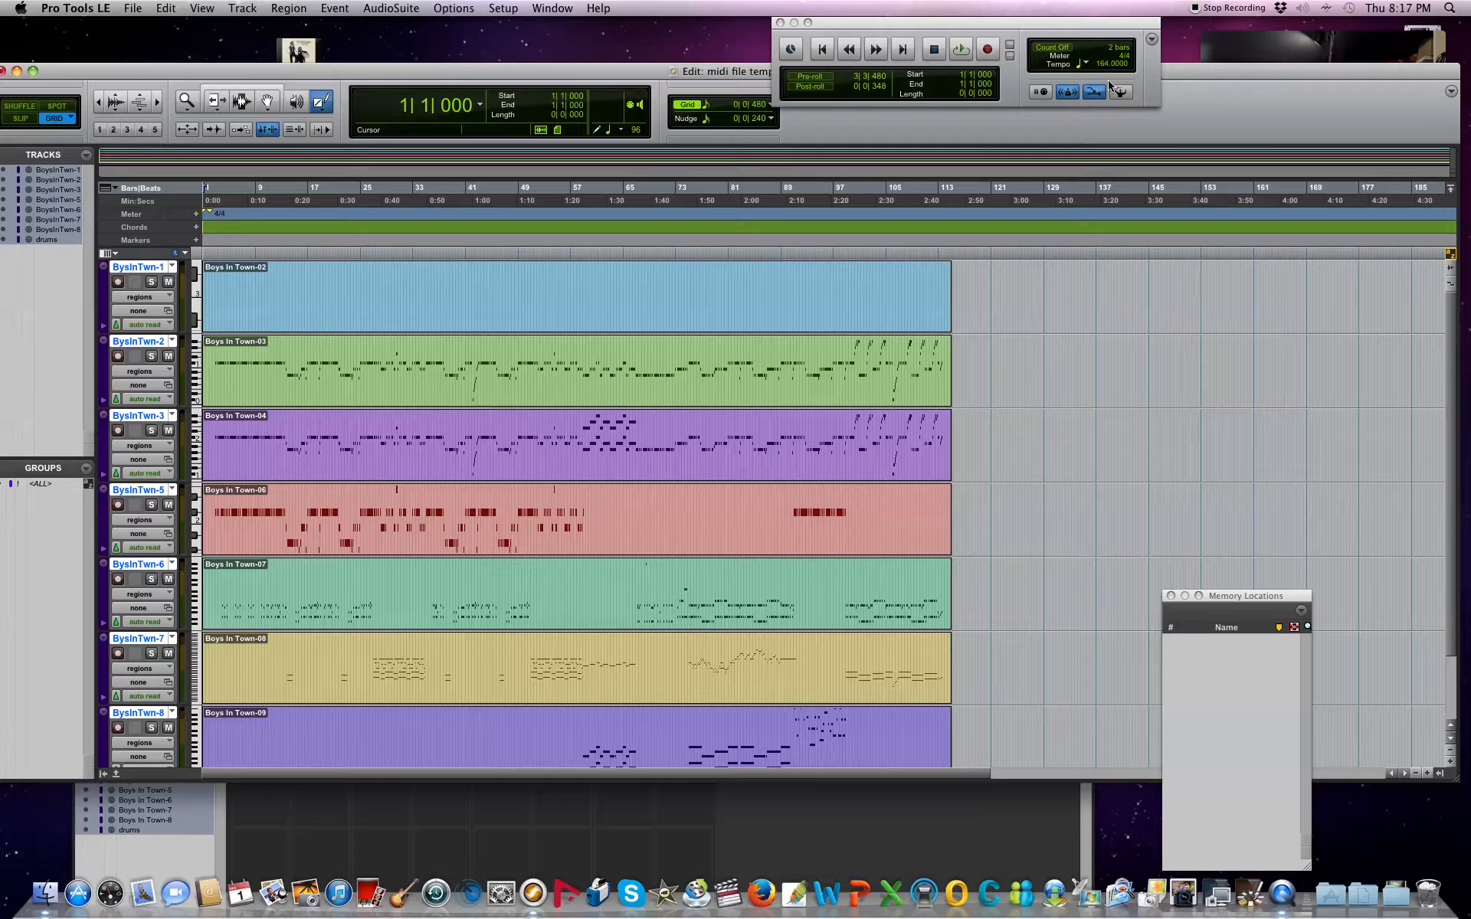
# Lower the session tempo to 152 during playback and replay from bar 40 to hear the slower speed
pyautogui.press('space')
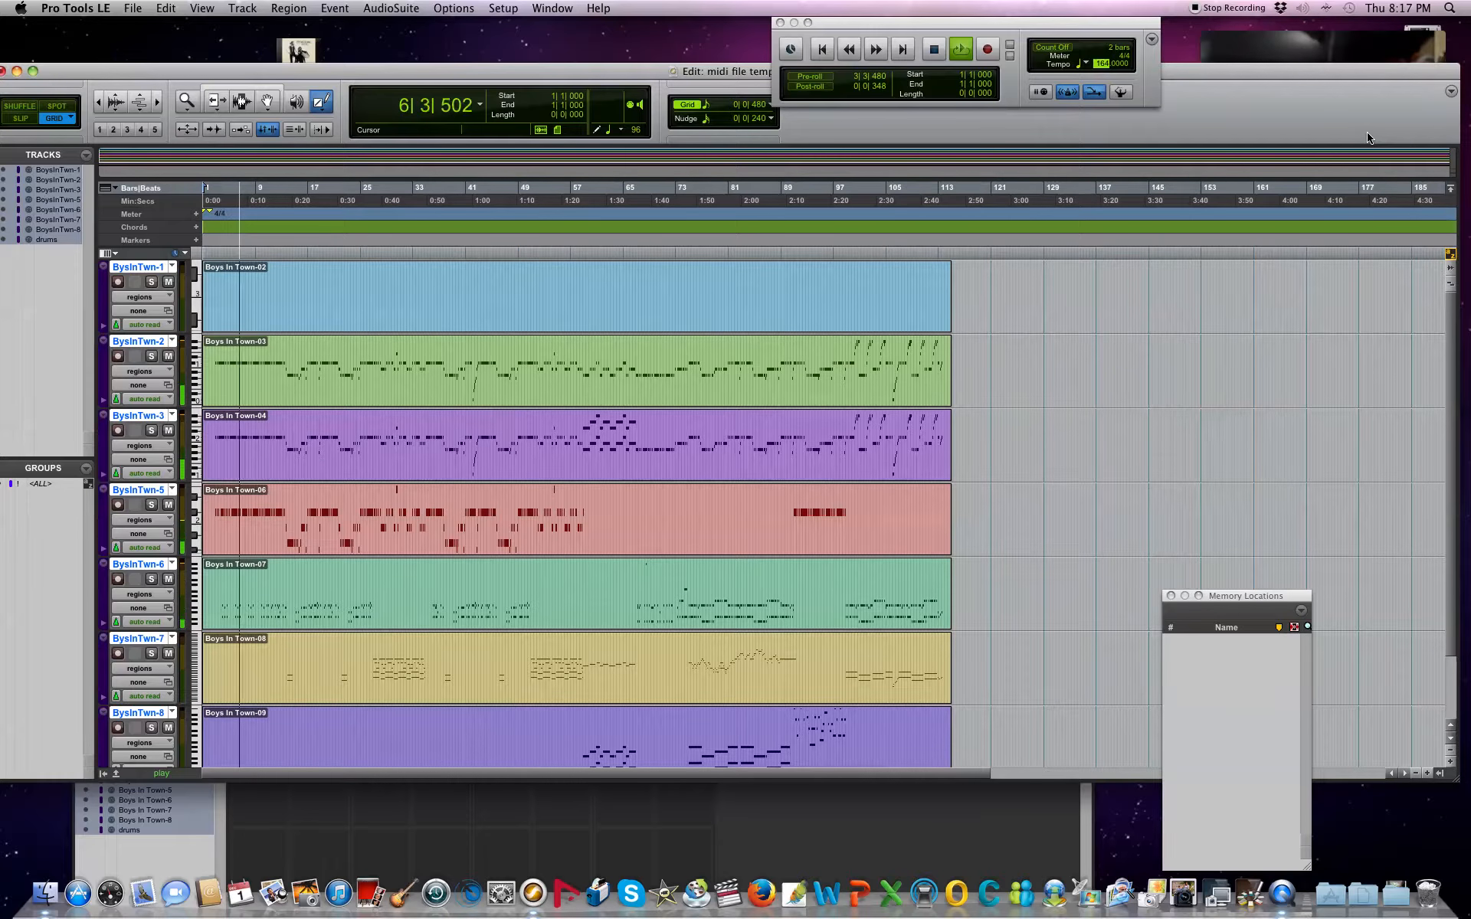
pyautogui.press('space')
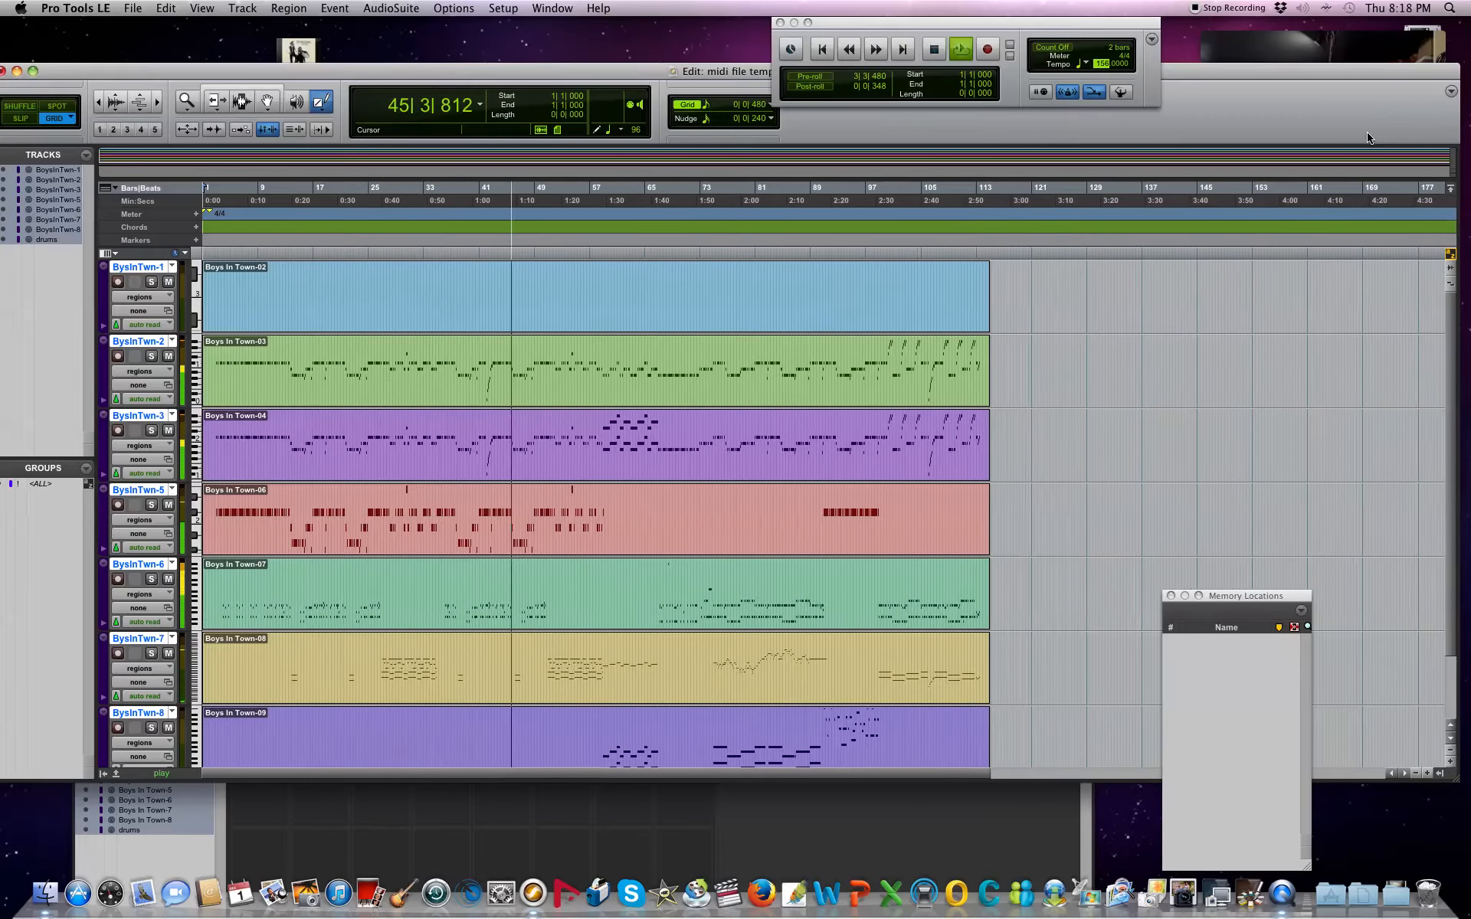
pyautogui.press('space')
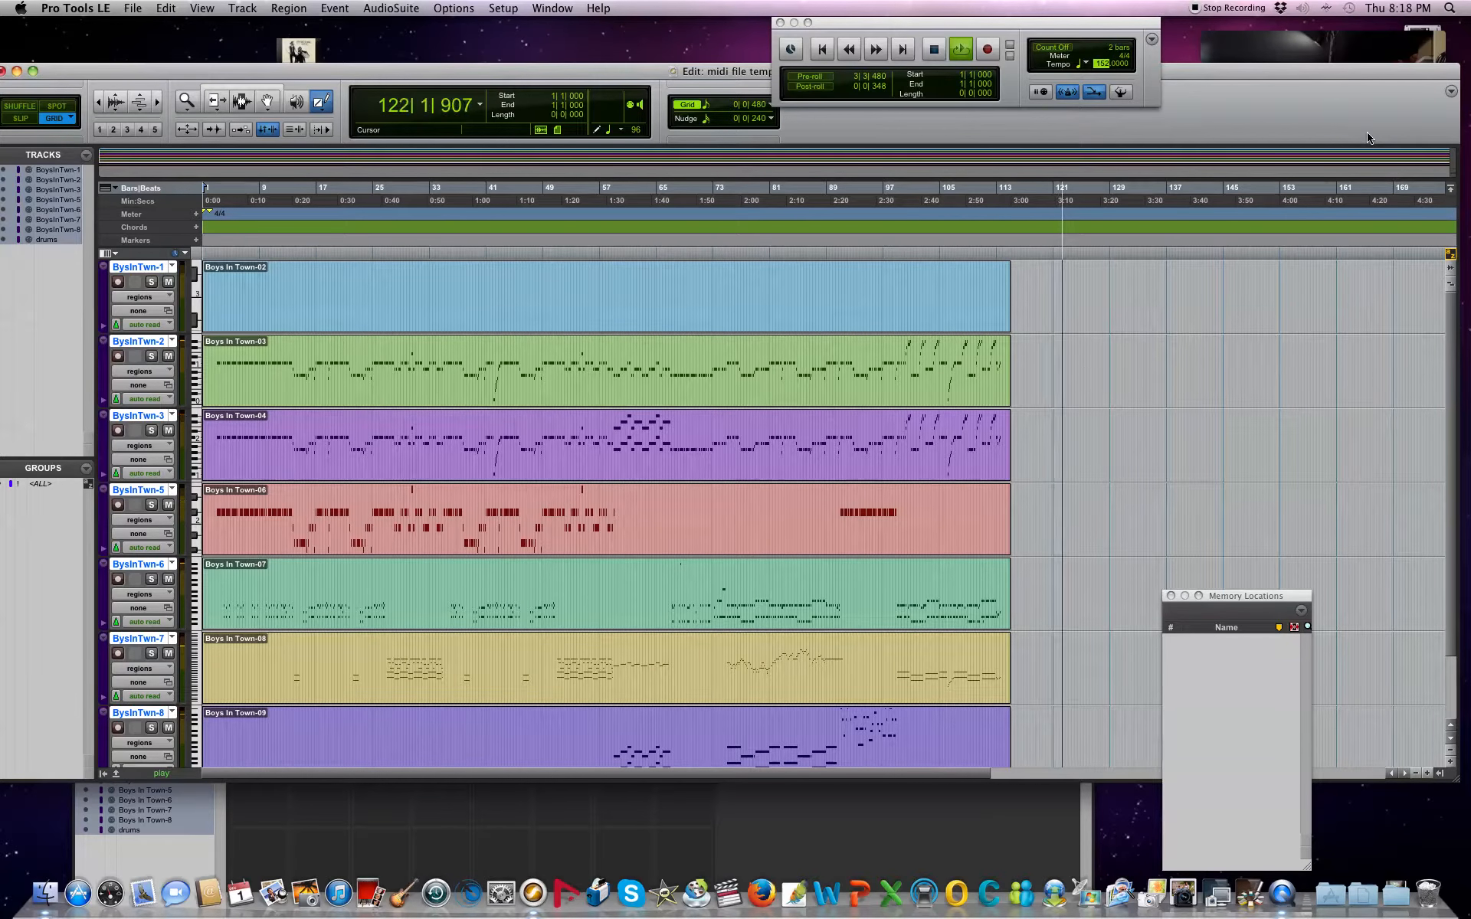
pyautogui.click(482, 254)
pyautogui.press('space')
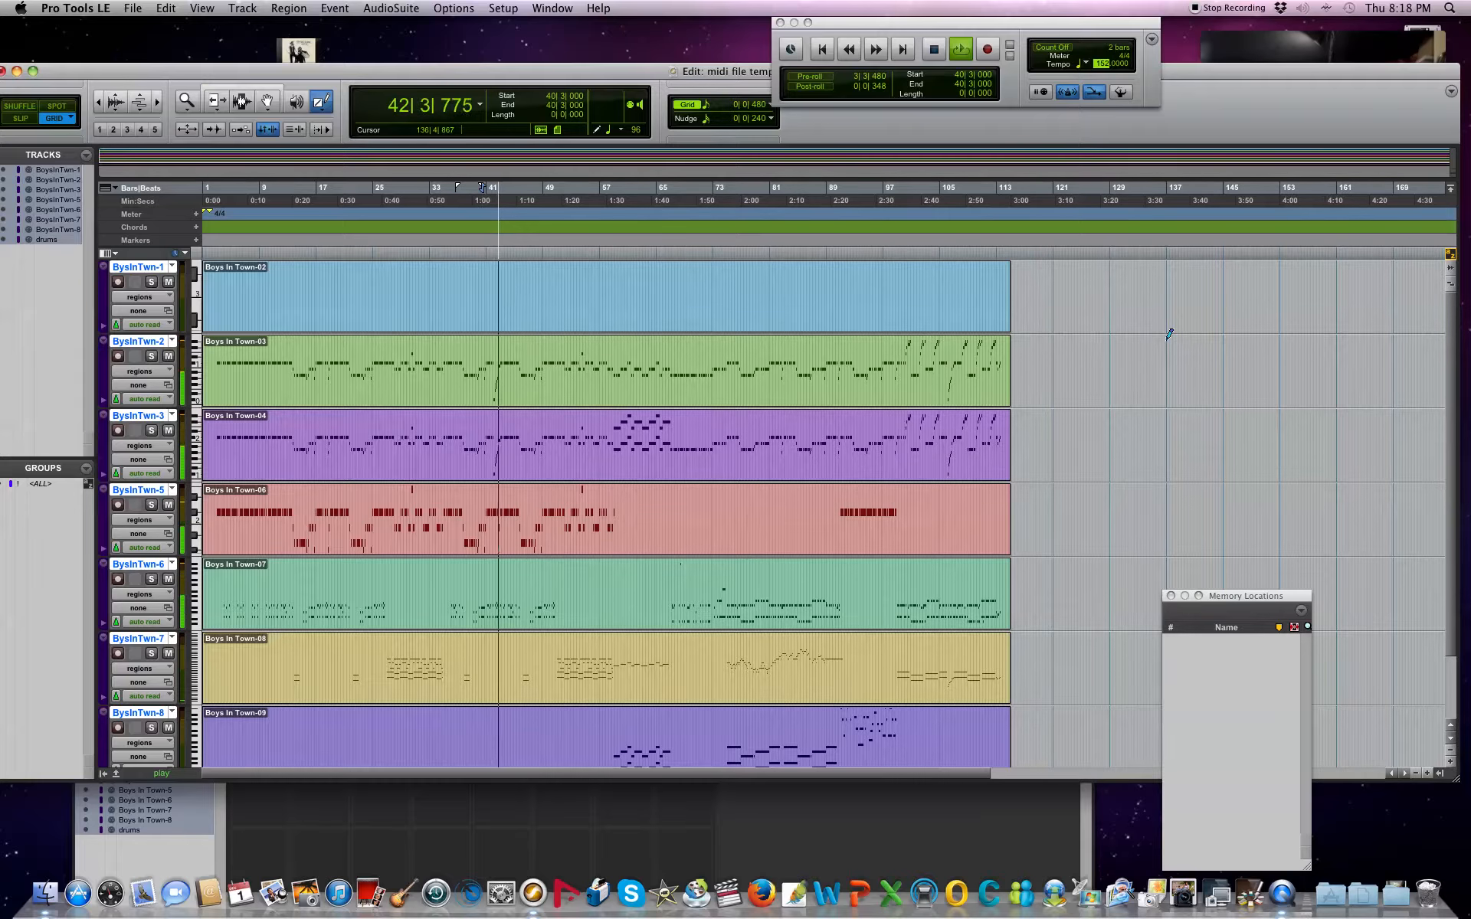
# Raise the tempo step by step back to 164 during playback, and stop the transport
pyautogui.press('Up')
pyautogui.press('Up')
pyautogui.press('Up')
pyautogui.press('Up')
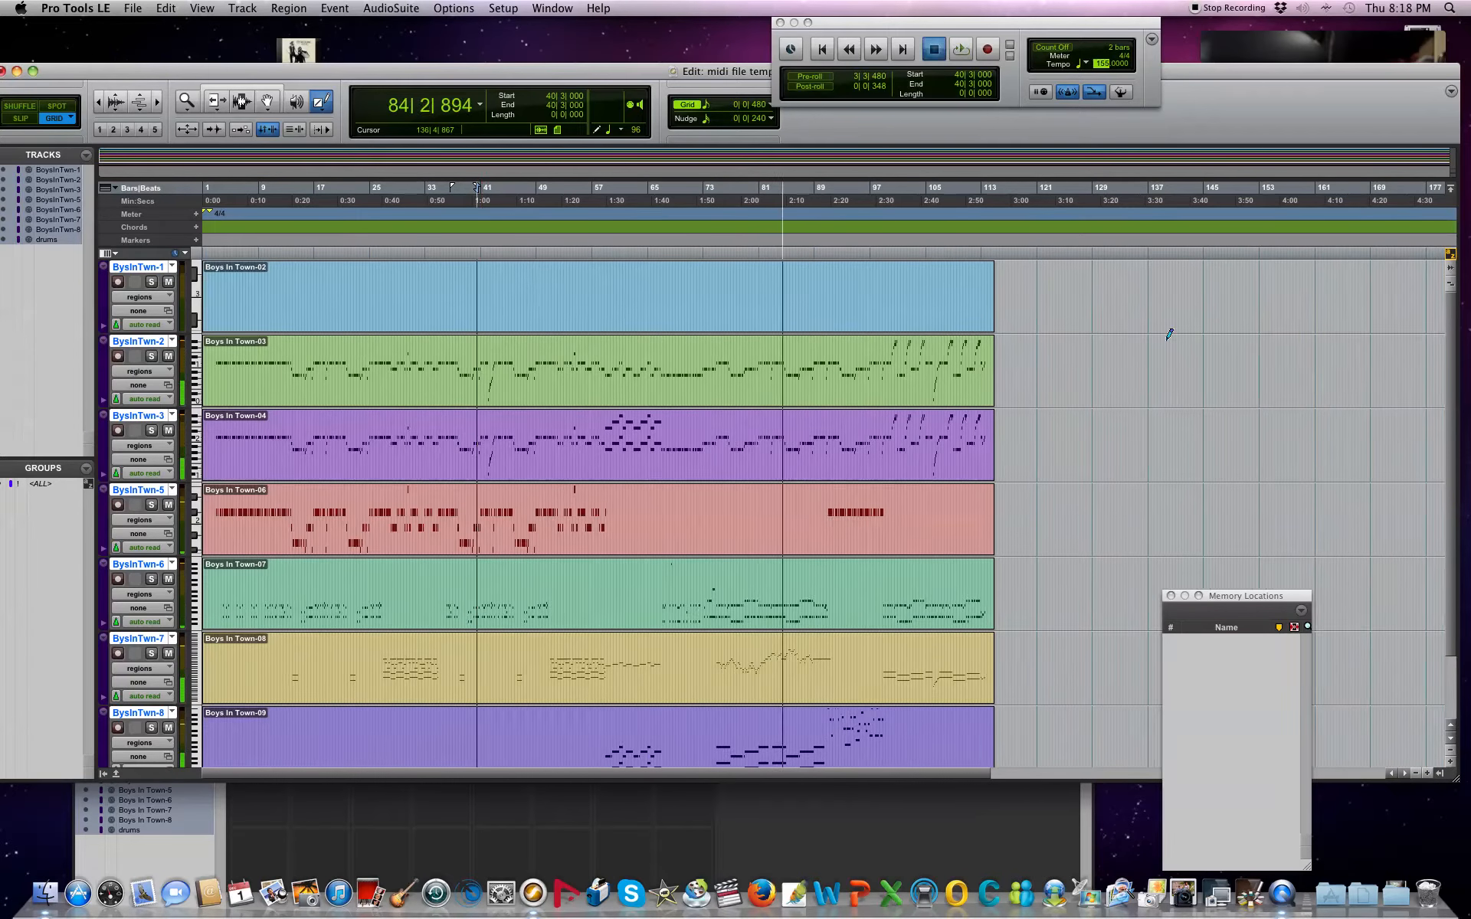
pyautogui.press('Up')
pyautogui.press('Up')
pyautogui.press('Up')
pyautogui.press('Up')
pyautogui.press('Up')
pyautogui.press('Up')
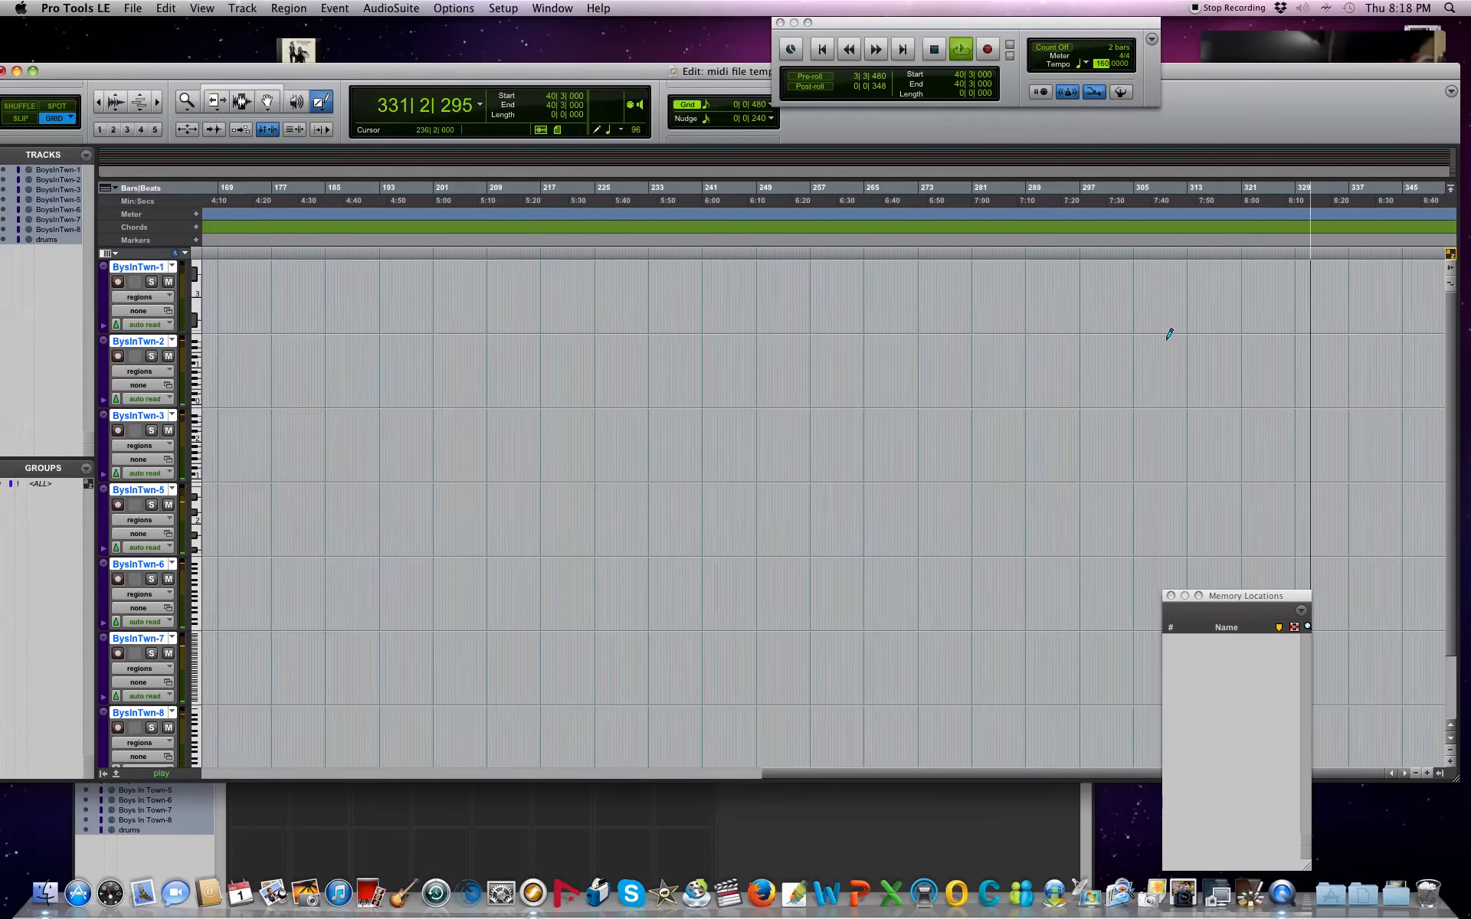
pyautogui.press('Up')
pyautogui.press('Up')
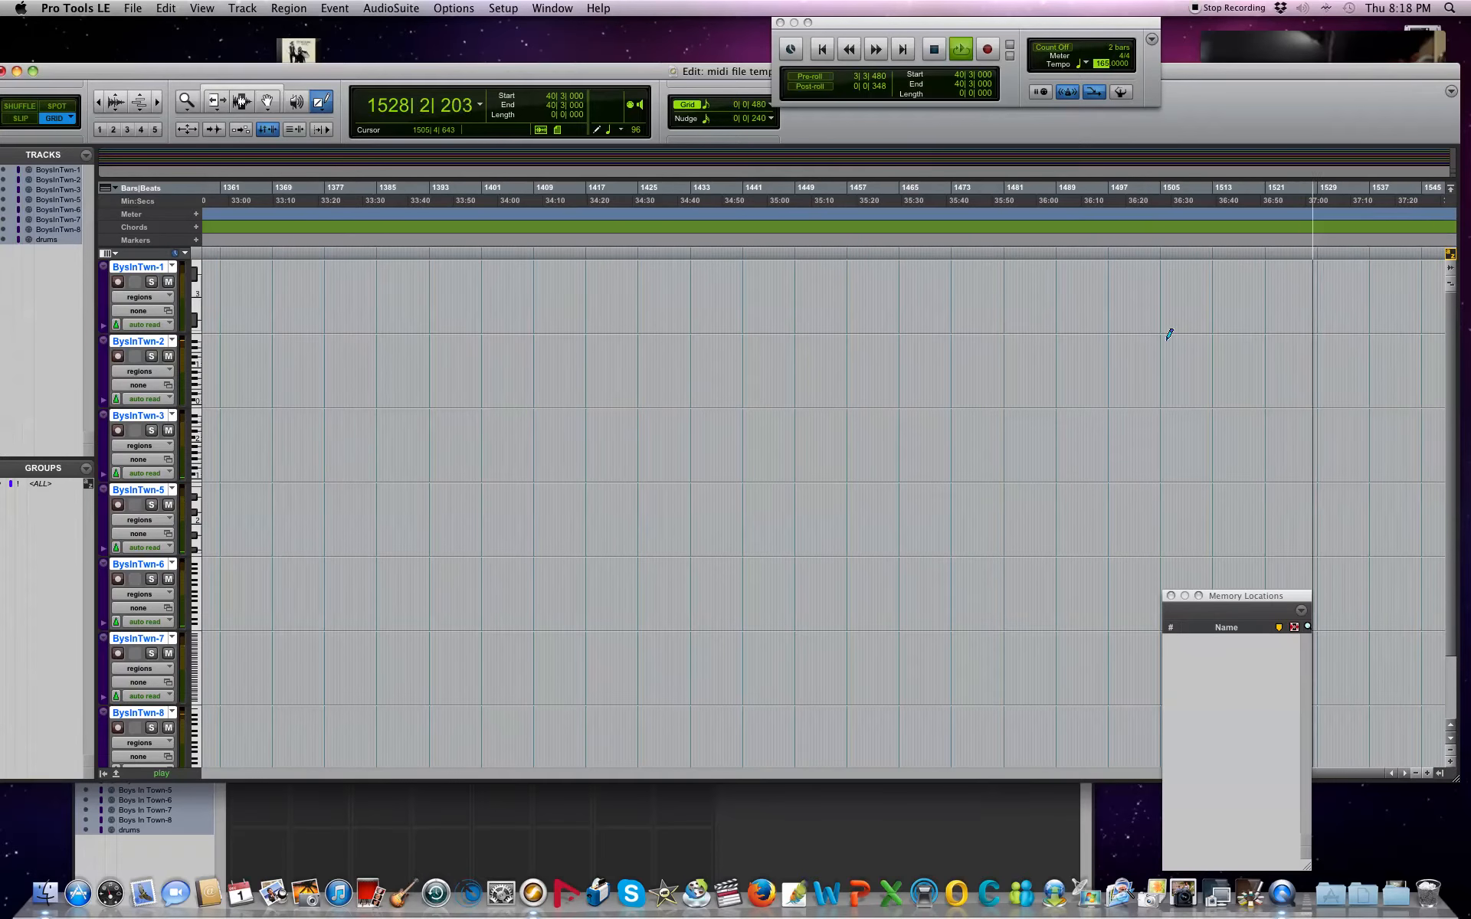
pyautogui.press('space')
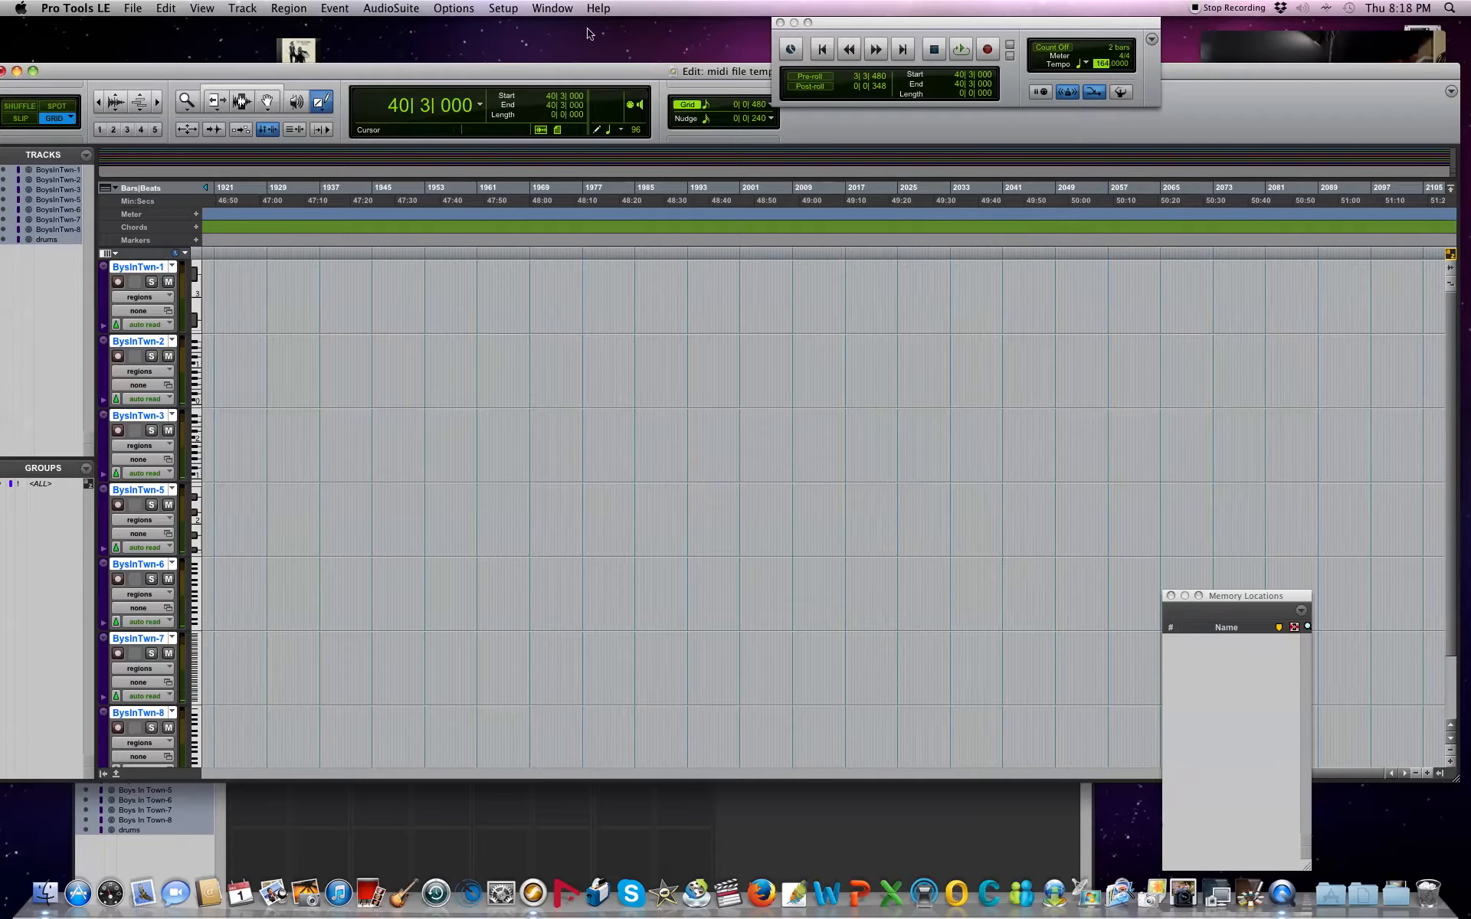
# Return to the session start, play briefly from bar 31, and stop playback
pyautogui.click(824, 48)
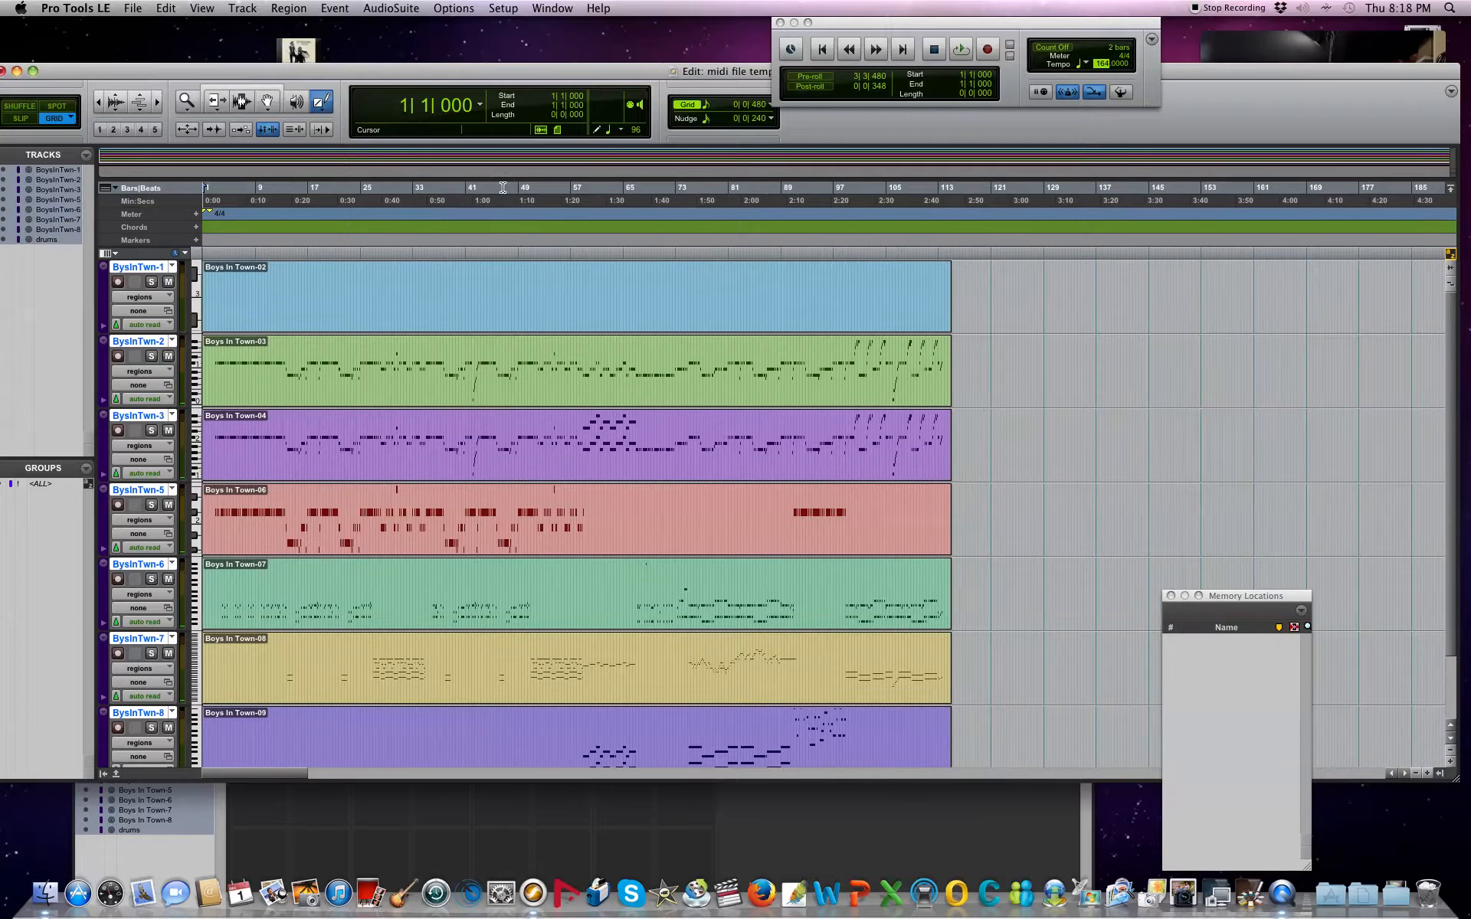
pyautogui.click(399, 250)
pyautogui.press('space')
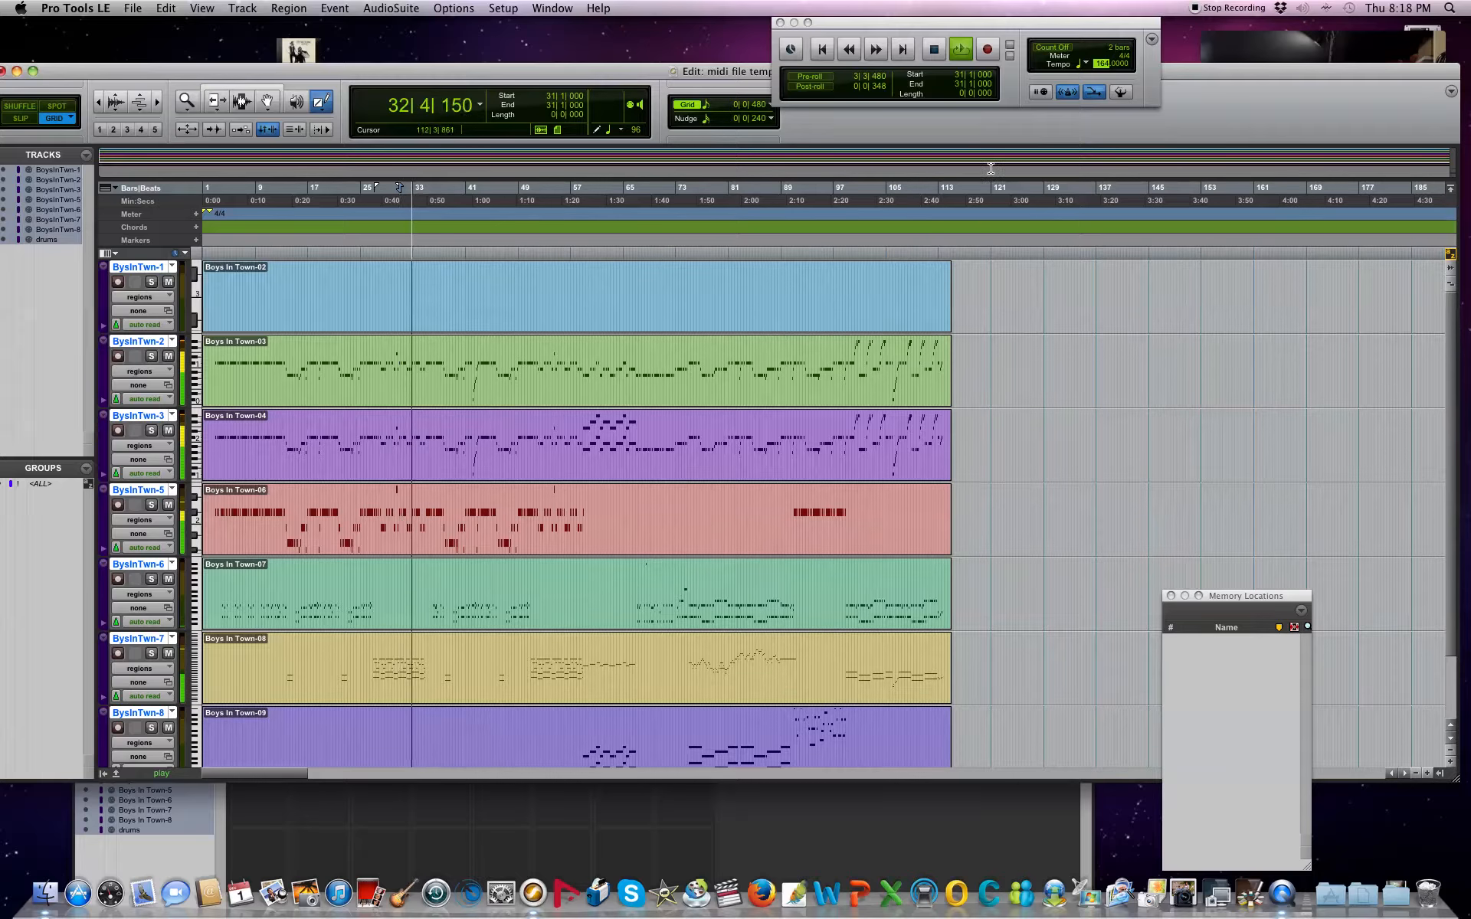
pyautogui.moveTo(751, 77); pyautogui.dragTo(588, 54)
pyautogui.click(933, 49)
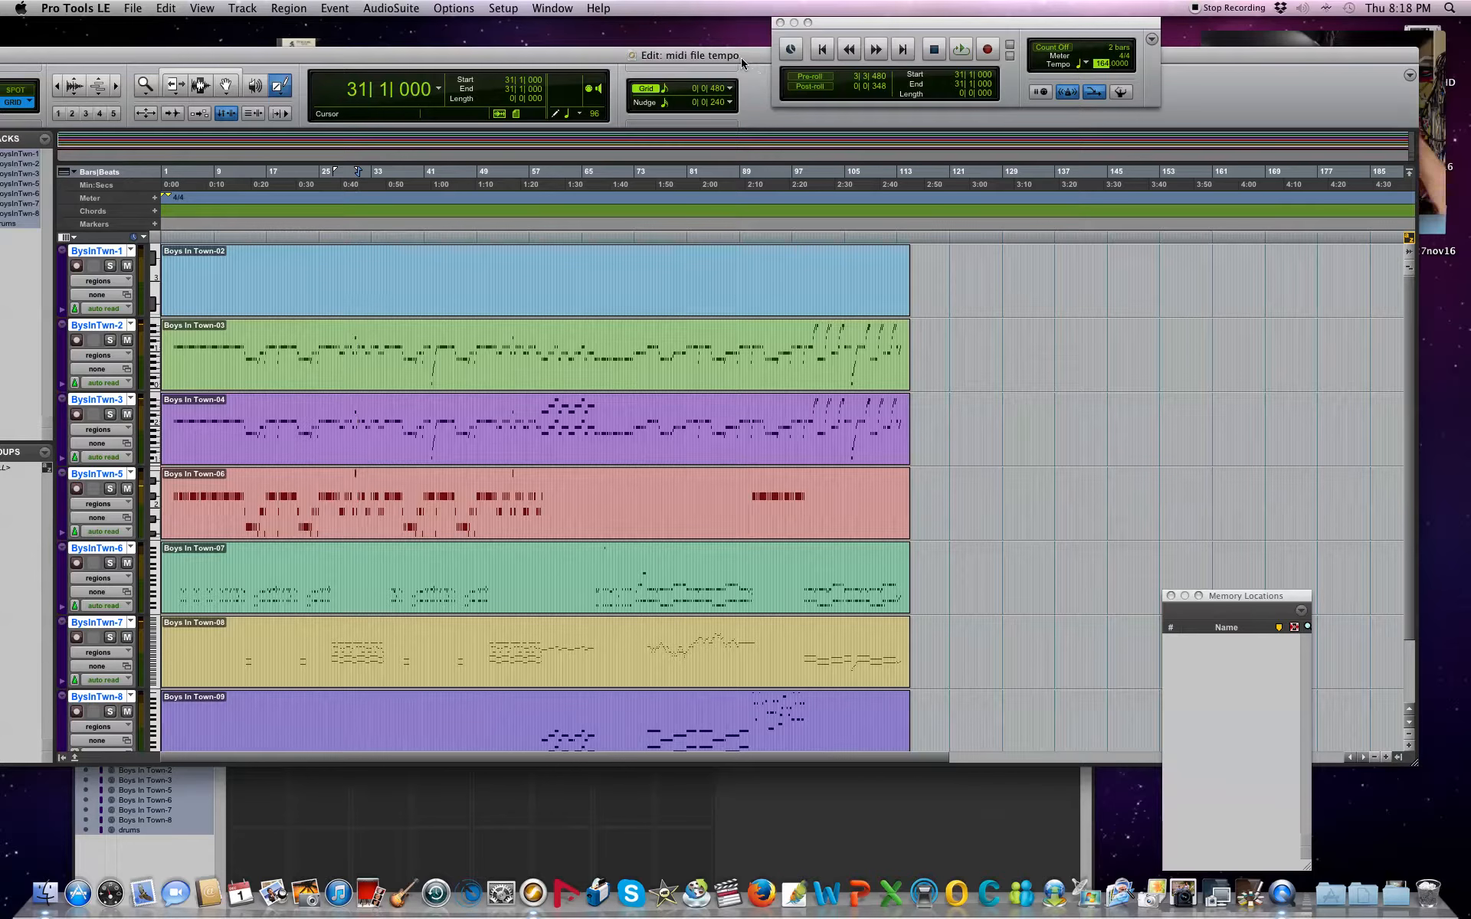
# Rearrange the windows so the Mix window is in front with the Edit window lowered behind it
pyautogui.moveTo(743, 55); pyautogui.dragTo(803, 23)
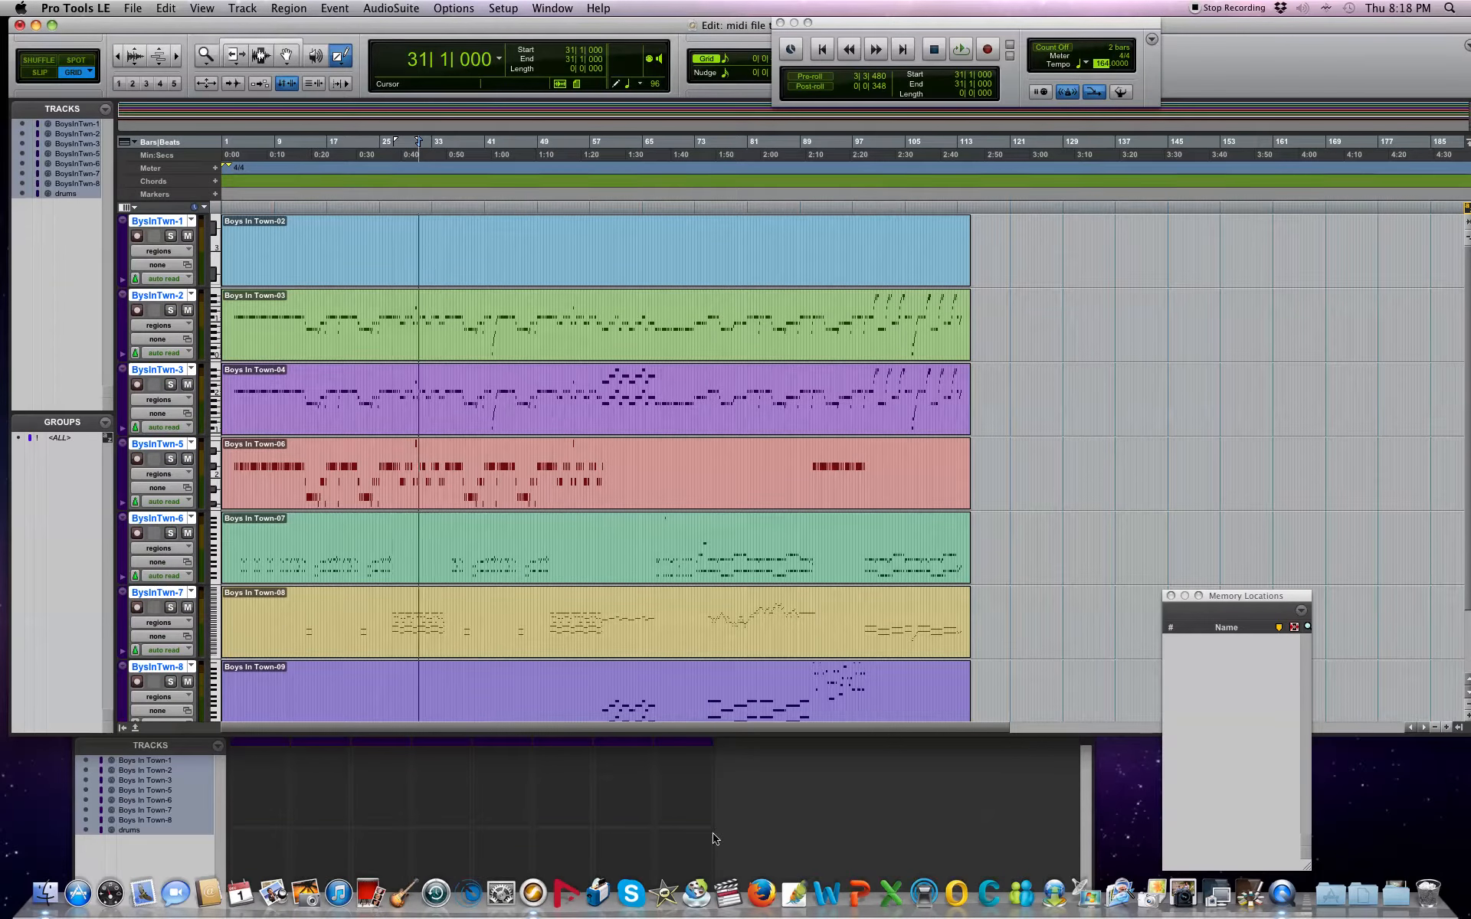
pyautogui.click(843, 804)
pyautogui.moveTo(872, 734); pyautogui.dragTo(922, 223)
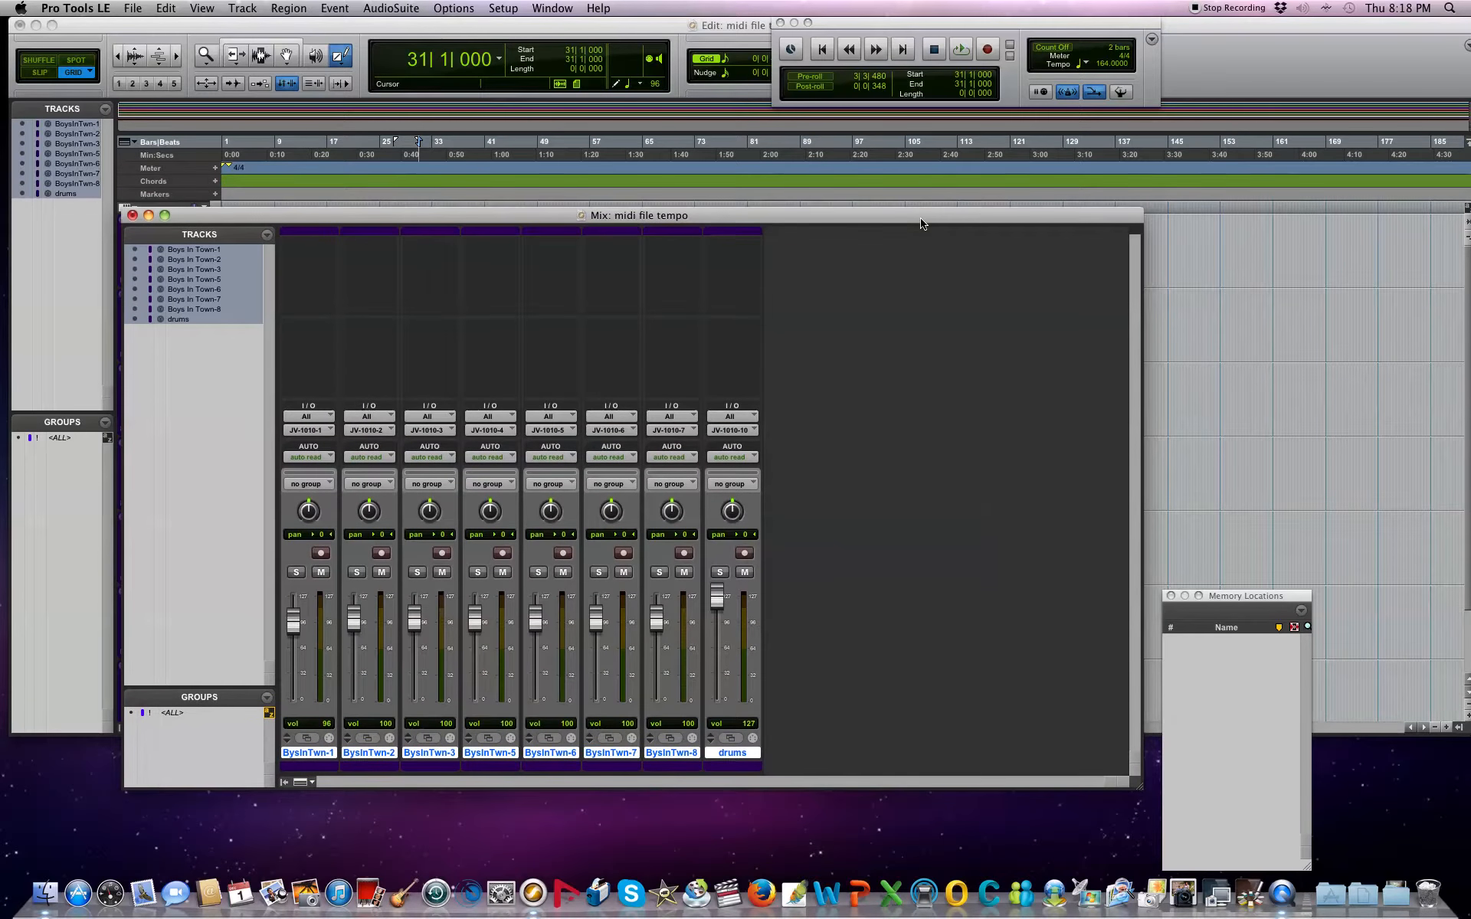
pyautogui.moveTo(1272, 27); pyautogui.dragTo(1186, 526)
pyautogui.moveTo(962, 218); pyautogui.dragTo(919, 131)
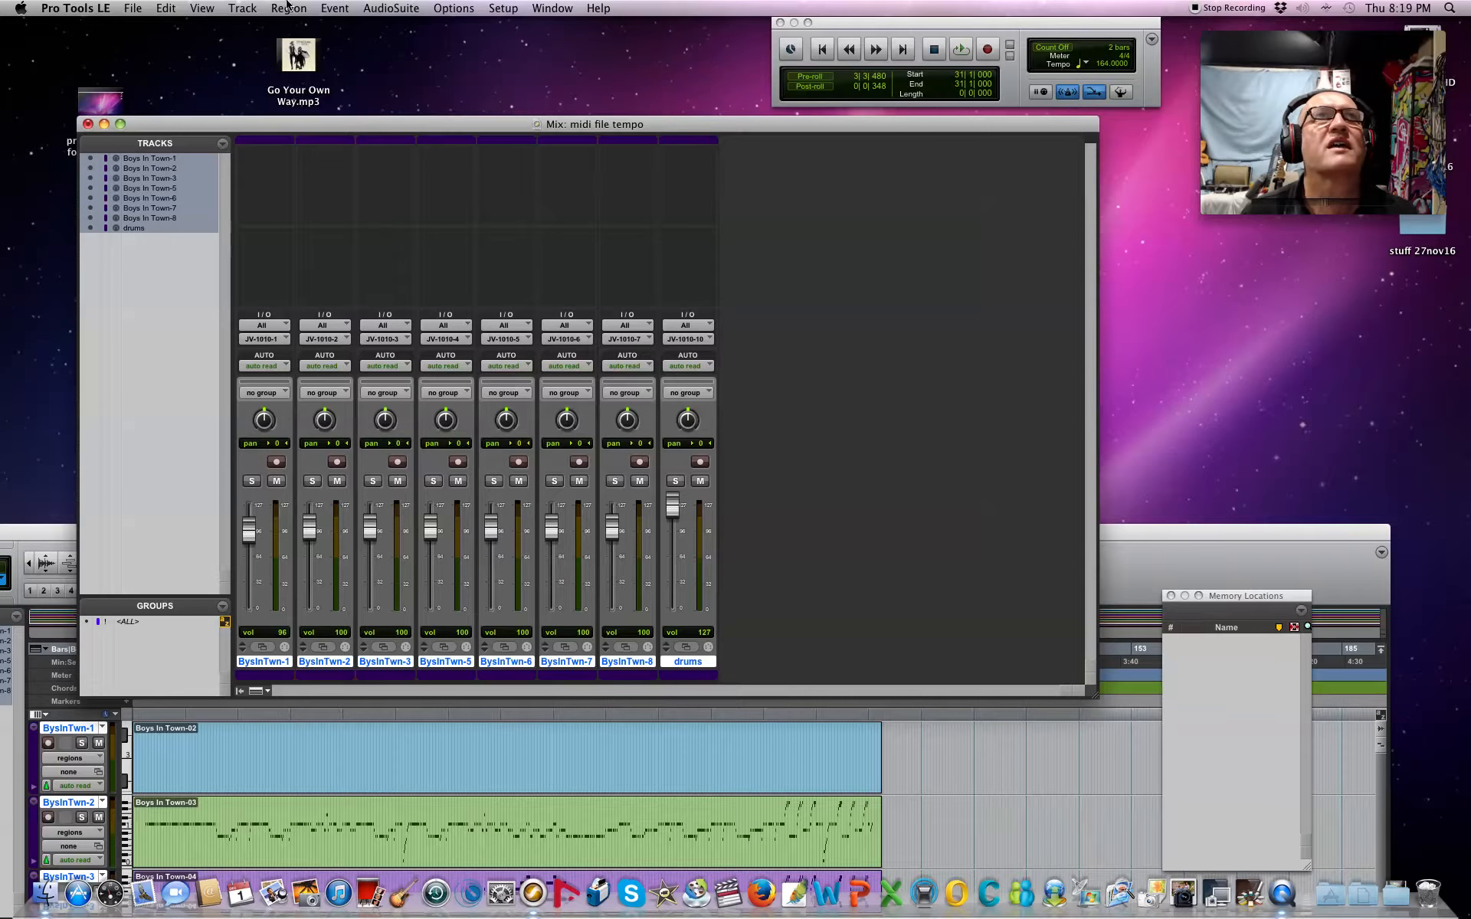
# Create one new mono Aux Input track
pyautogui.click(240, 6)
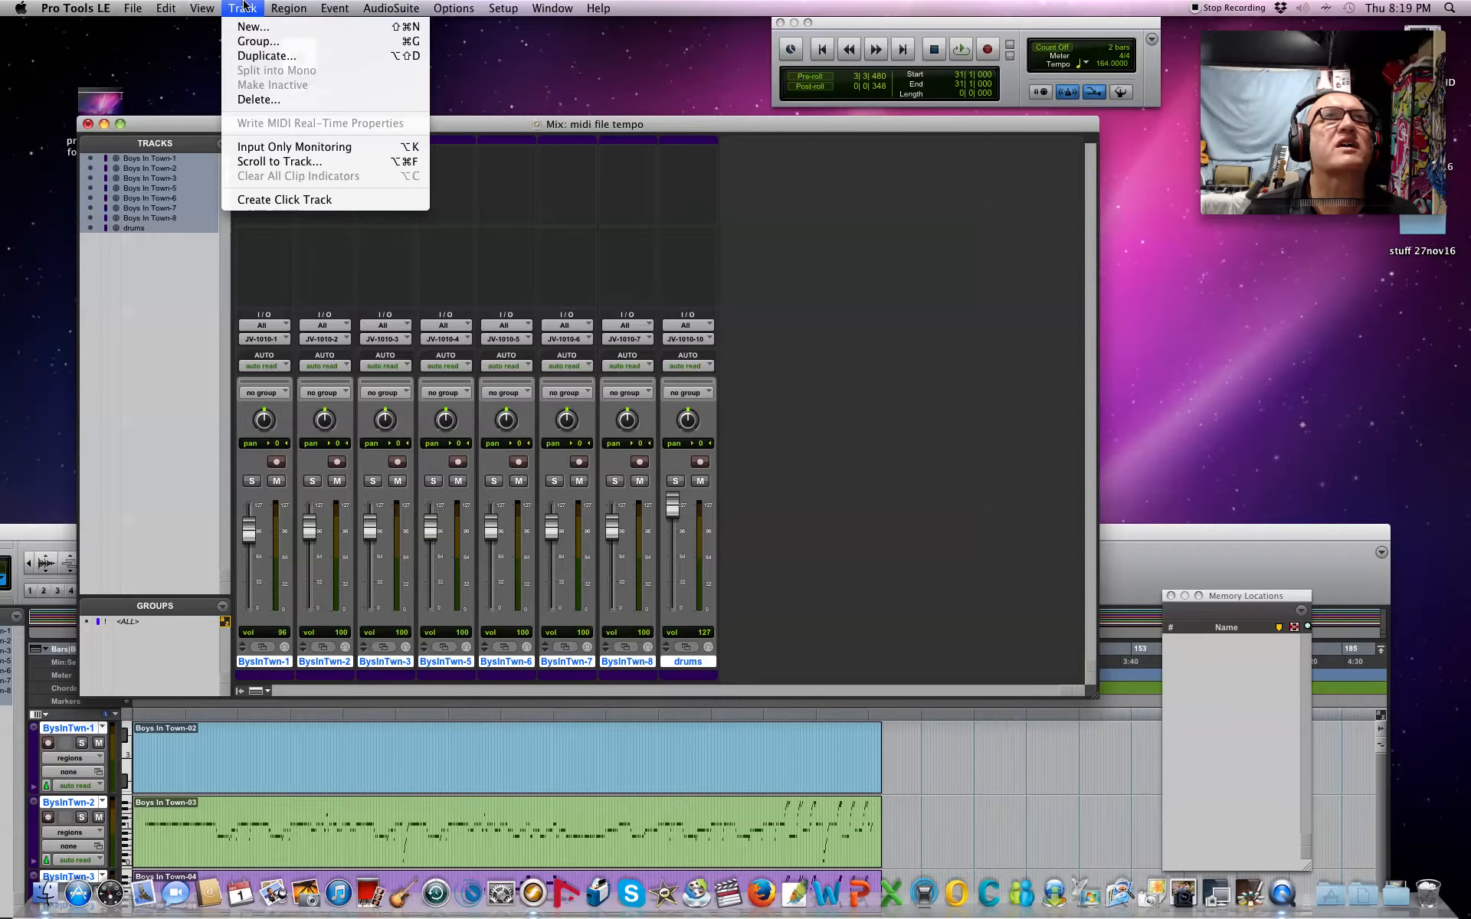
pyautogui.click(247, 27)
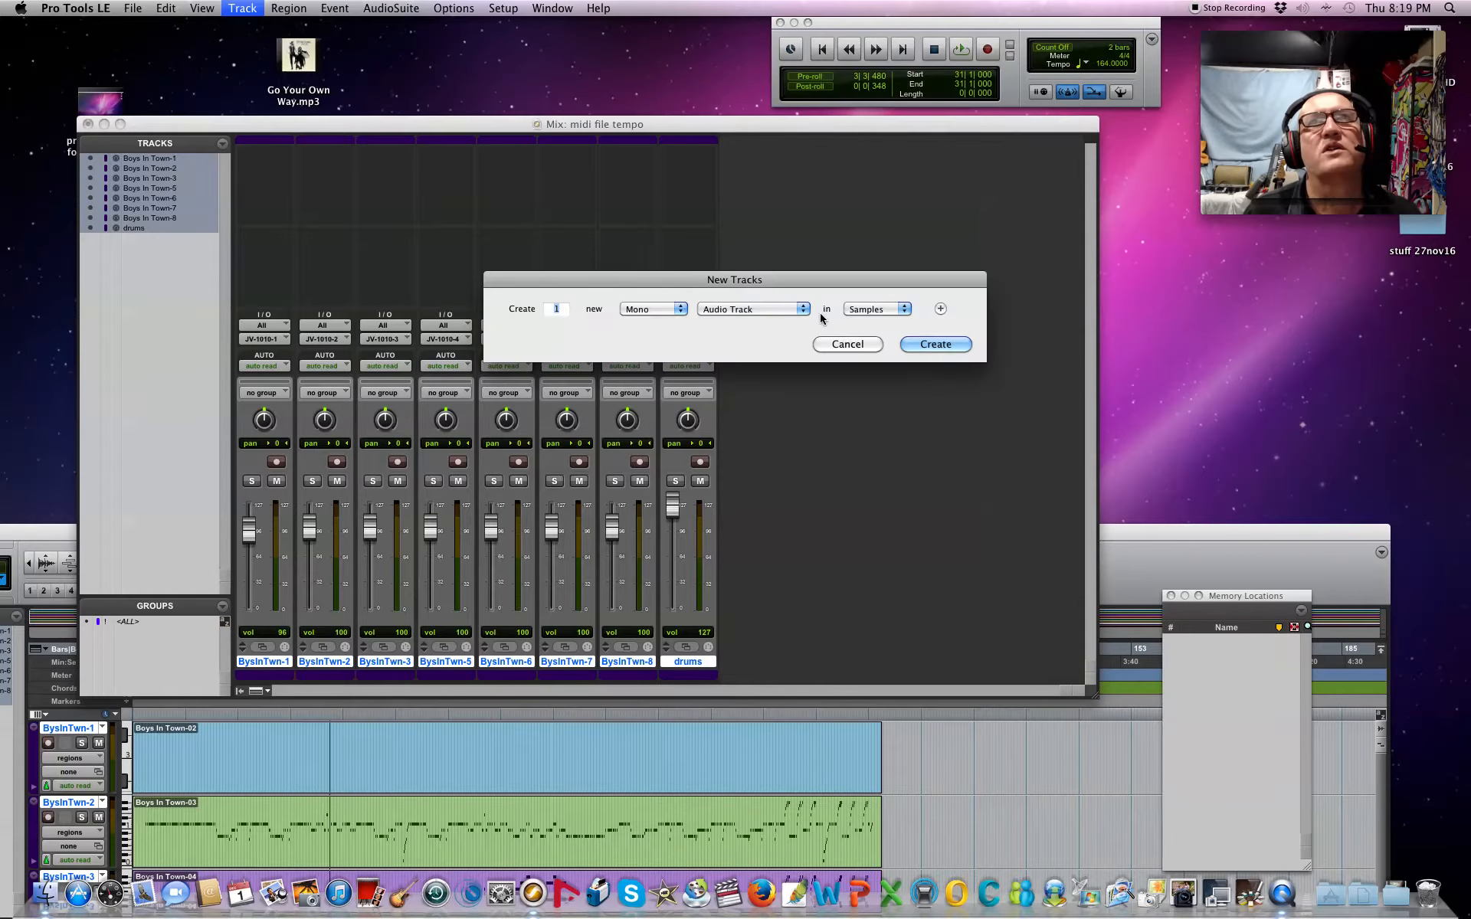
pyautogui.click(802, 310)
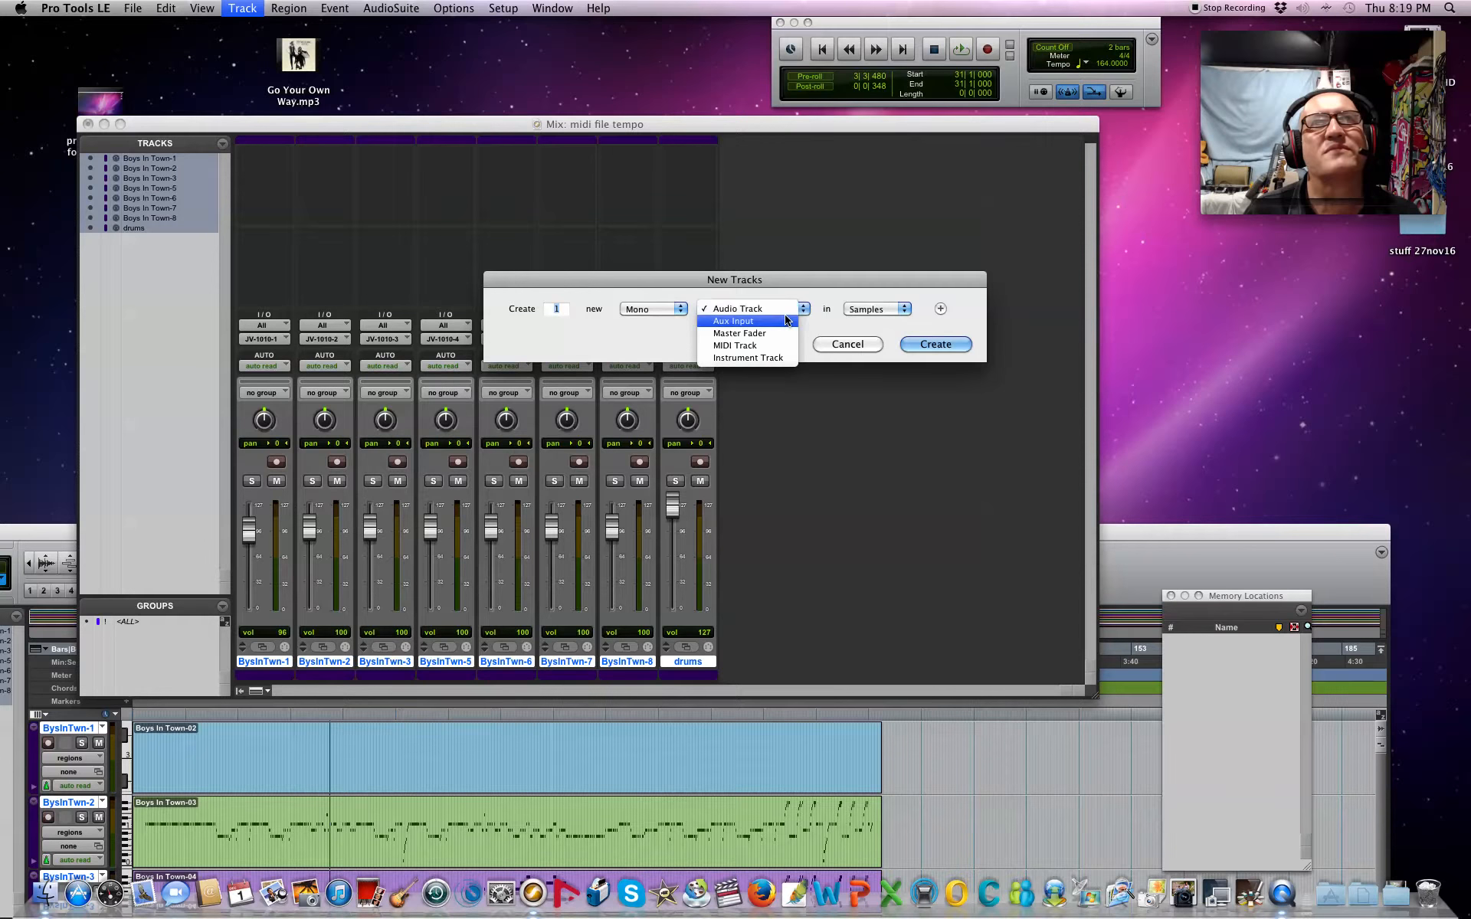
pyautogui.click(733, 321)
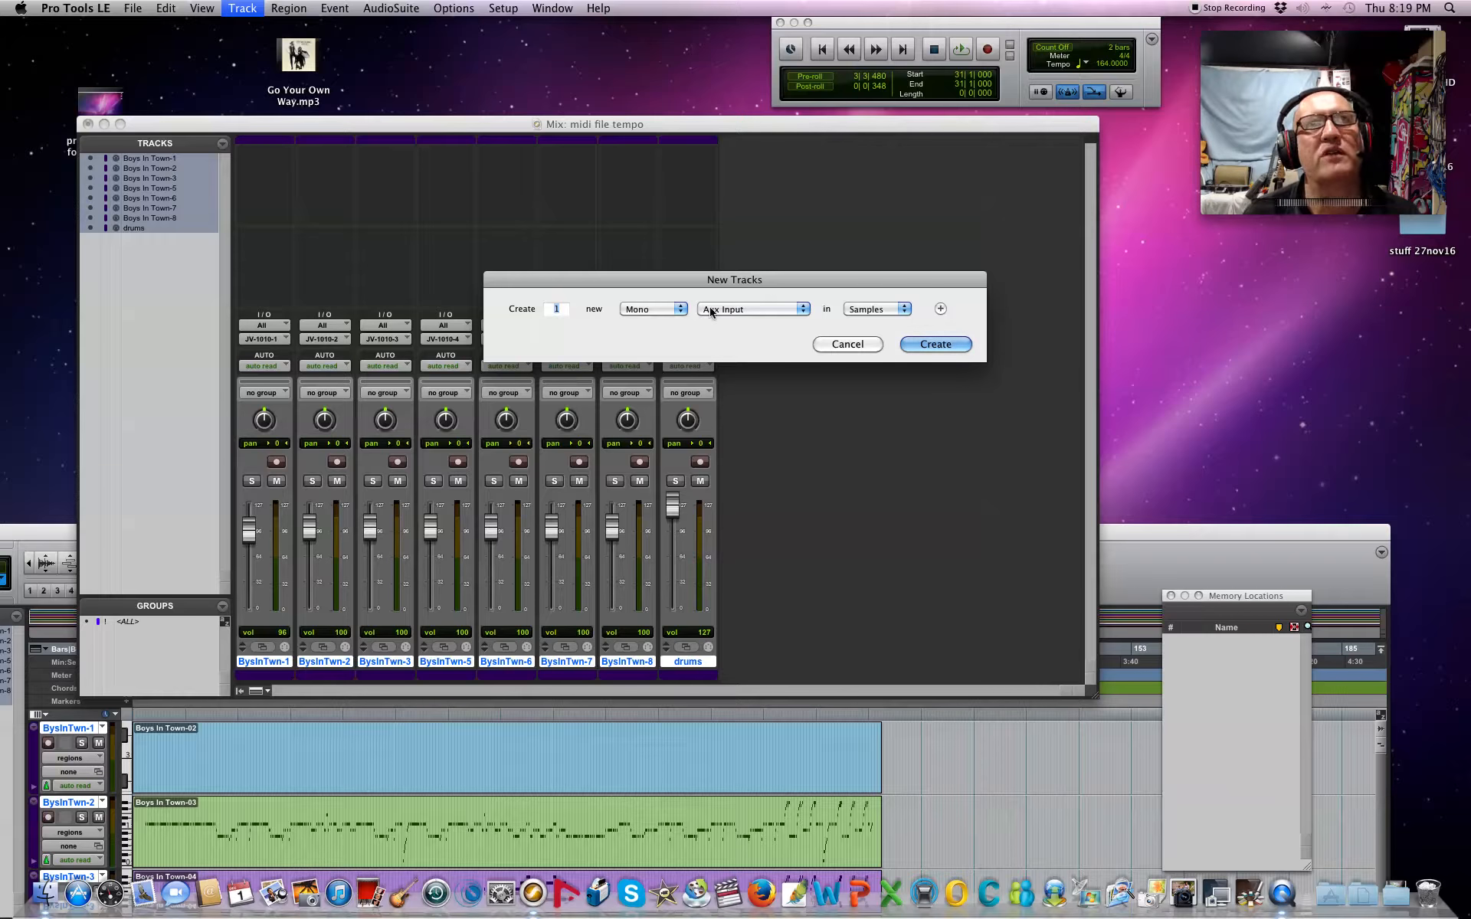
pyautogui.click(683, 310)
pyautogui.click(684, 313)
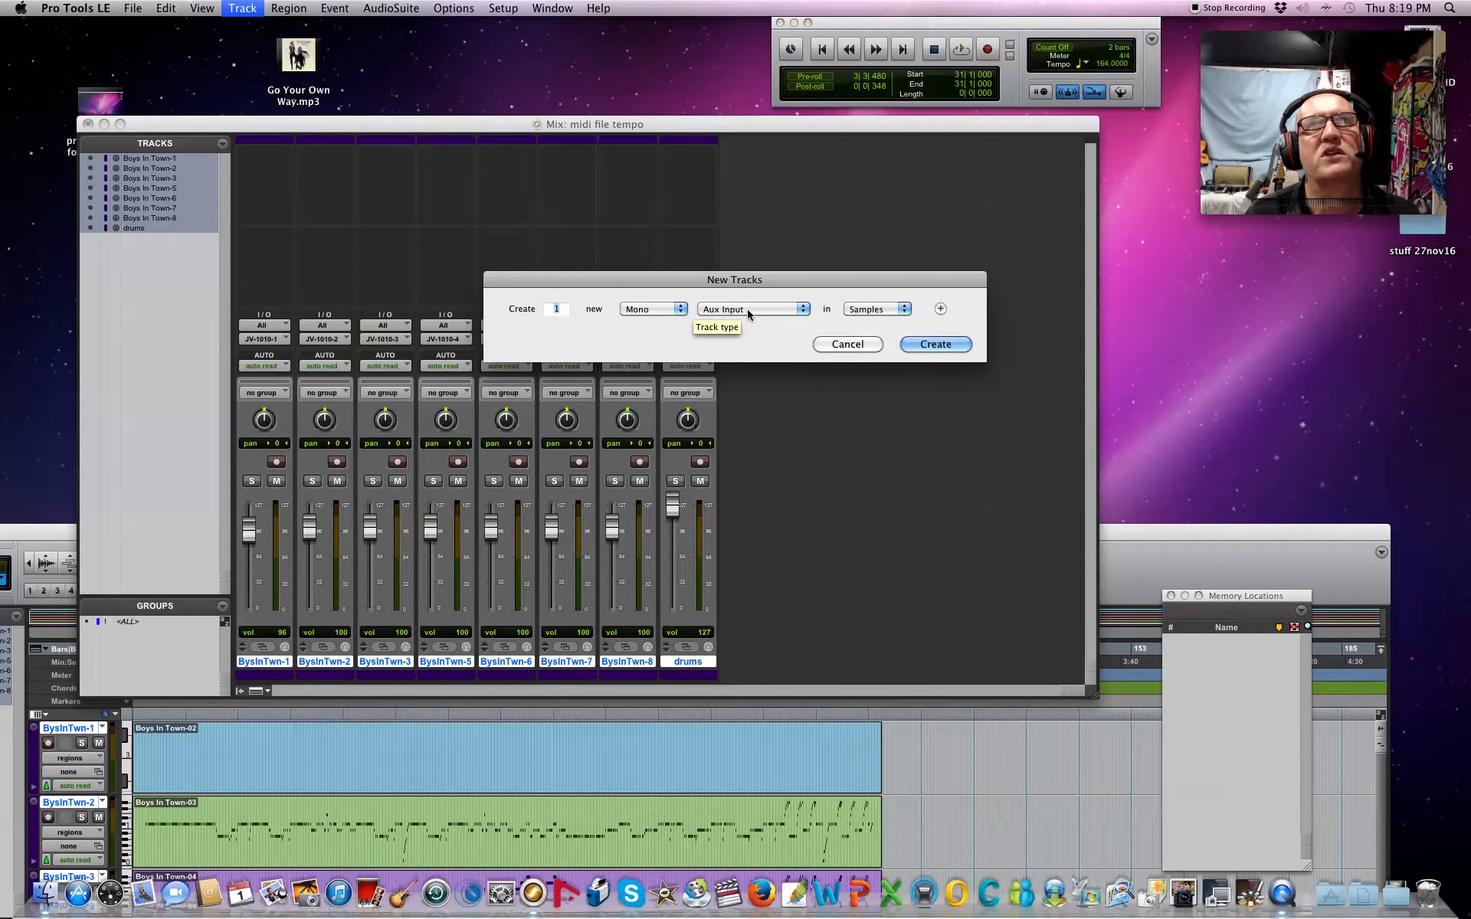
pyautogui.click(938, 345)
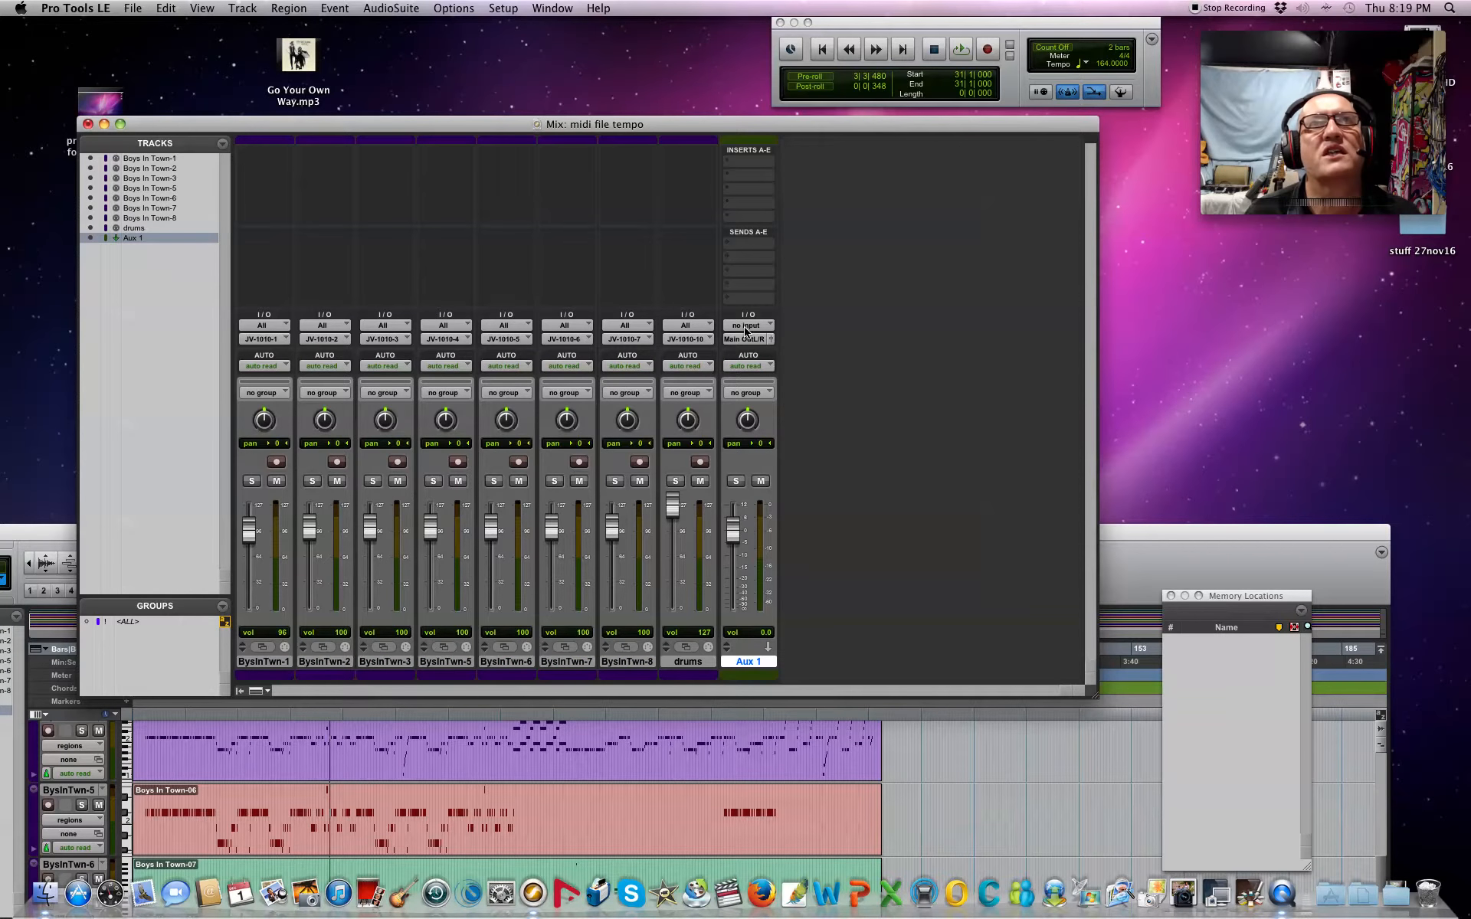
# Set the Aux 1 track's input to the interface's Guitar In (Mono)
pyautogui.click(757, 330)
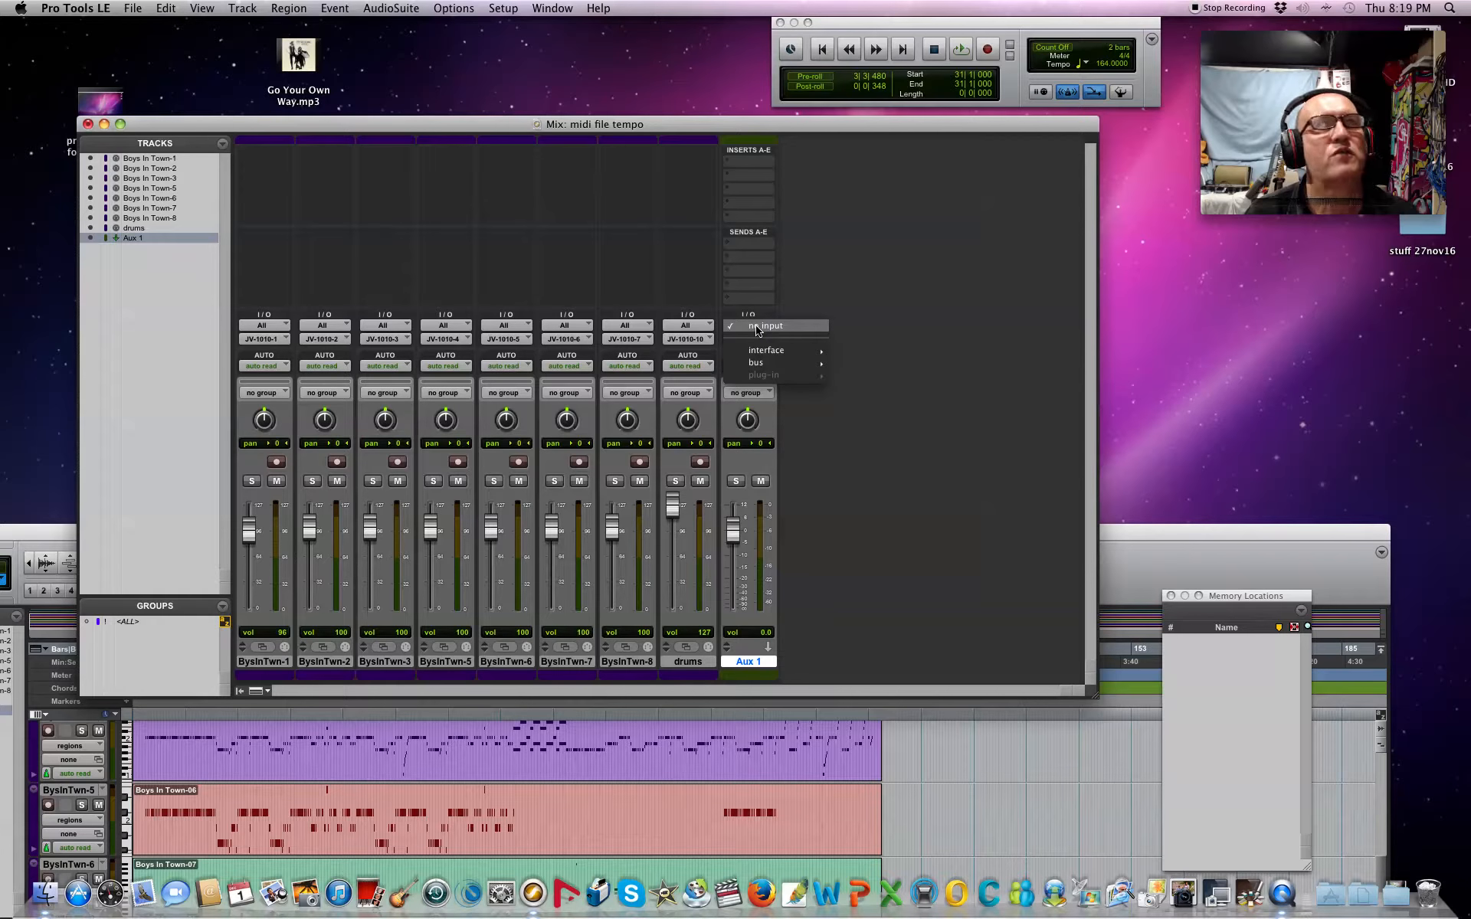
pyautogui.moveTo(762, 354)
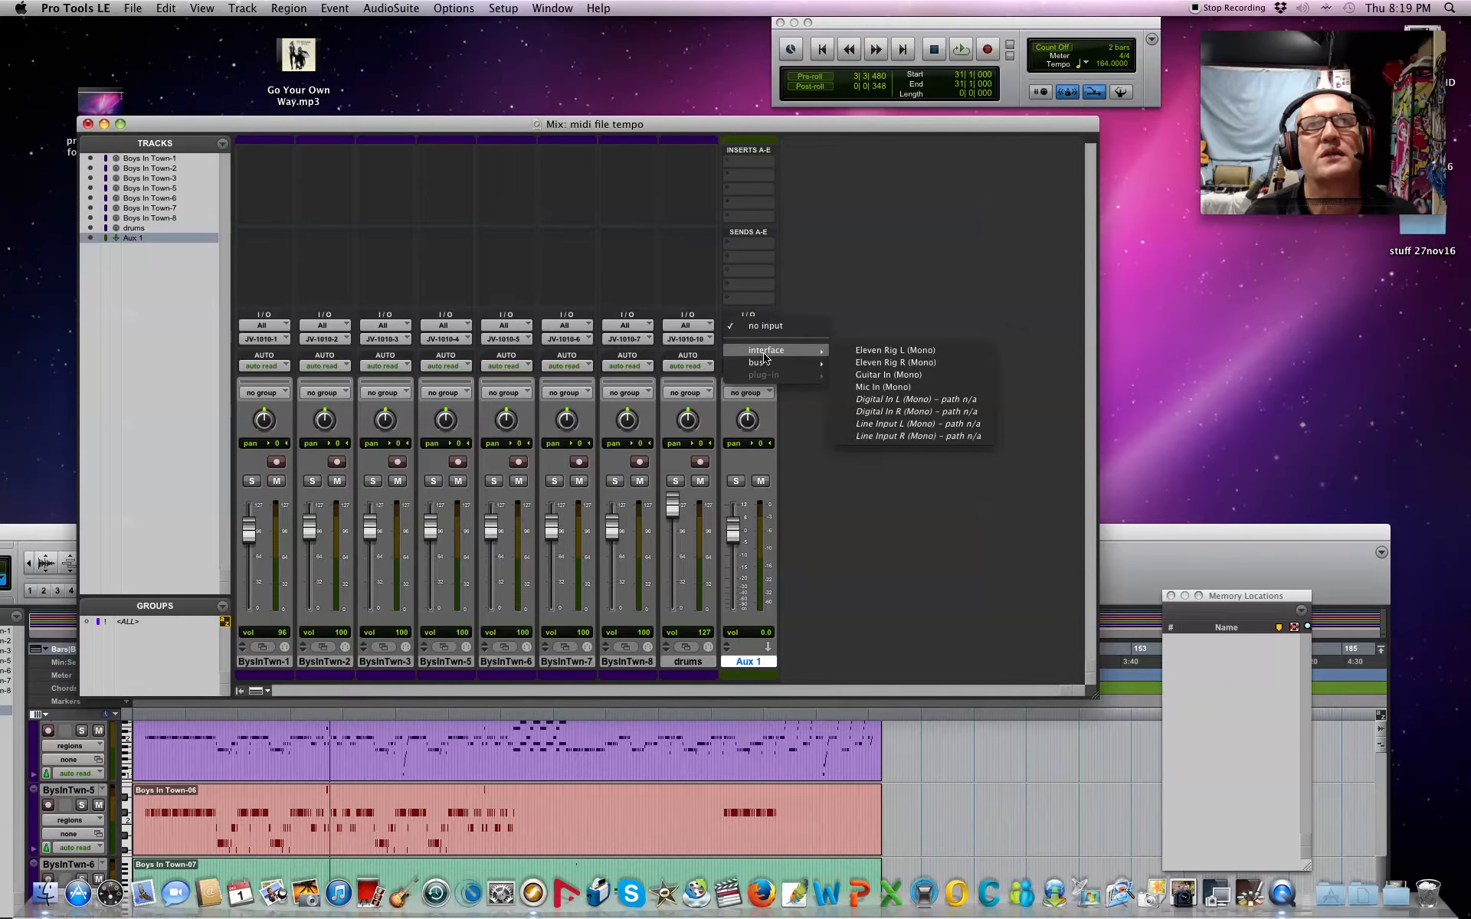
pyautogui.click(886, 375)
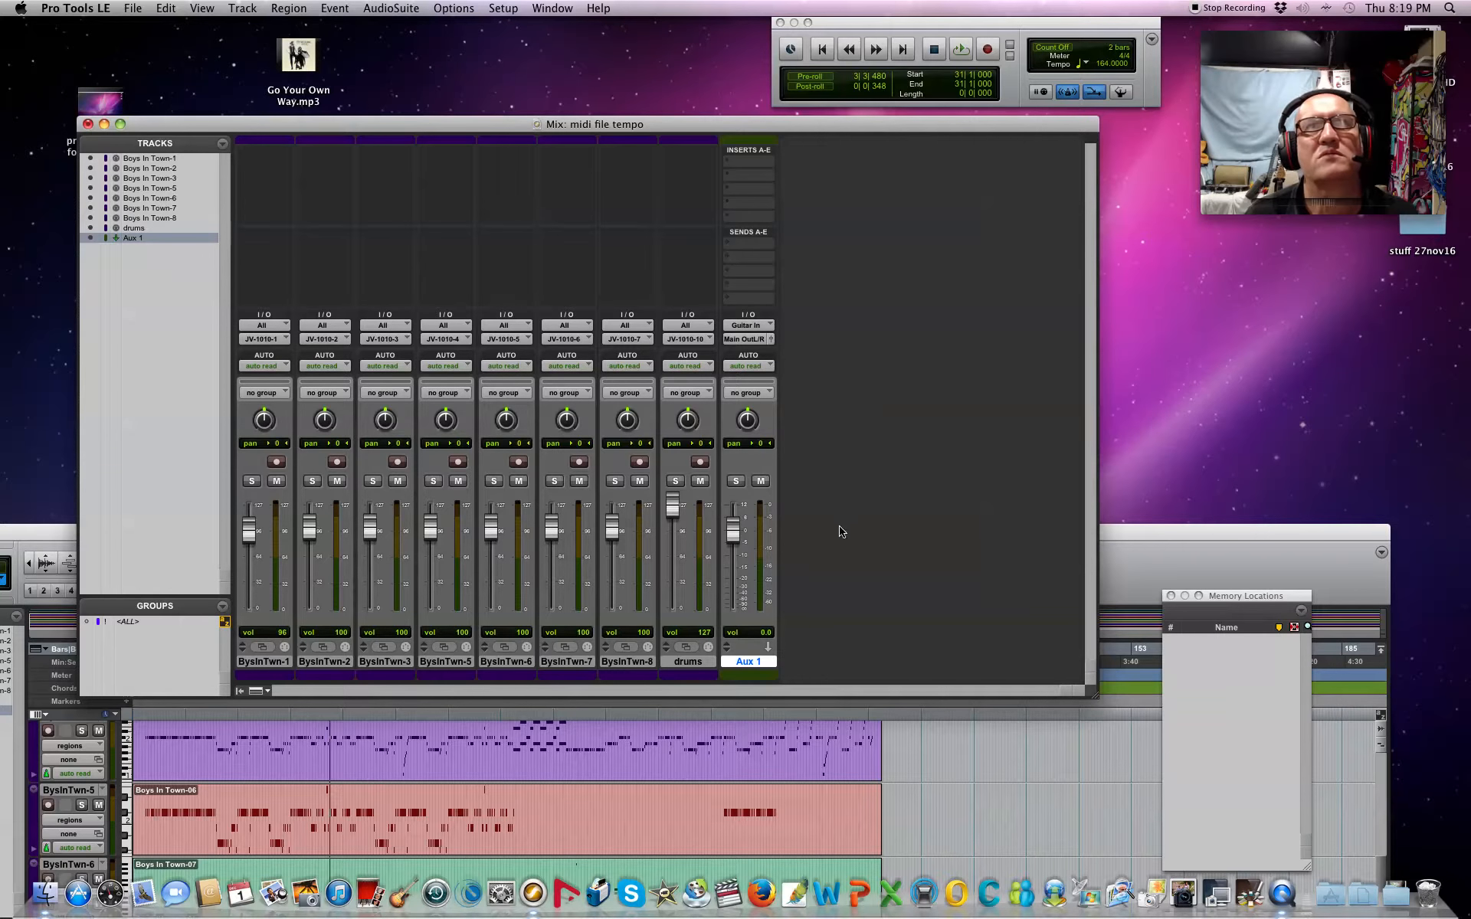
# Lower the Aux 1 track's volume to about -0.6 dB during playback and clear its clip indicator
pyautogui.press('space')
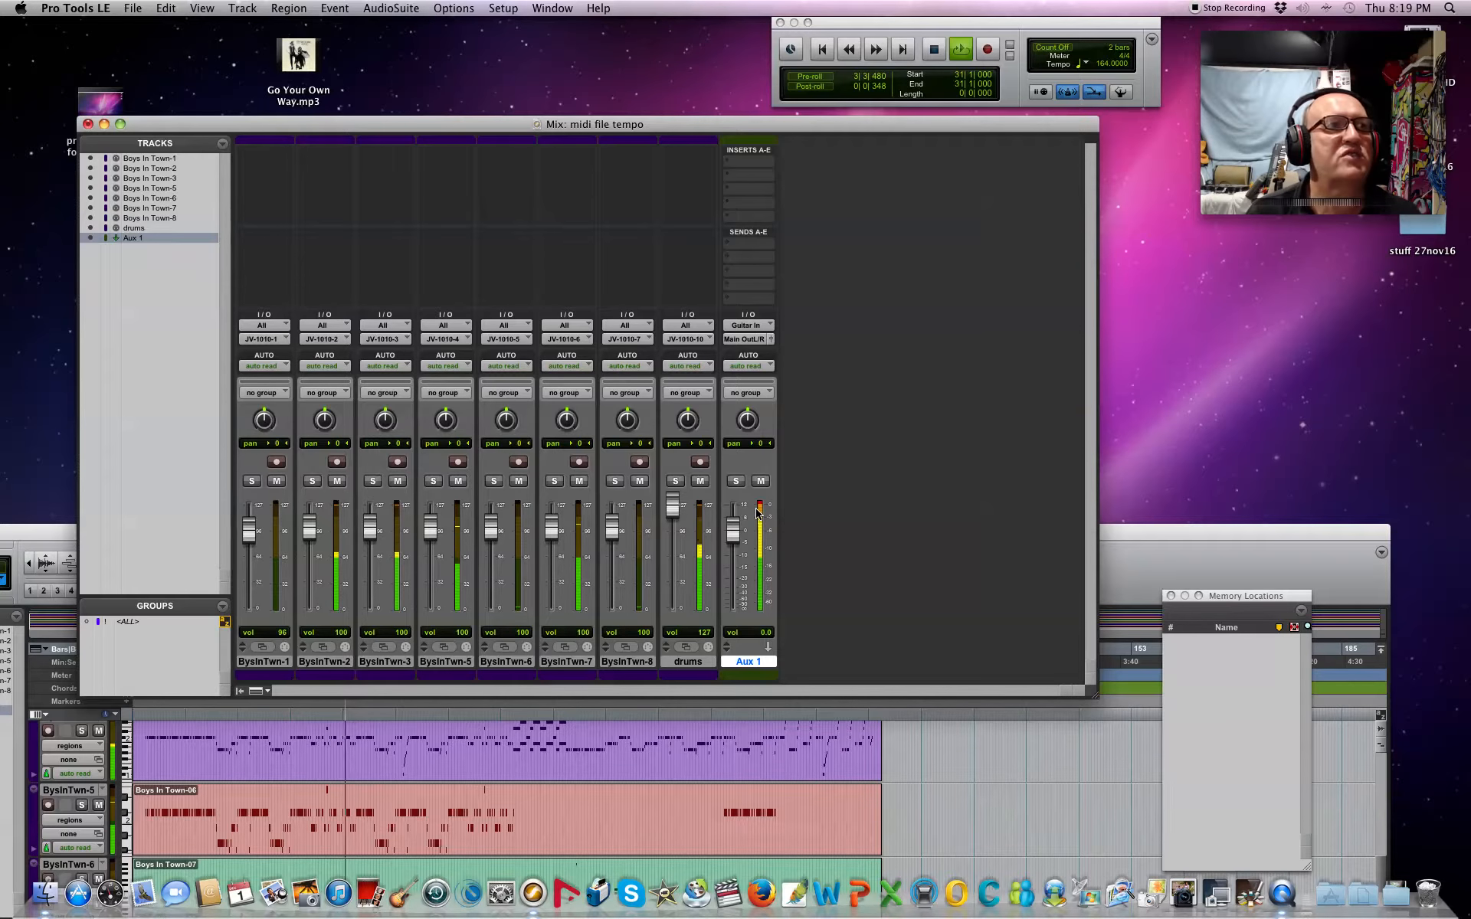
pyautogui.press('space')
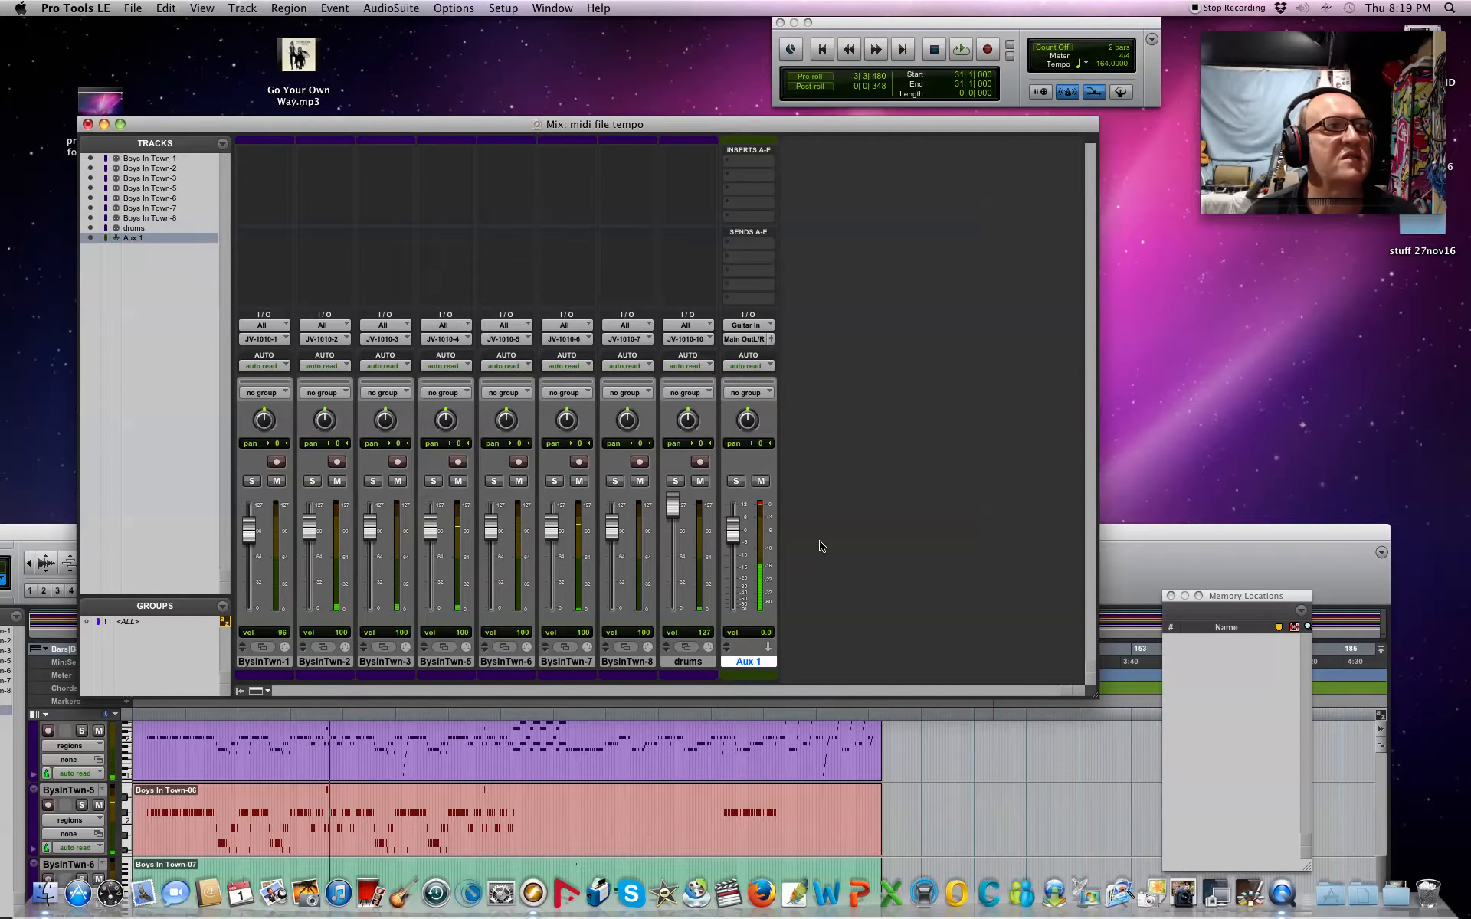
pyautogui.press('space')
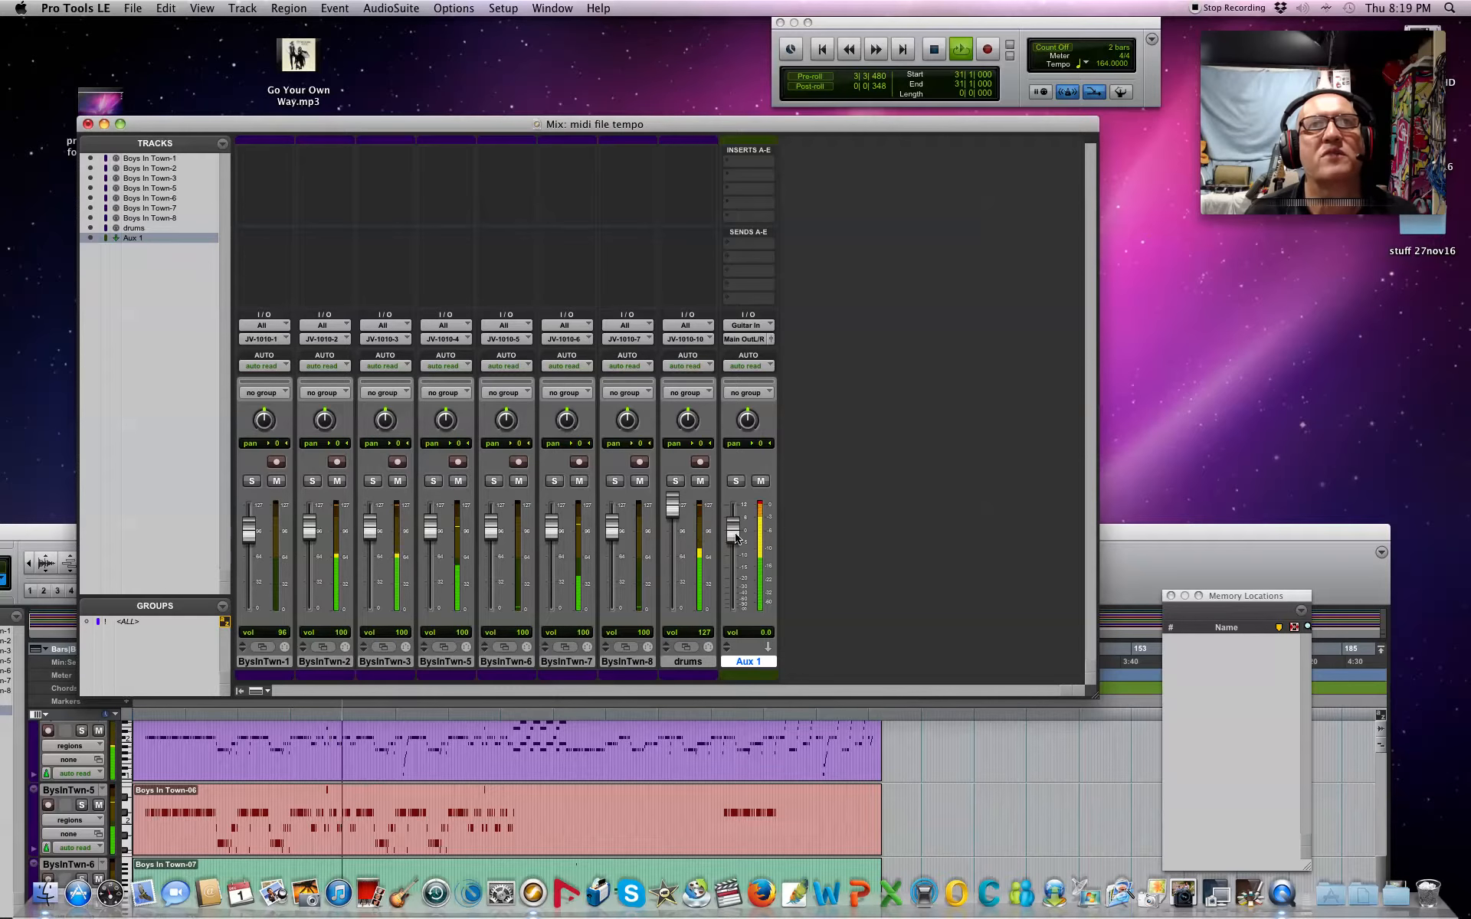
pyautogui.moveTo(734, 530)
pyautogui.mouseDown()
pyautogui.moveTo(737, 602)
pyautogui.moveTo(730, 541)
pyautogui.mouseUp()
pyautogui.press('space')
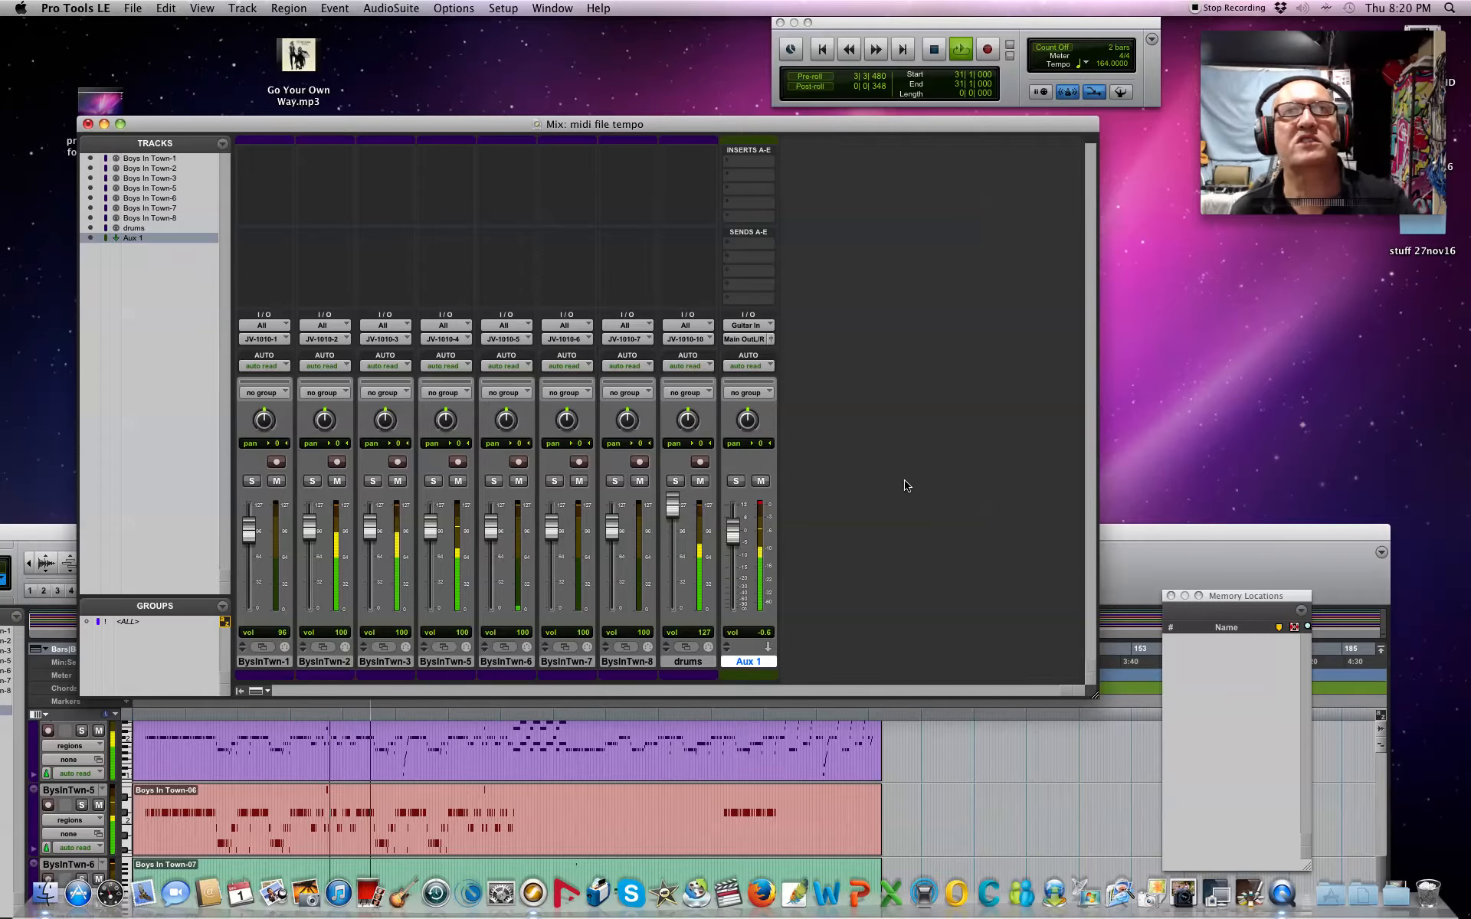
pyautogui.click(759, 506)
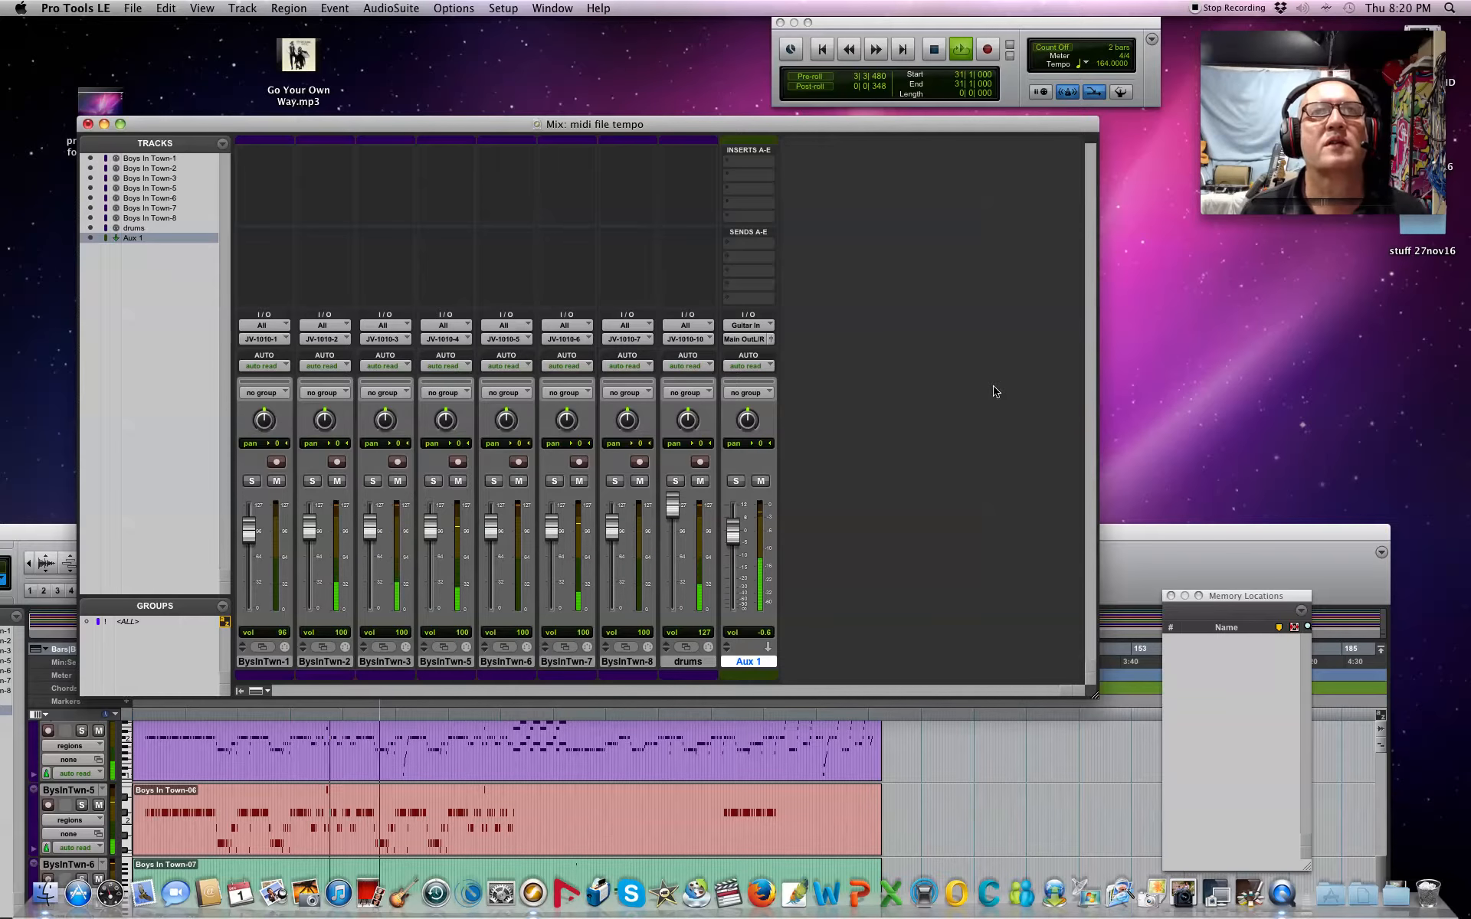
pyautogui.press('space')
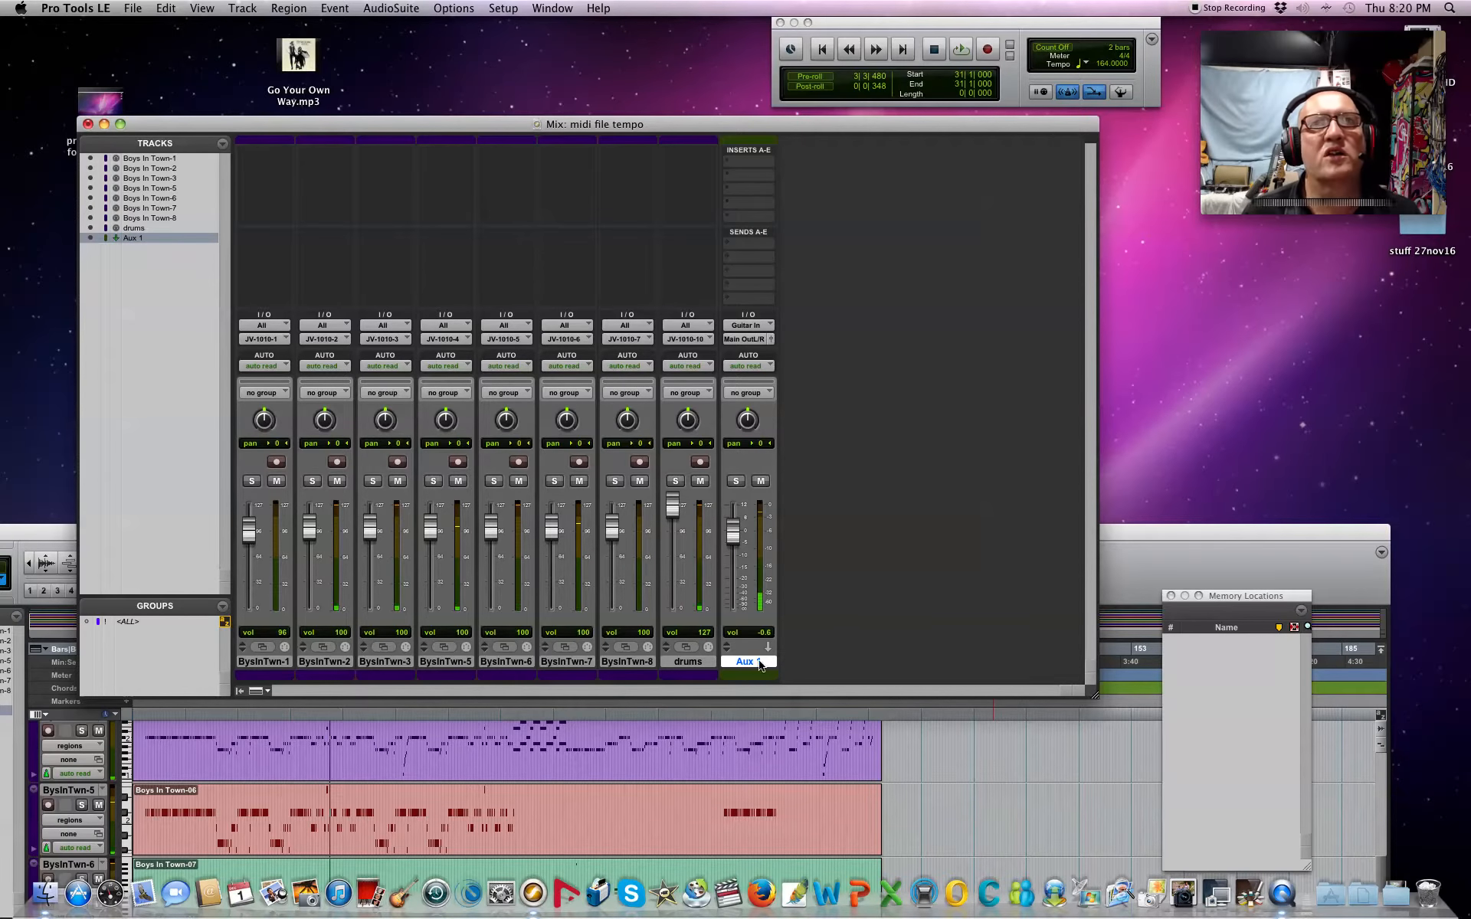
# Rename the Aux 1 track as allmidi
pyautogui.doubleClick(750, 662)
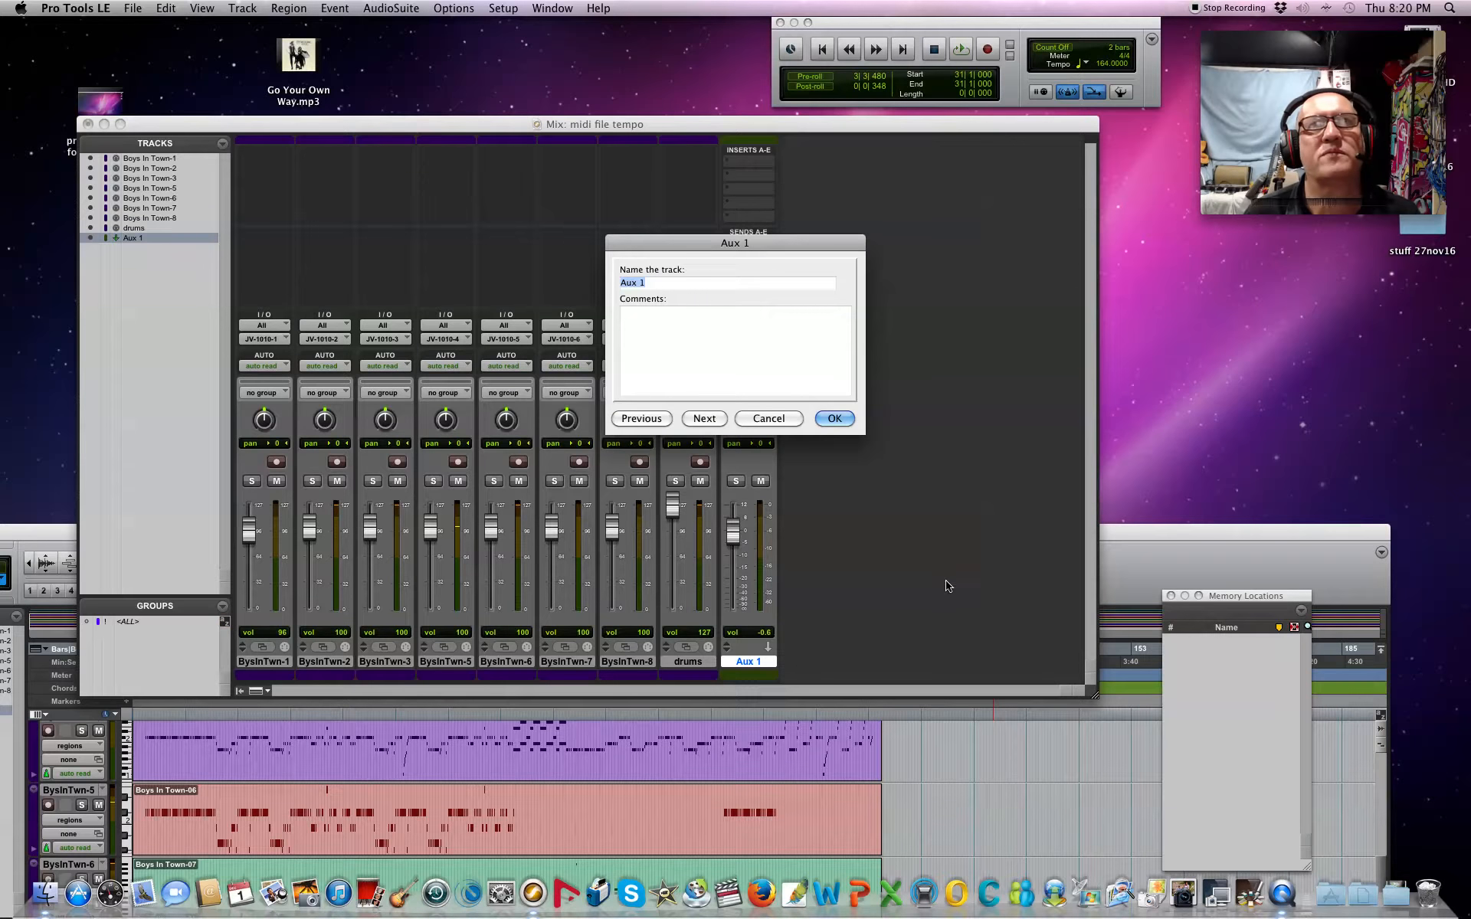
pyautogui.write('allmidi')
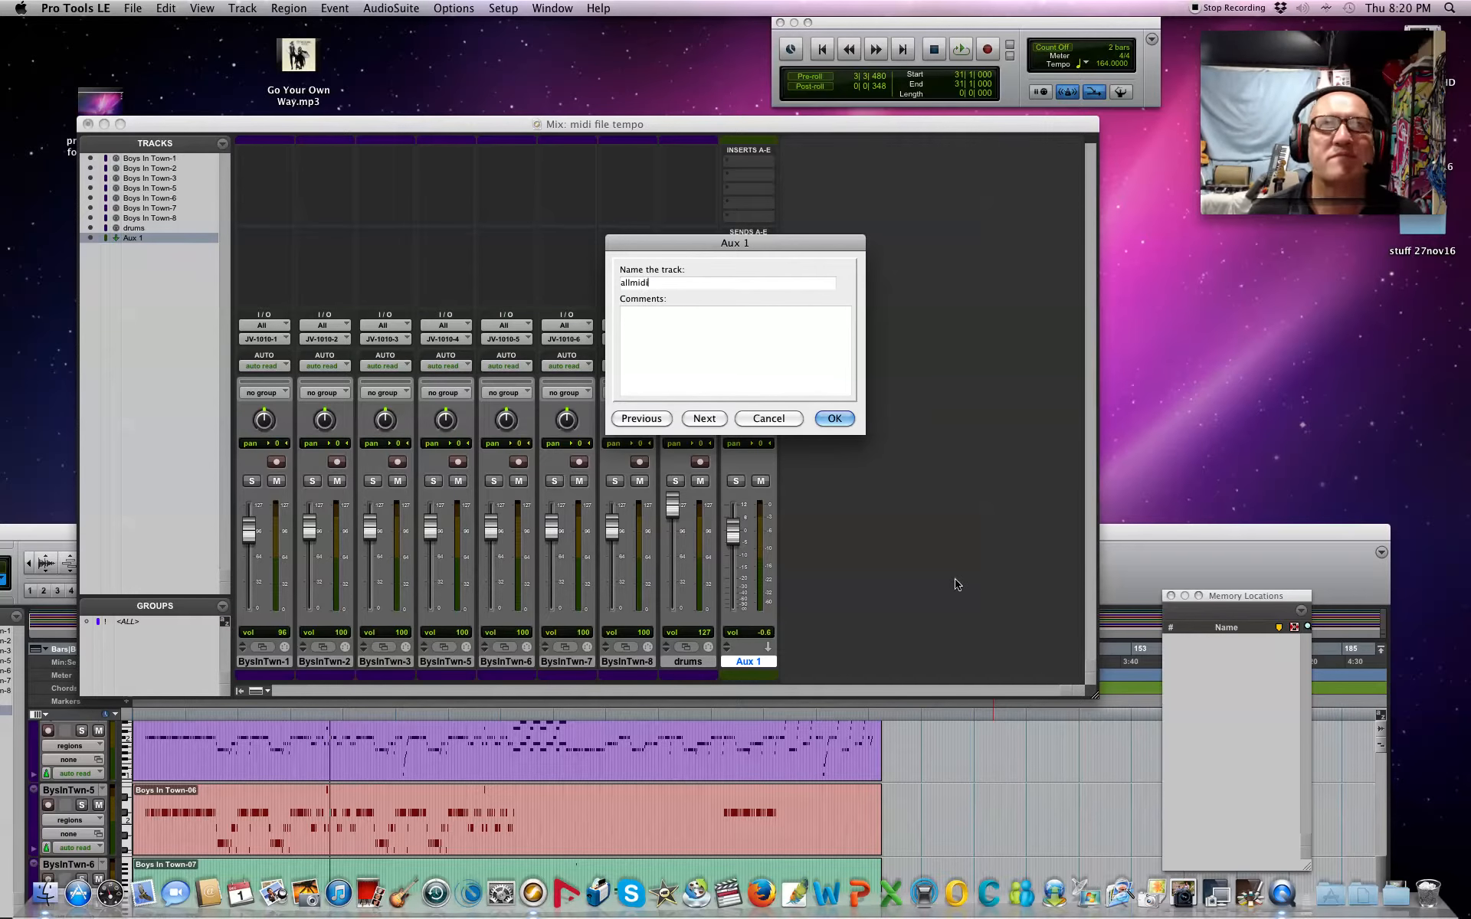
pyautogui.click(835, 419)
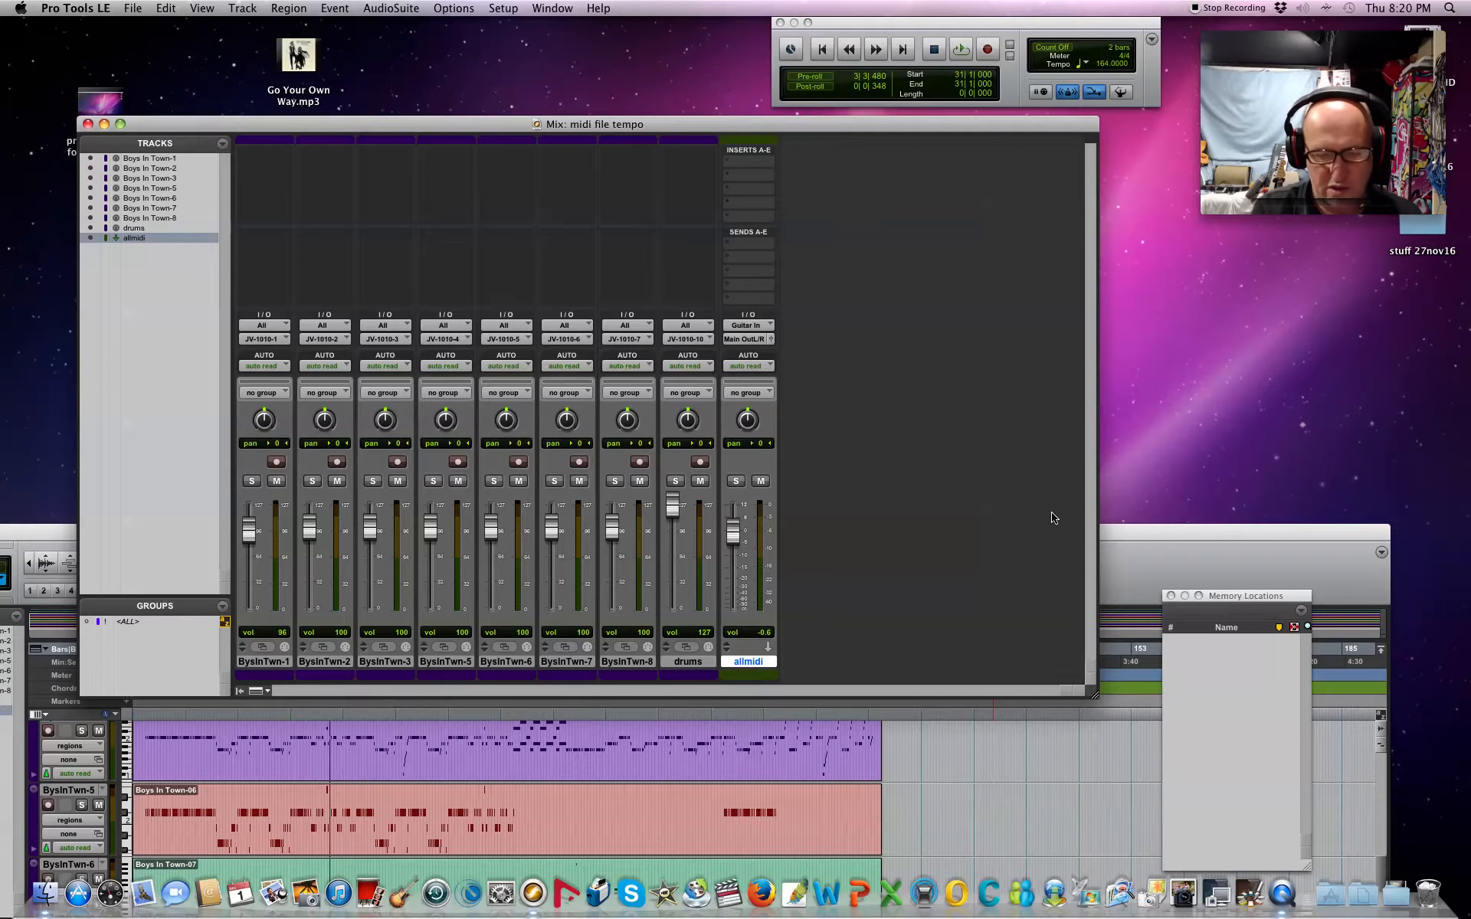
# Create one new stereo Master Fader track
pyautogui.click(234, 7)
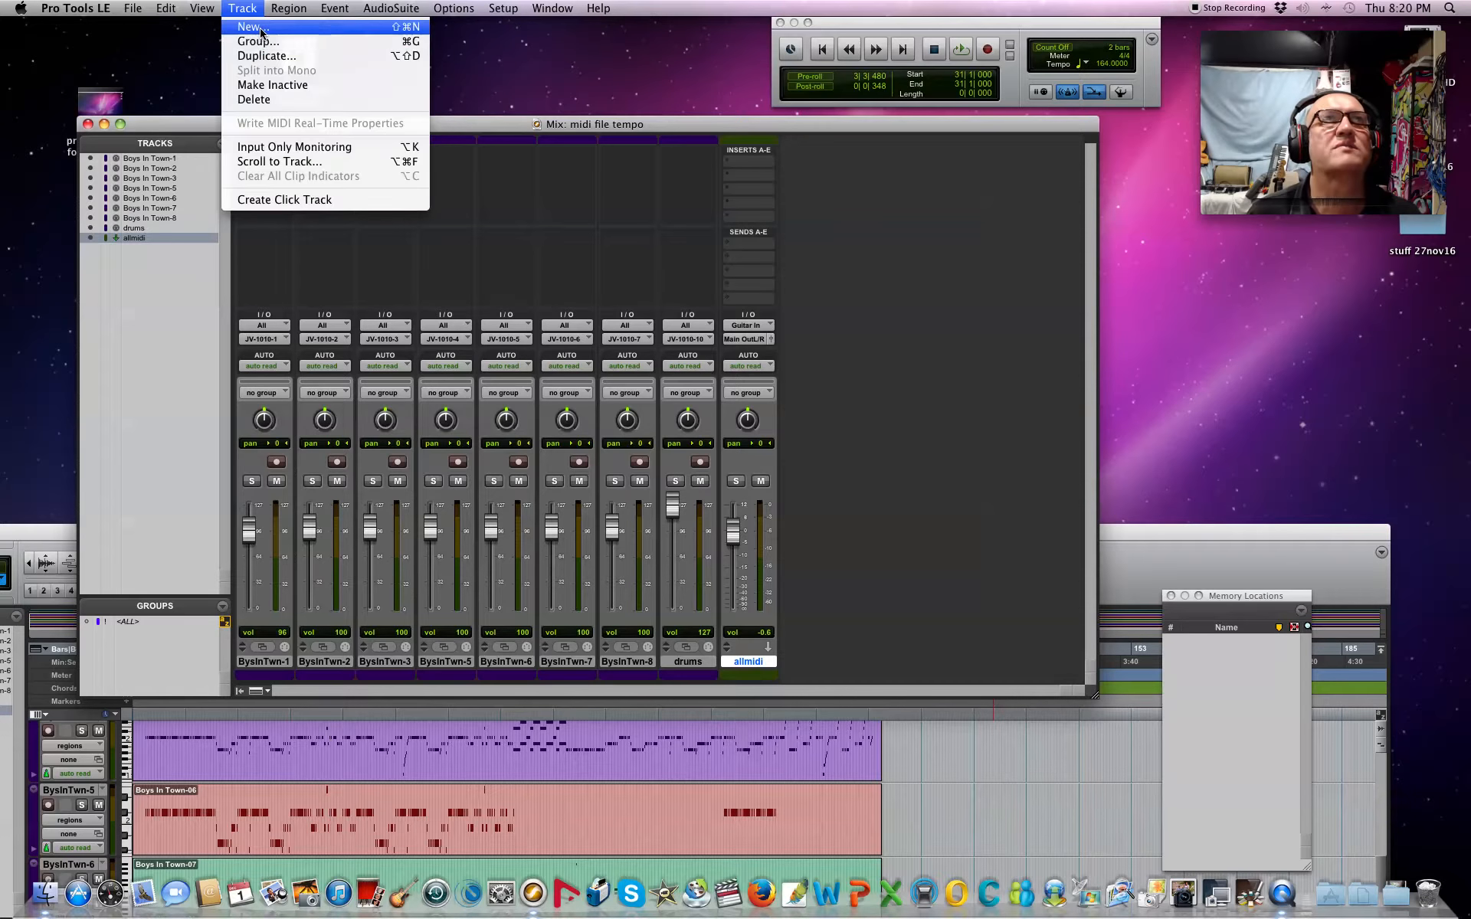
pyautogui.click(260, 31)
pyautogui.click(797, 309)
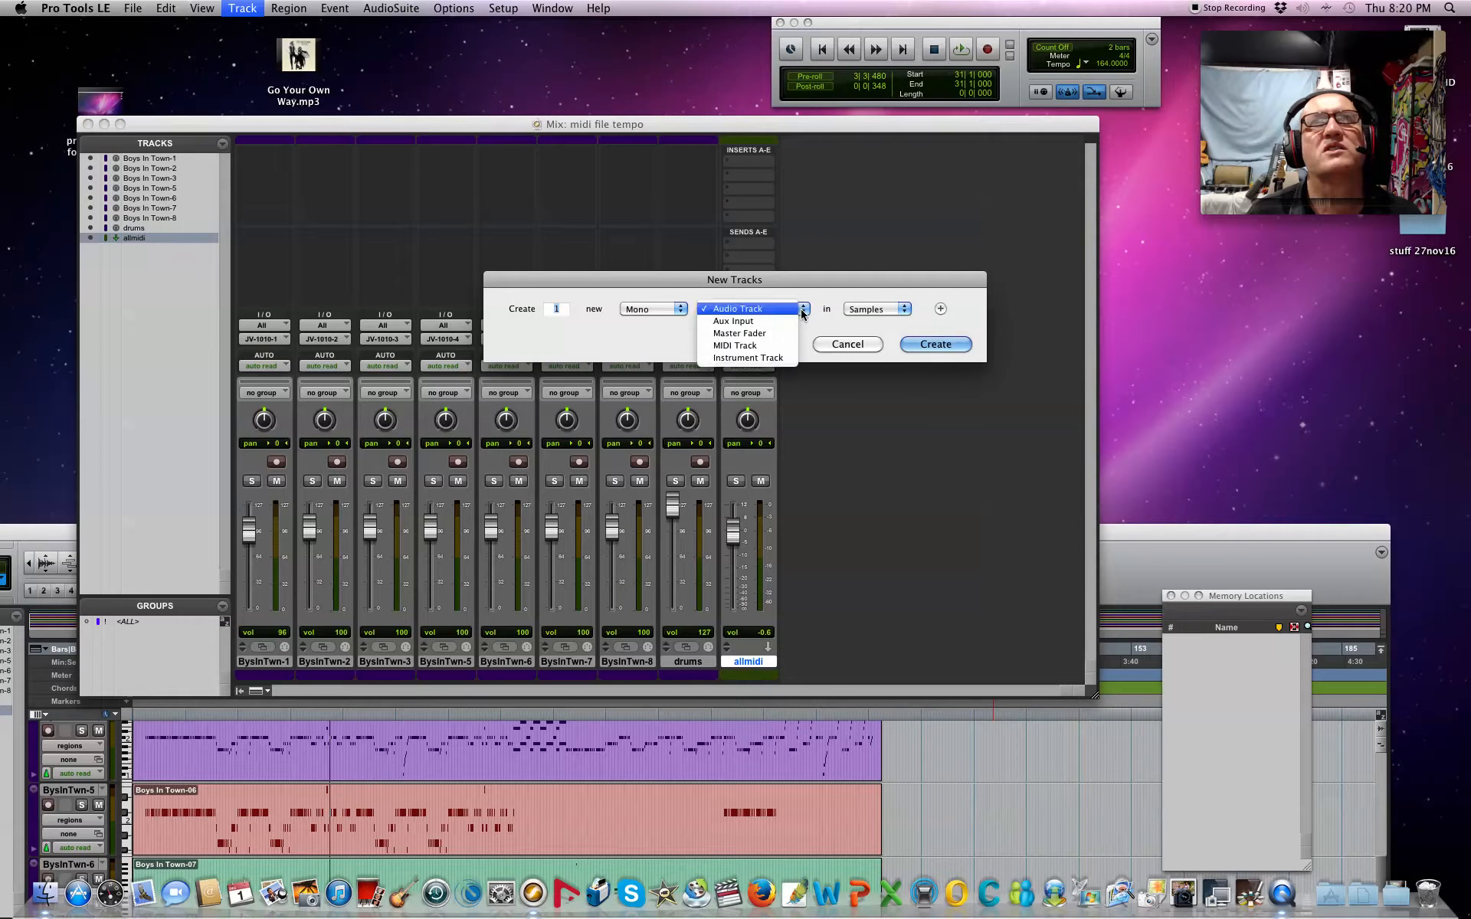
pyautogui.click(780, 335)
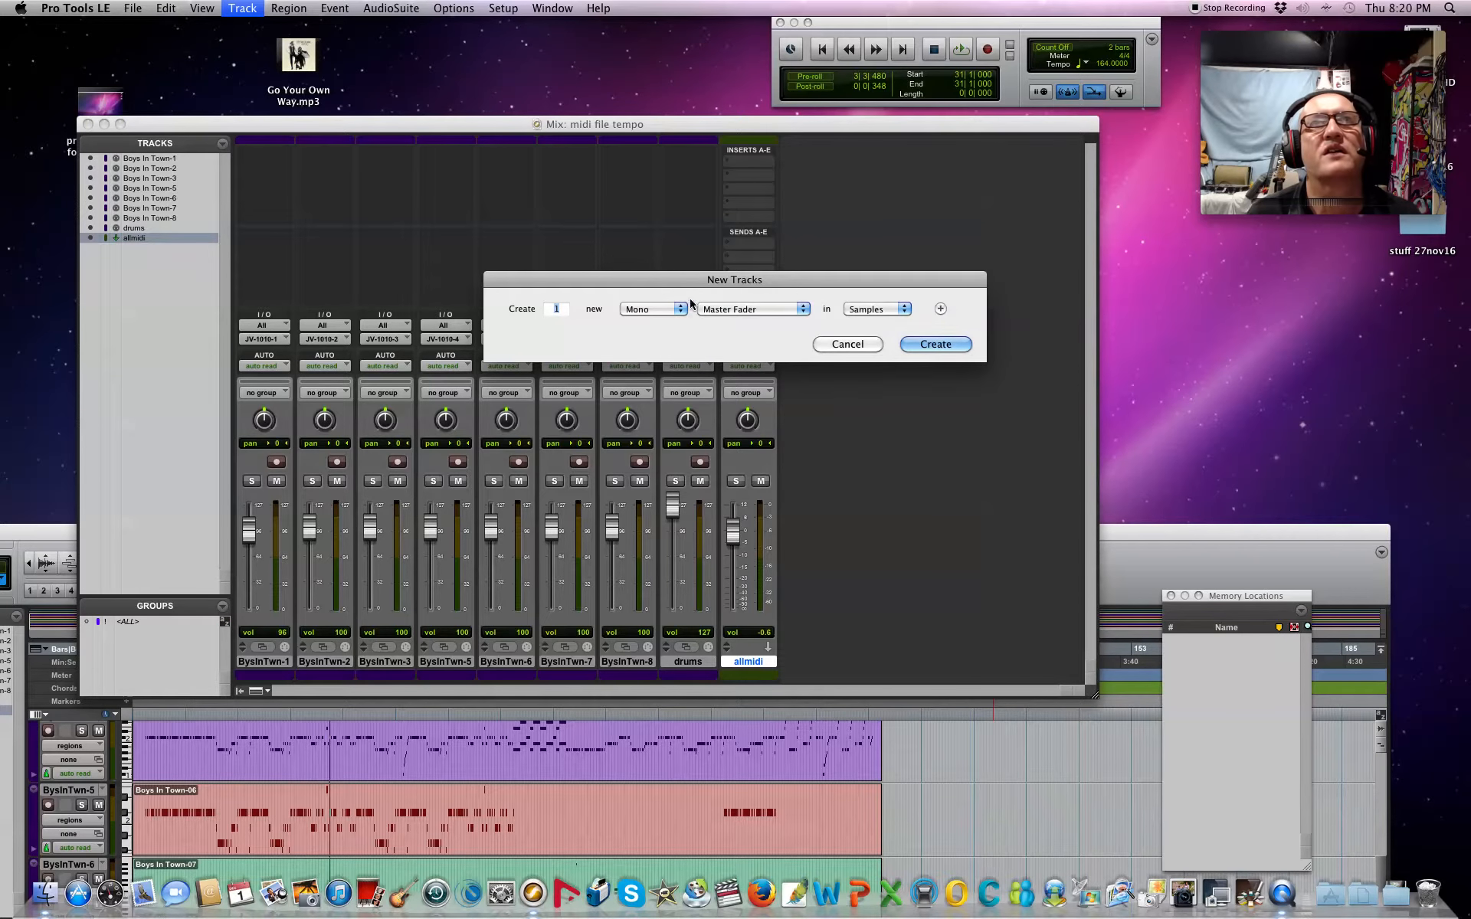
pyautogui.click(673, 309)
pyautogui.click(649, 322)
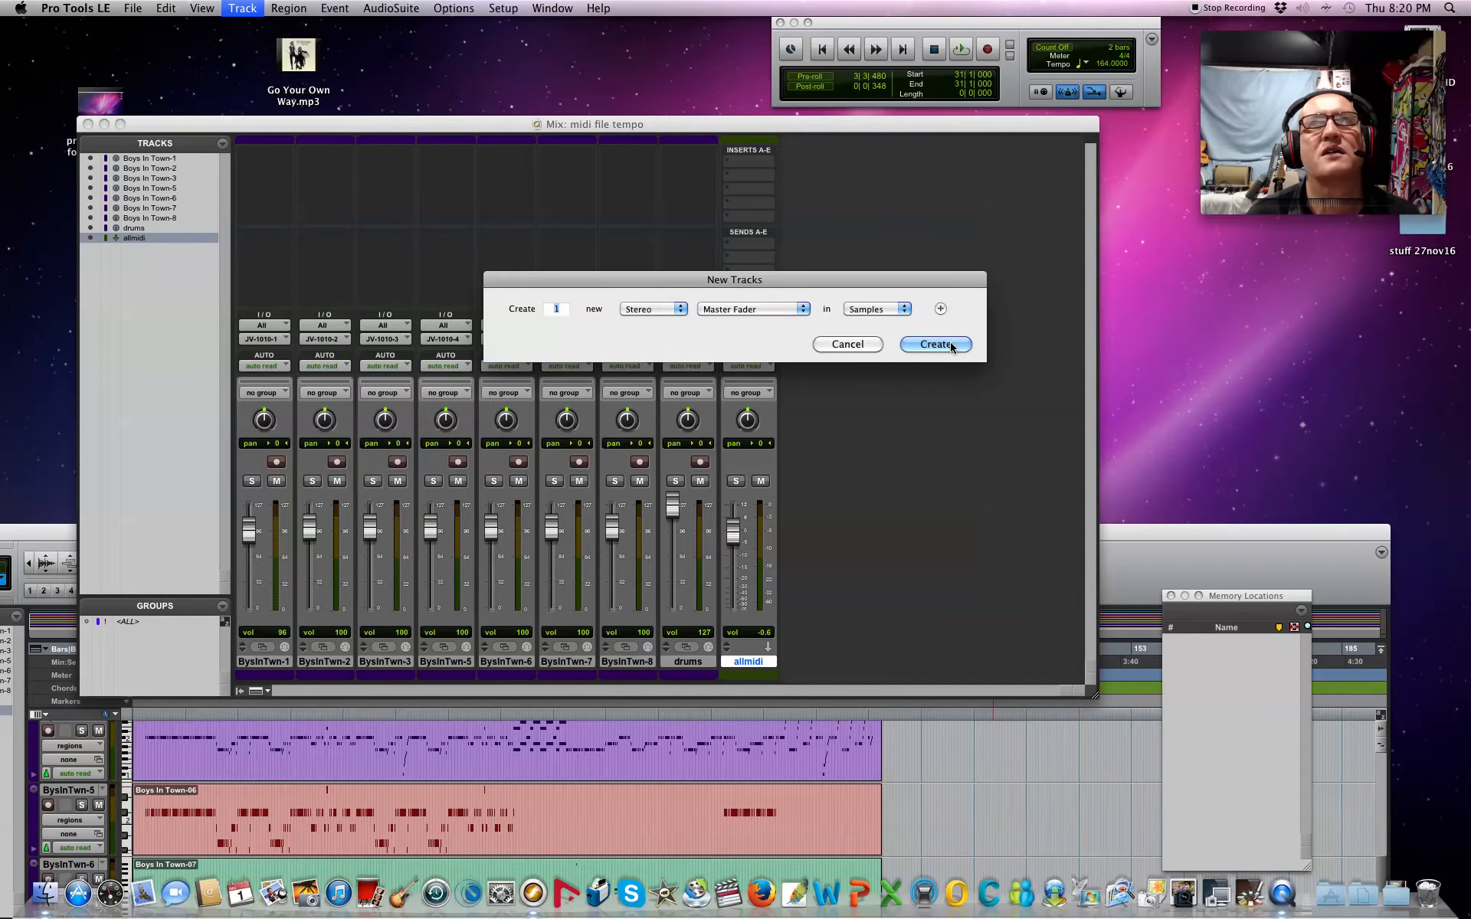
pyautogui.click(947, 344)
# Lower the Master 1 fader slightly during playback, return it to 0.0 dB, and stop playback
pyautogui.press('space')
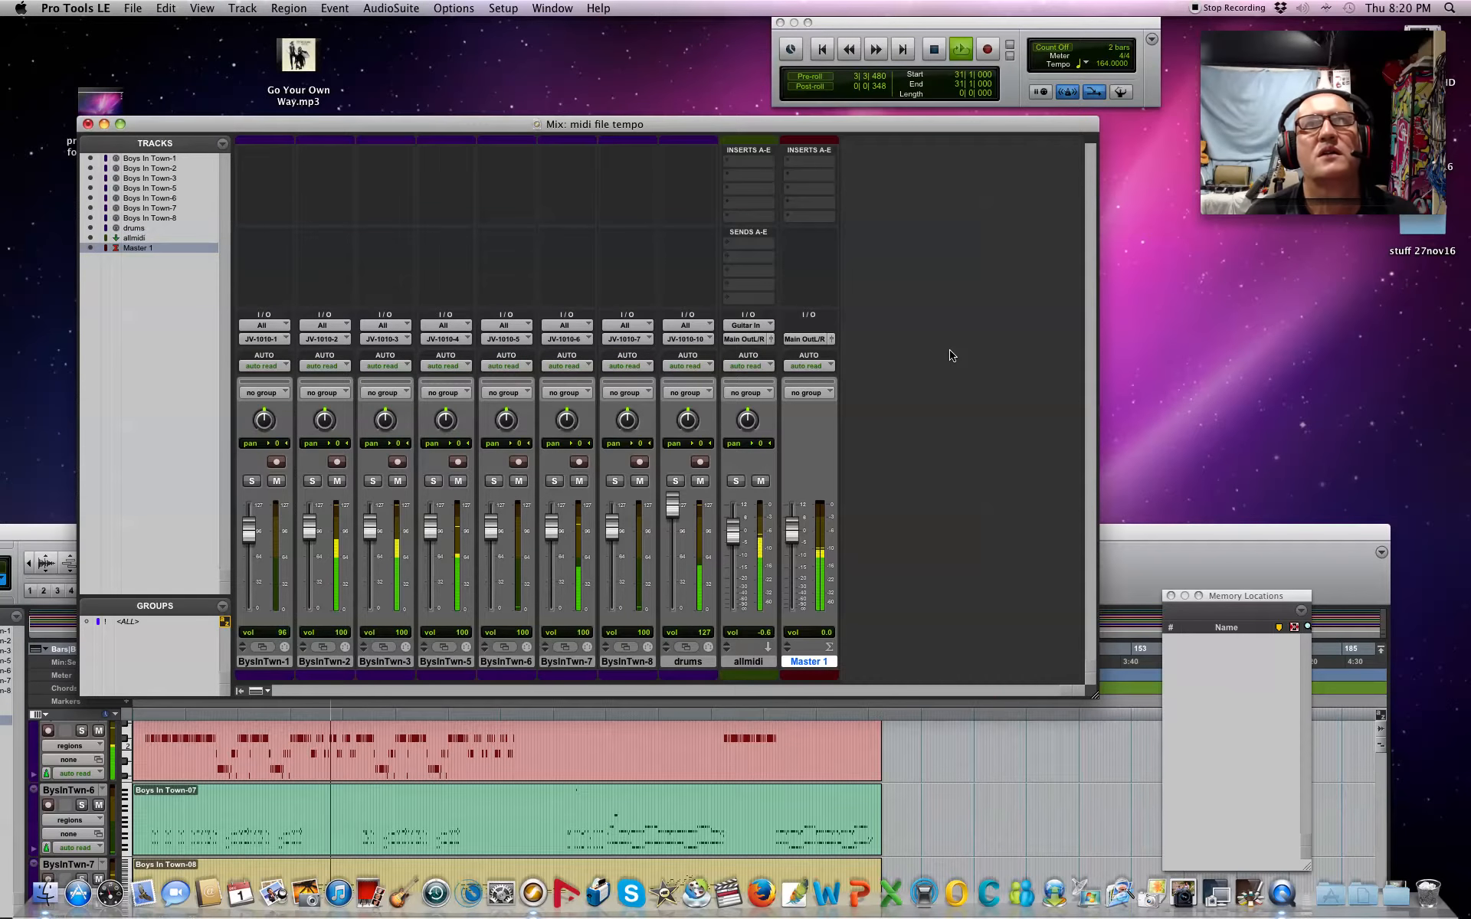
pyautogui.moveTo(793, 534)
pyautogui.mouseDown()
pyautogui.moveTo(787, 627)
pyautogui.moveTo(794, 544)
pyautogui.mouseUp()
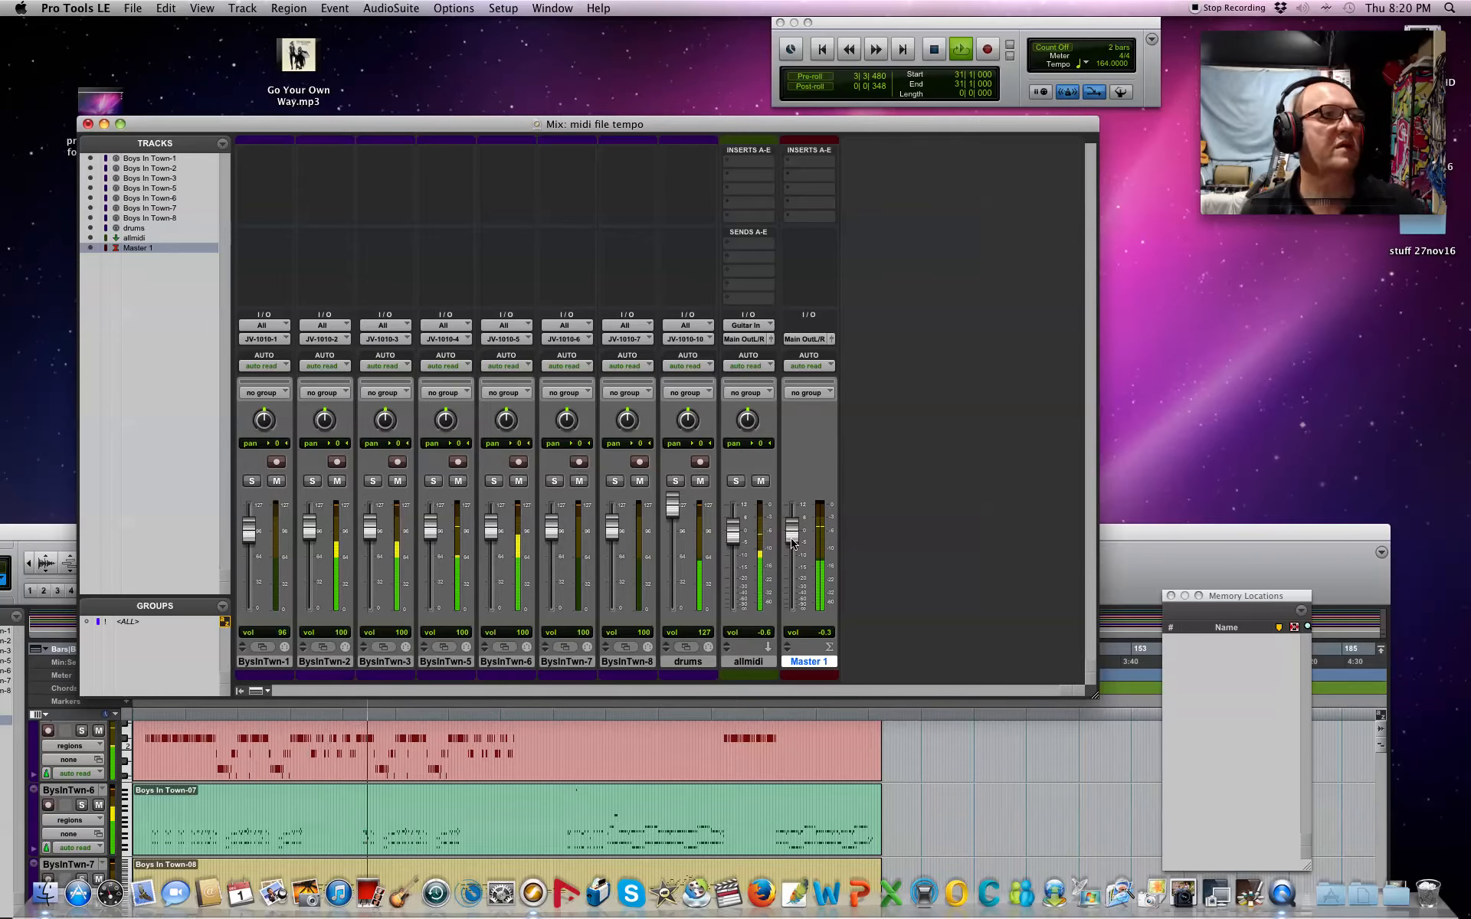
pyautogui.moveTo(794, 543)
pyautogui.mouseDown()
pyautogui.moveTo(814, 763)
pyautogui.moveTo(814, 543)
pyautogui.mouseUp()
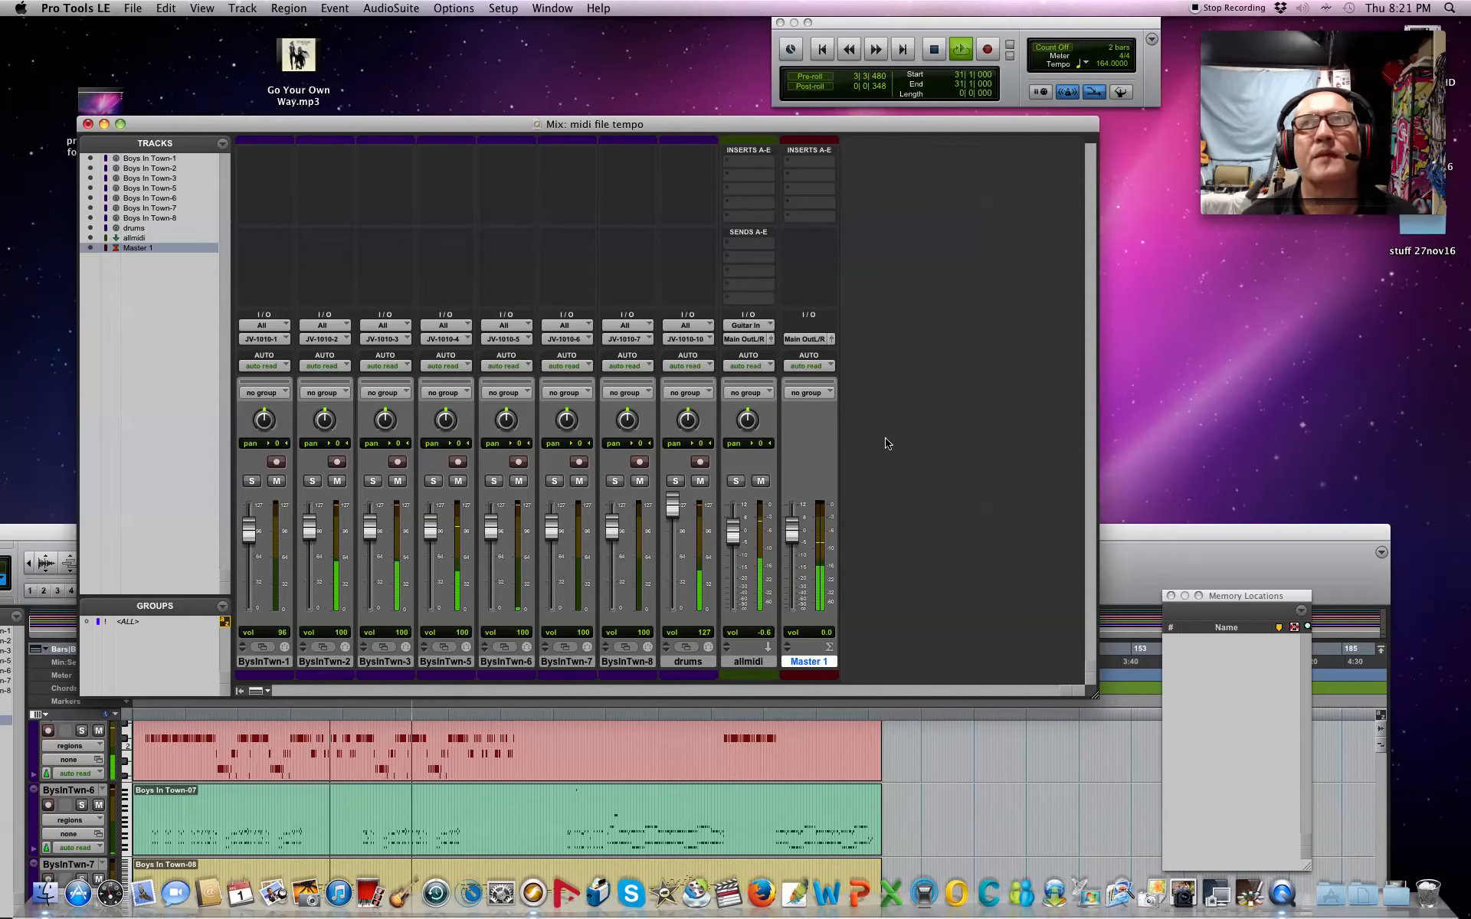
pyautogui.press('space')
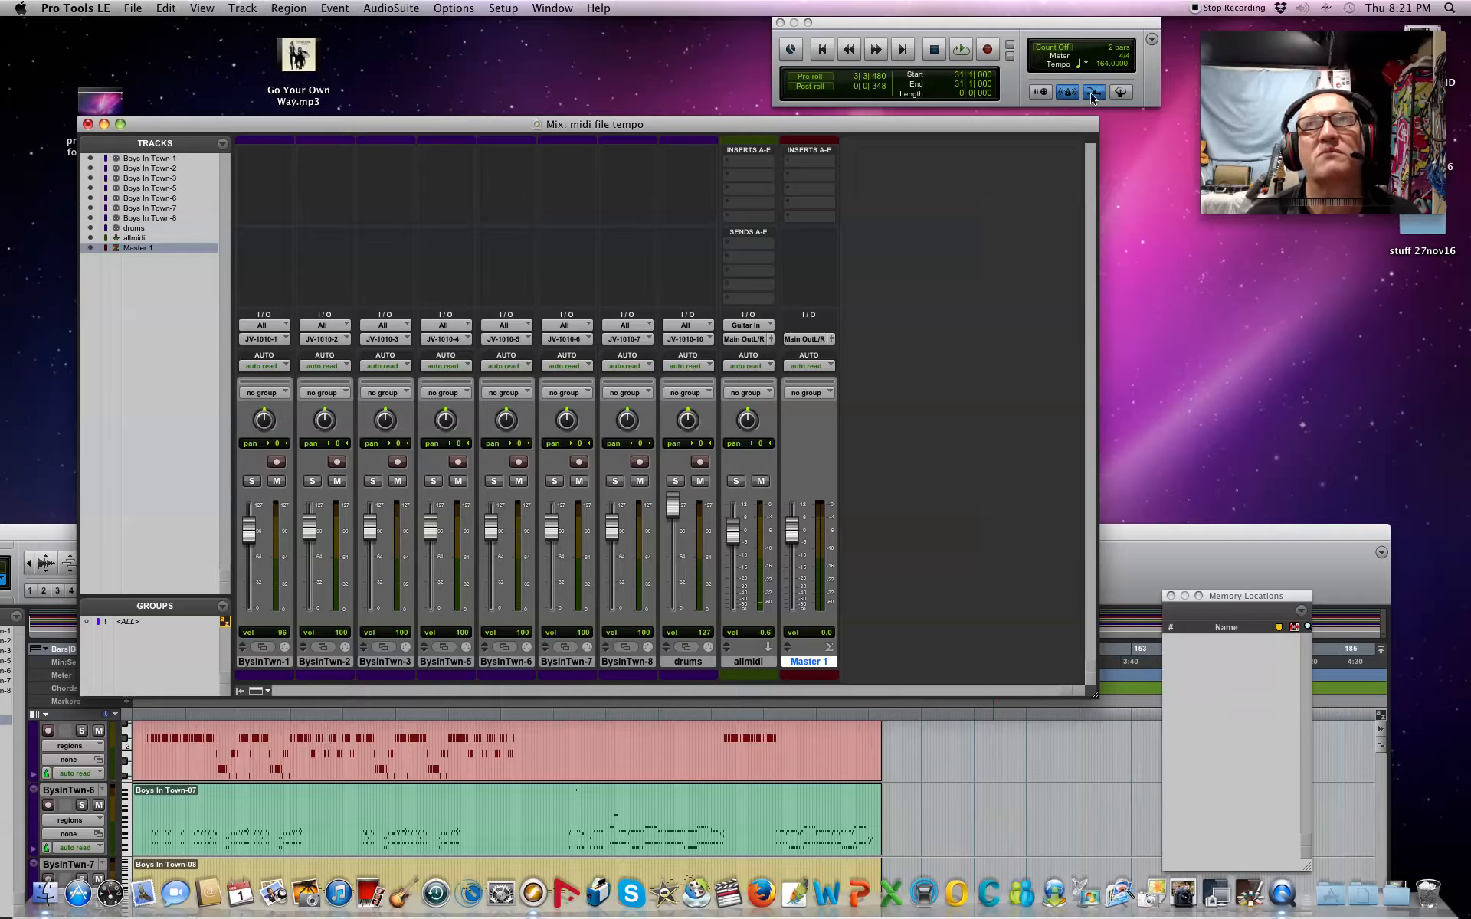
# Raise the session tempo by a few BPM and set it back to 164
pyautogui.click(1104, 65)
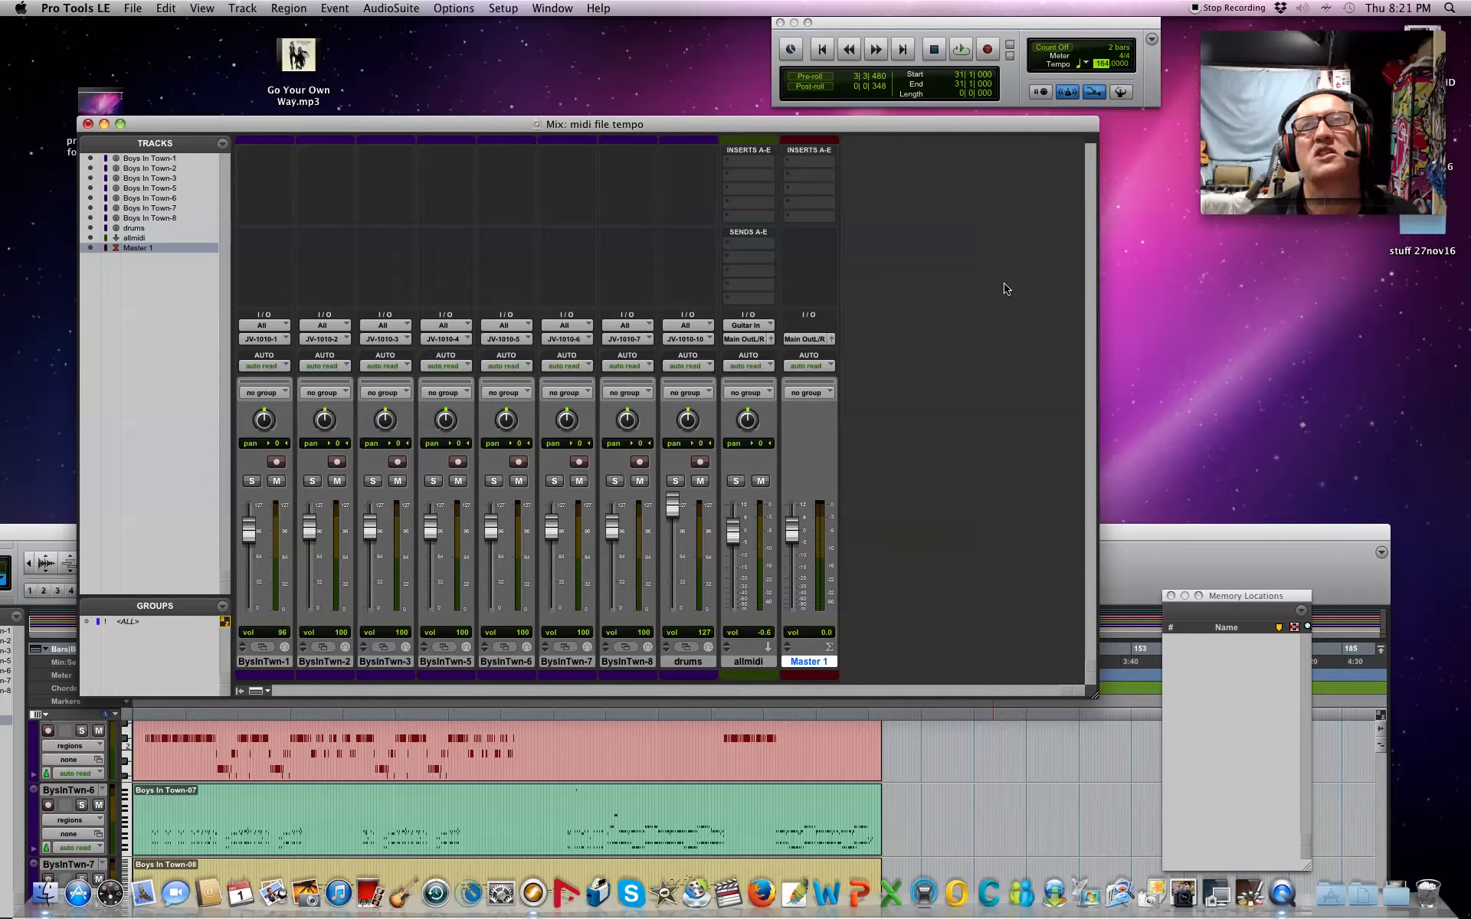
pyautogui.press('Up')
pyautogui.press('Up')
pyautogui.press('Up')
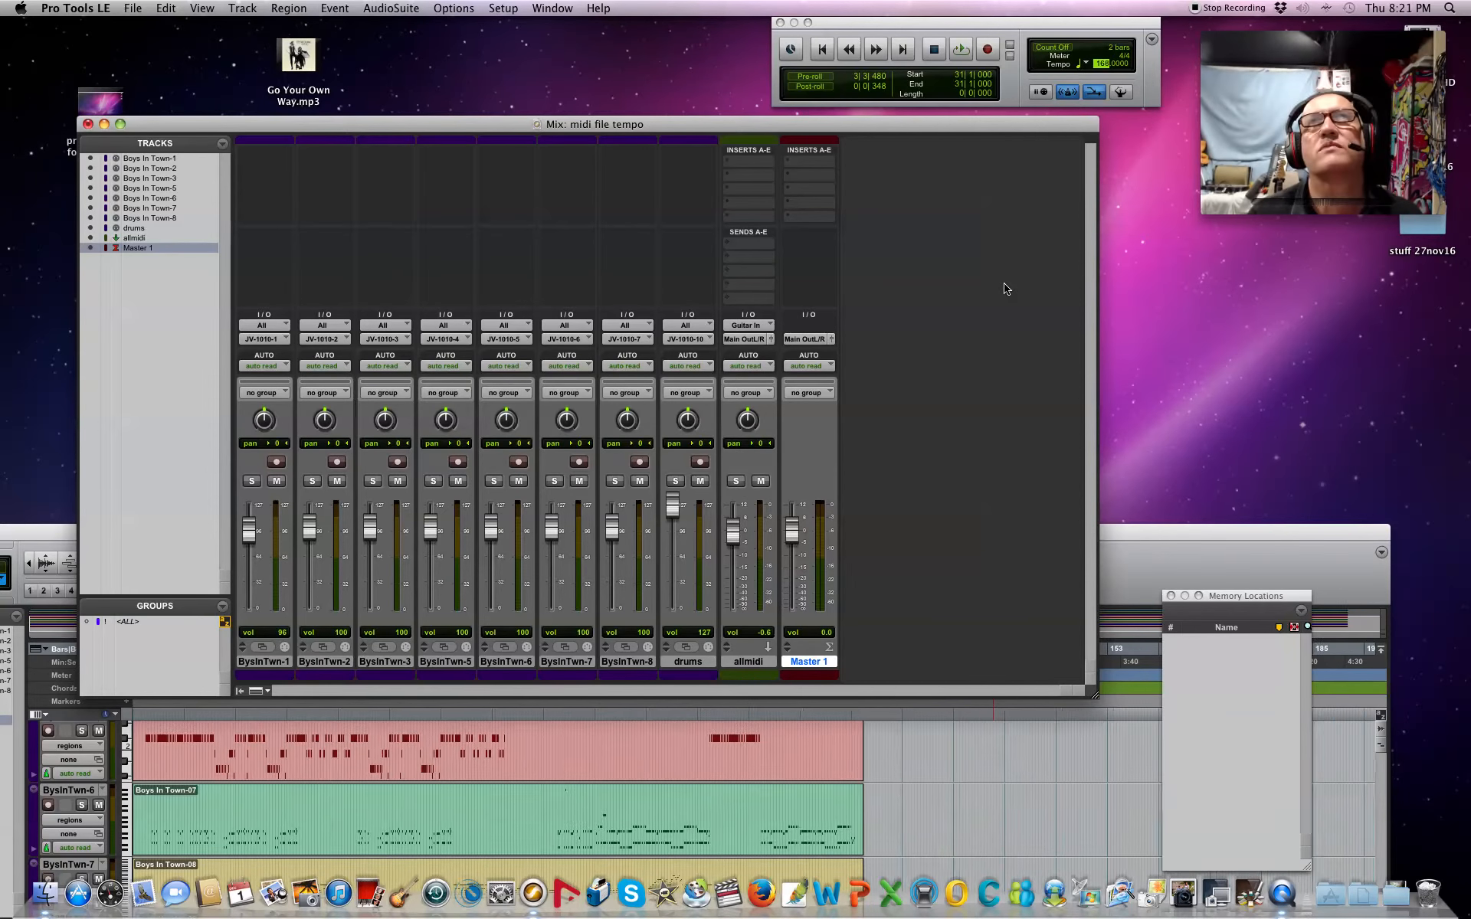
pyautogui.press('Down')
pyautogui.press('Down')
pyautogui.press('Down')
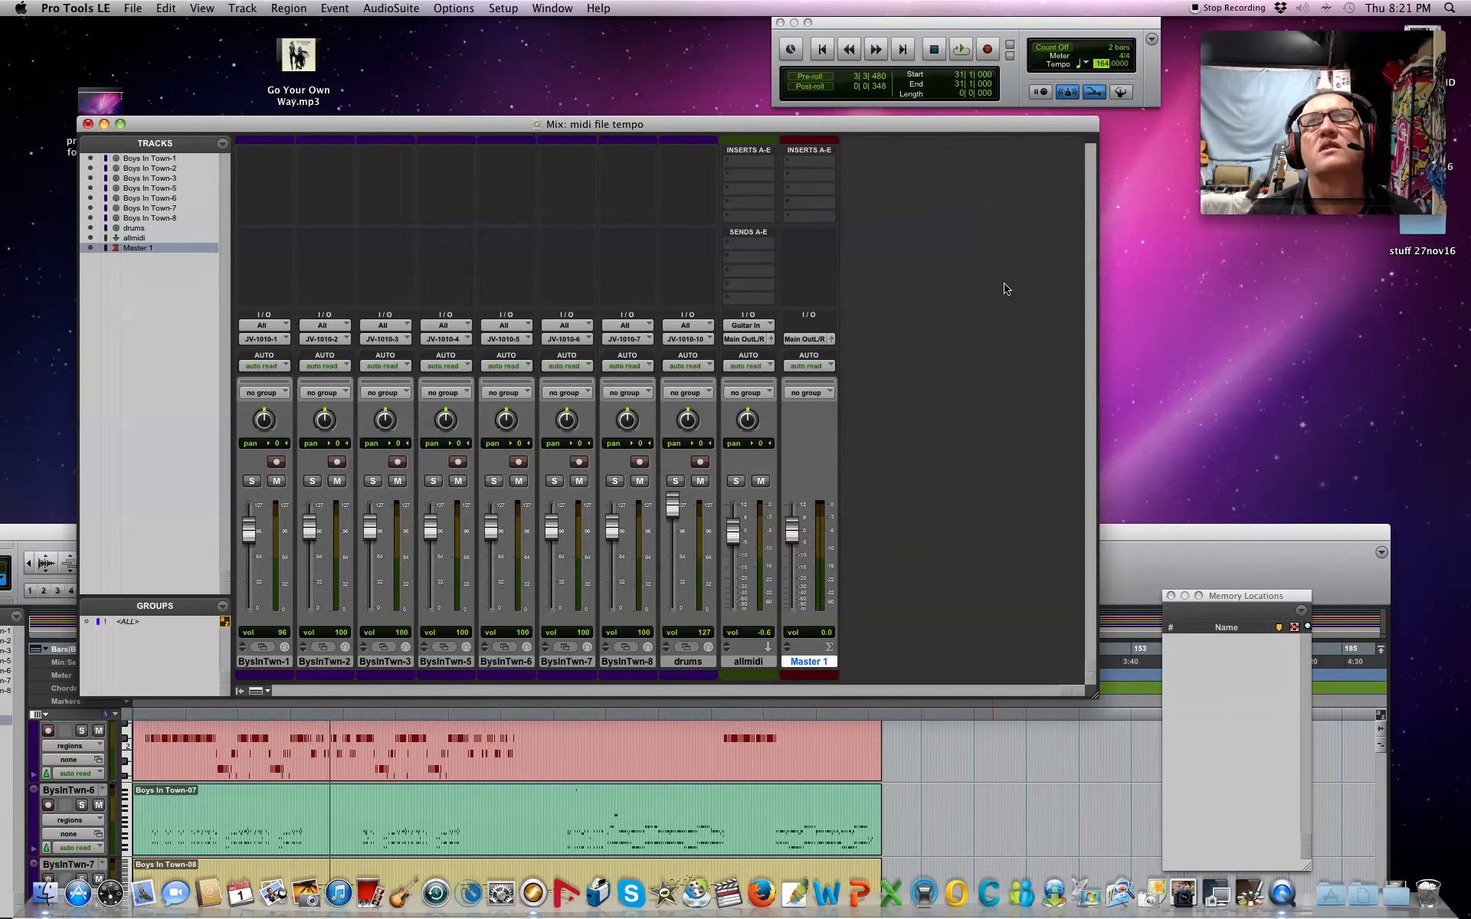
pyautogui.press('Return')
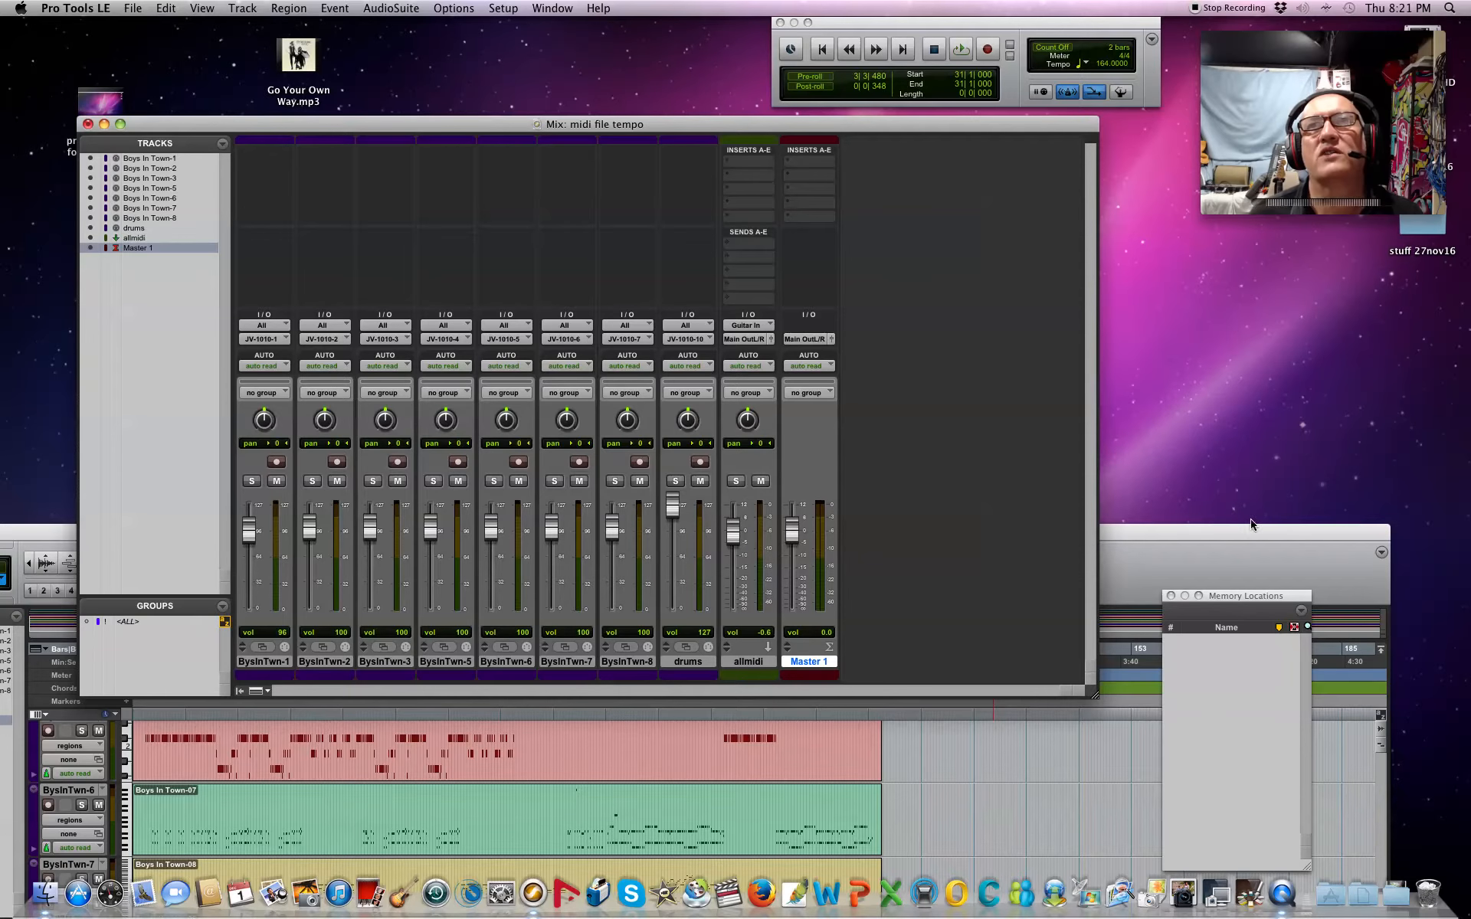
# Bring the Edit window to the front and open the drums track's Boys In Town-11 region in the MIDI Editor
pyautogui.moveTo(1227, 535); pyautogui.dragTo(1259, 62)
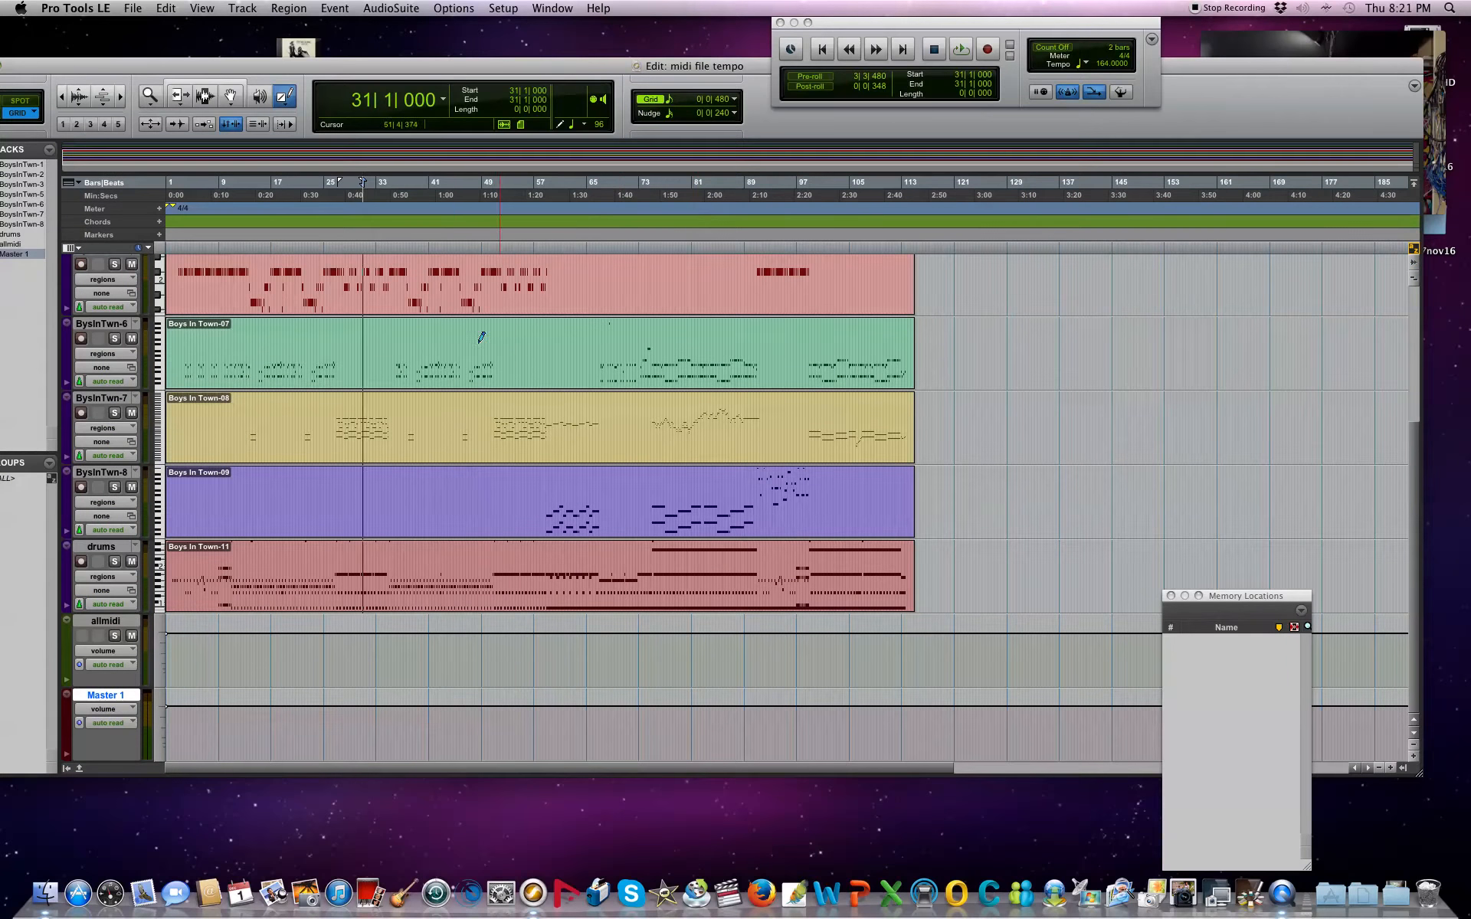
pyautogui.press('F8')
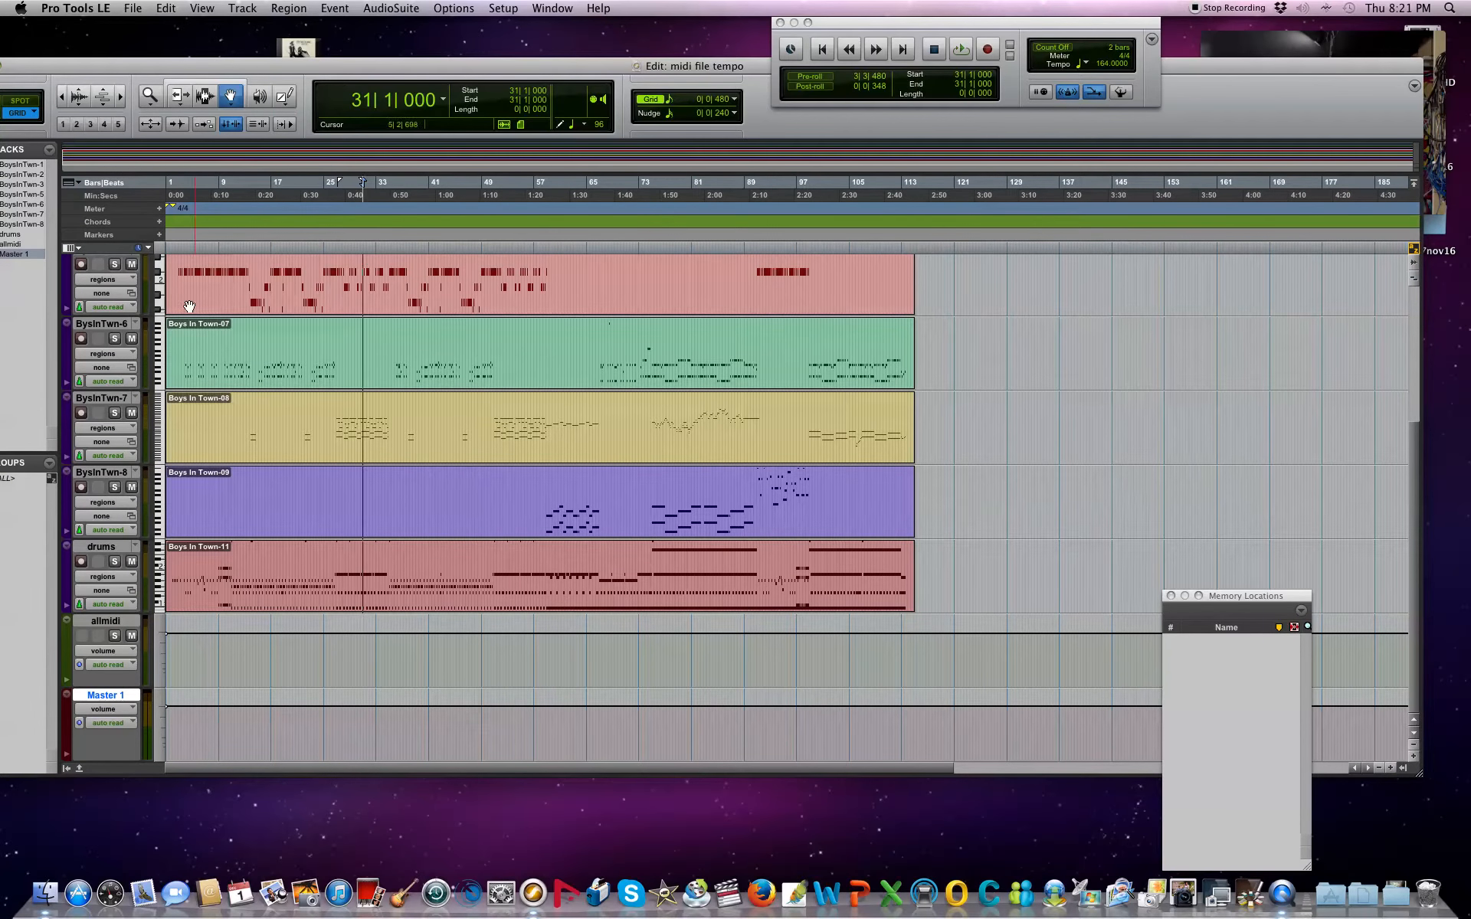
pyautogui.doubleClick(313, 570)
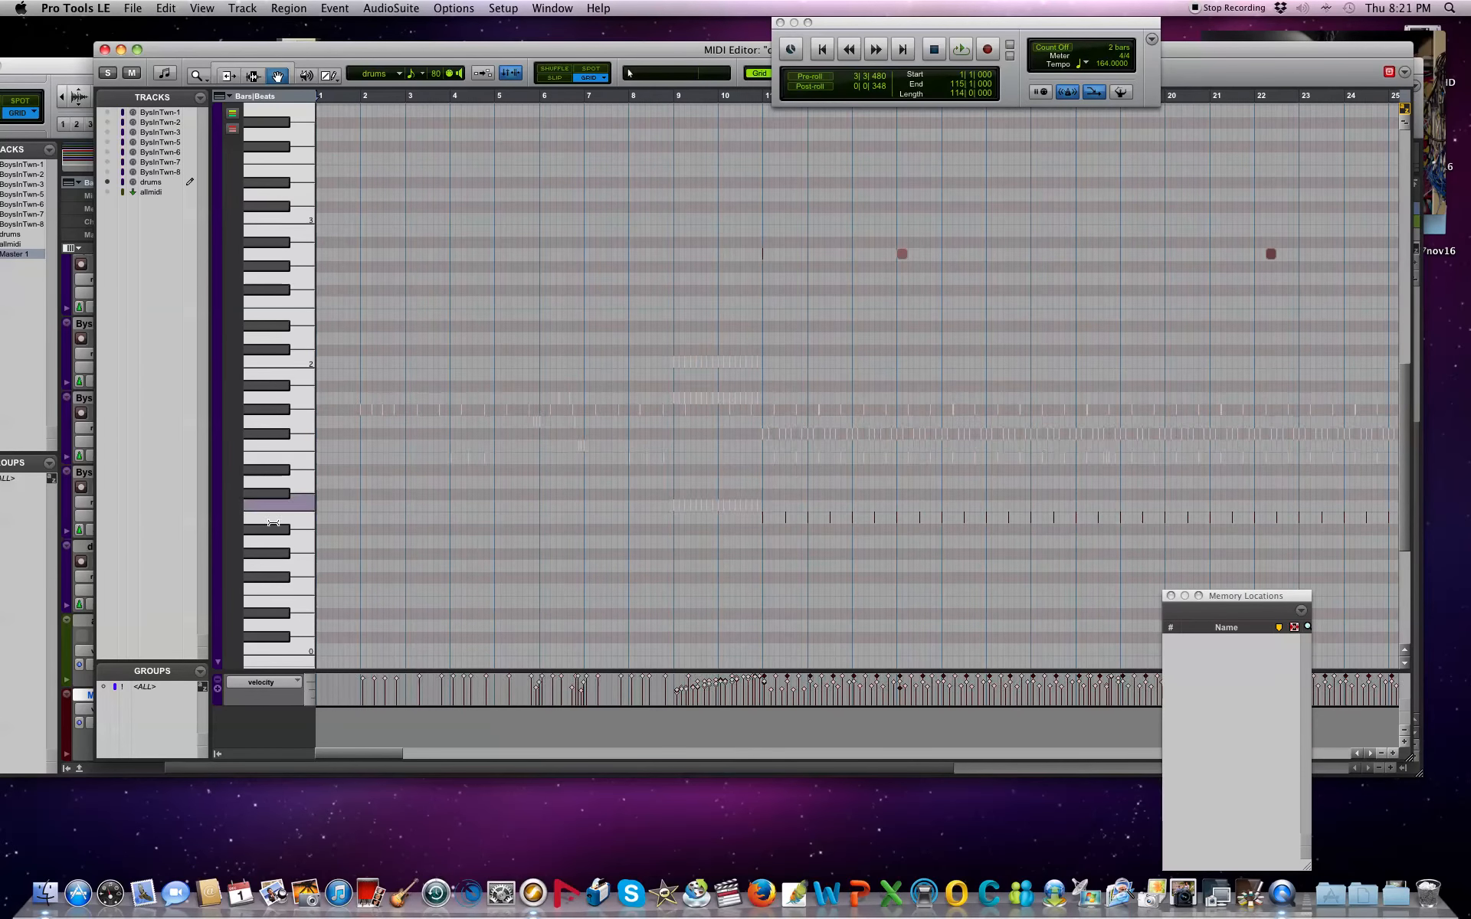
pyautogui.scroll(3, 579, 393)
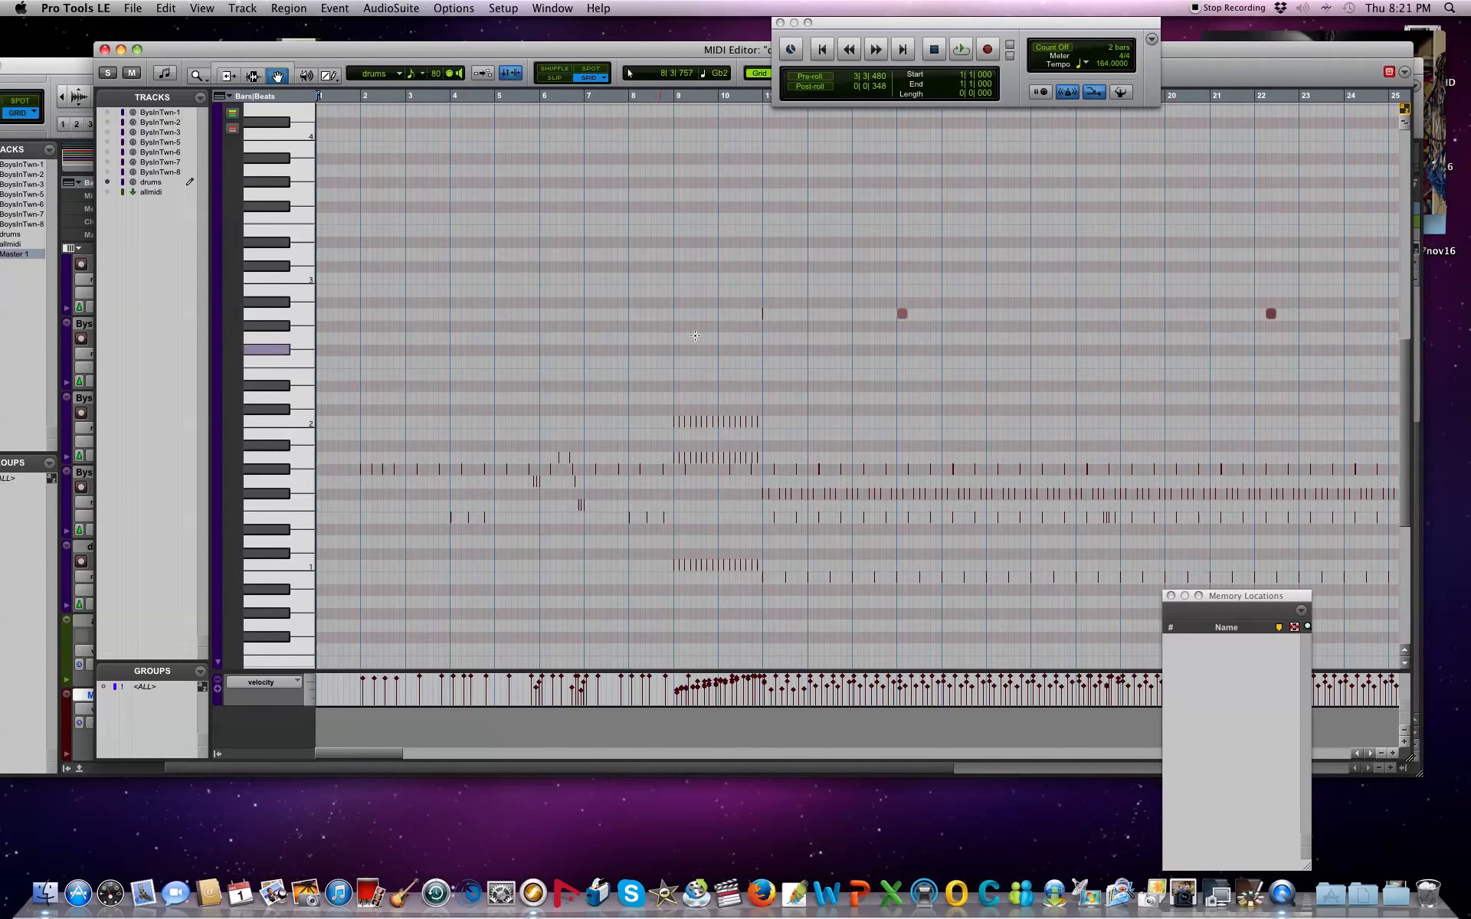
# Move the Transport window clear of the MIDI Editor's tools and select the drum notes from bar 9 to bar 11 with the Selector
pyautogui.moveTo(1081, 27); pyautogui.dragTo(302, 291)
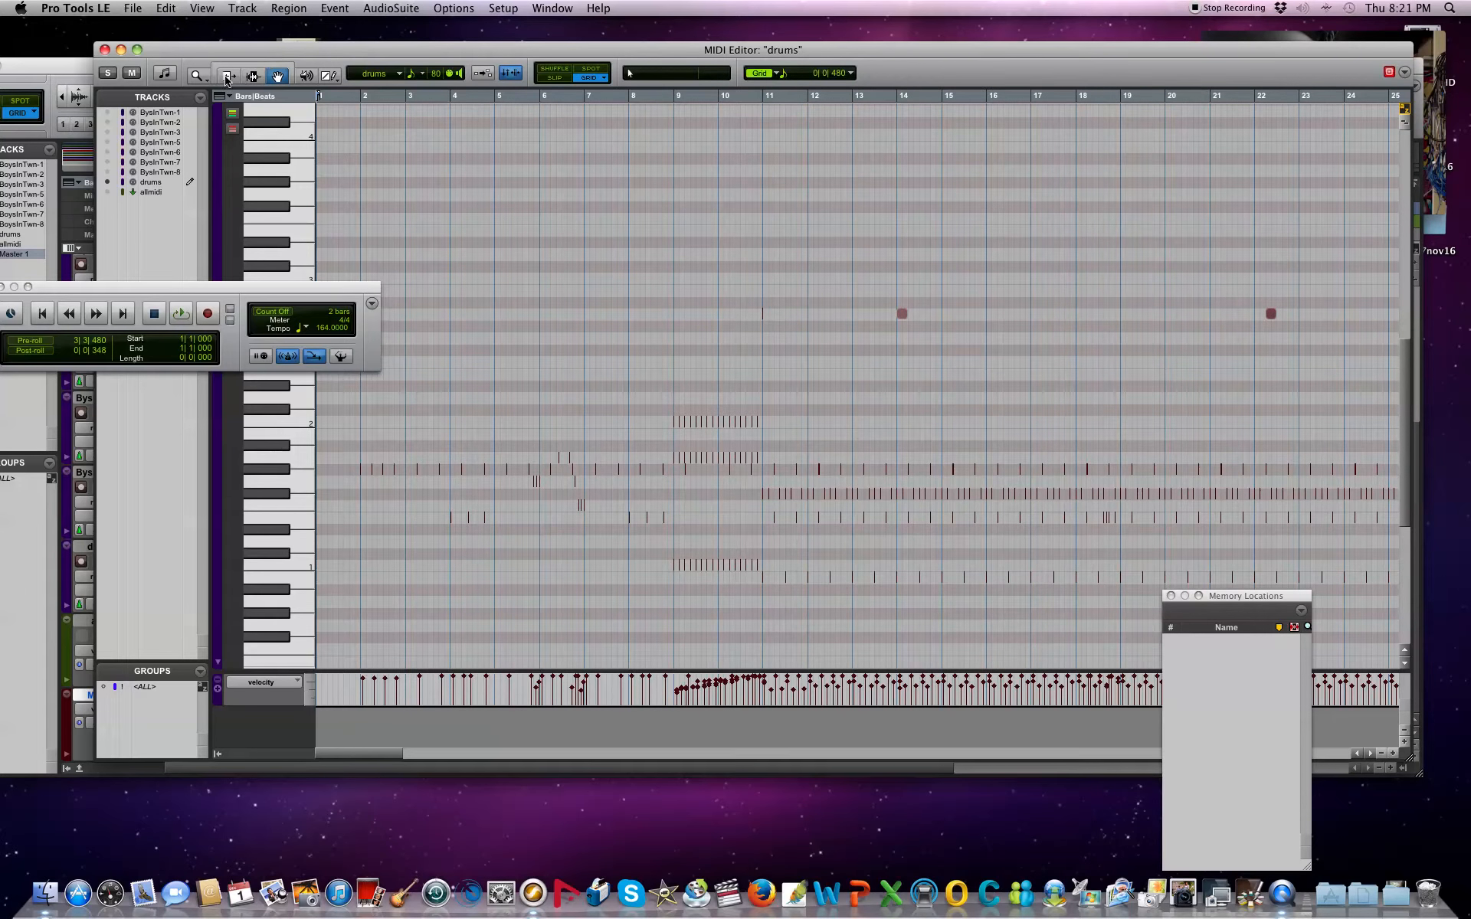
pyautogui.click(253, 76)
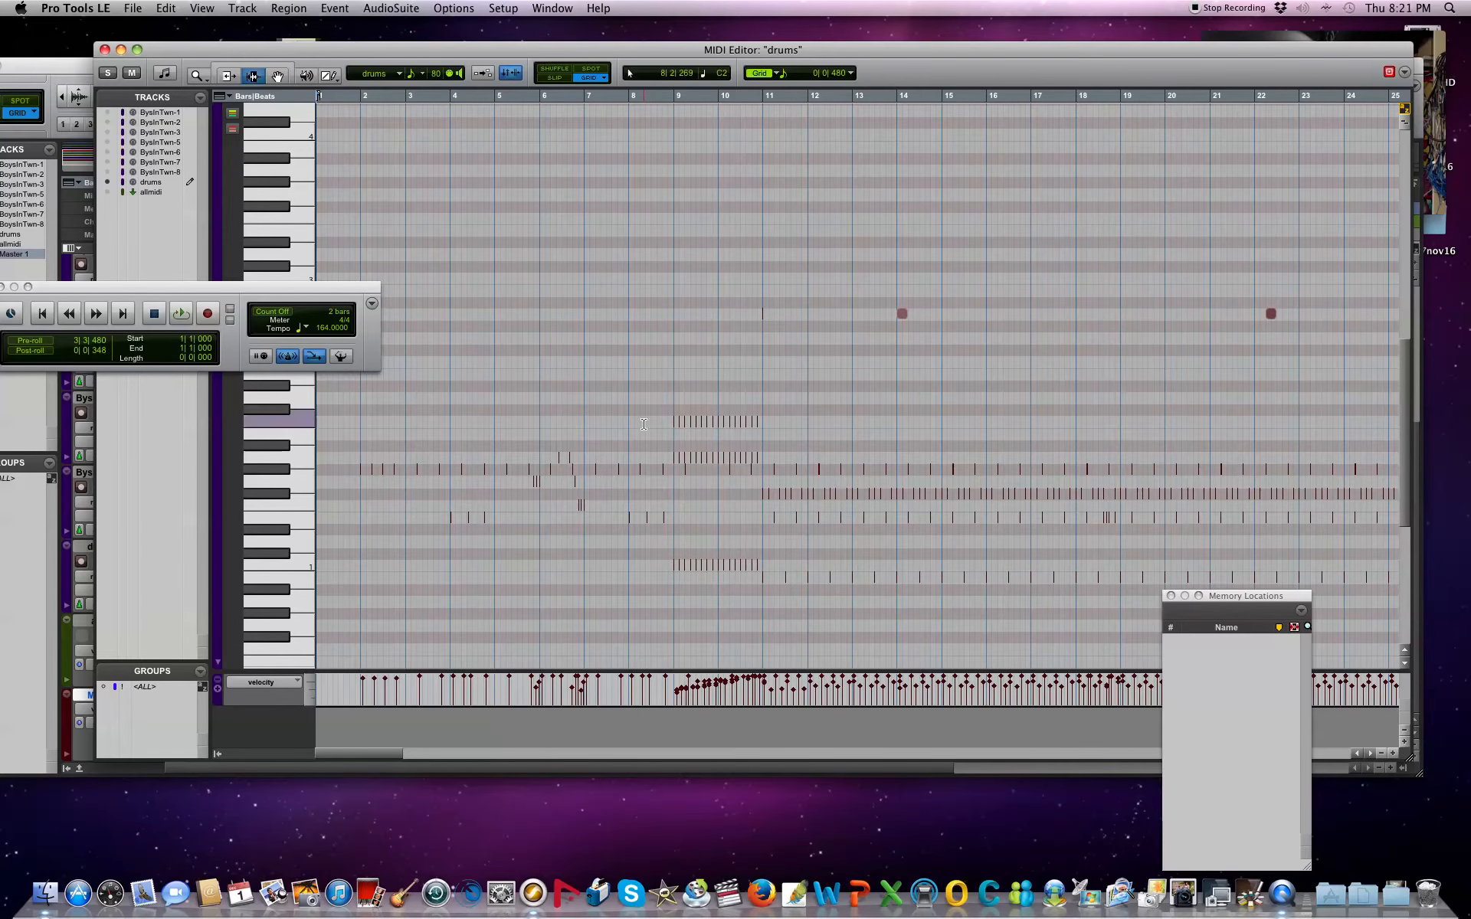
pyautogui.moveTo(672, 427); pyautogui.dragTo(762, 430)
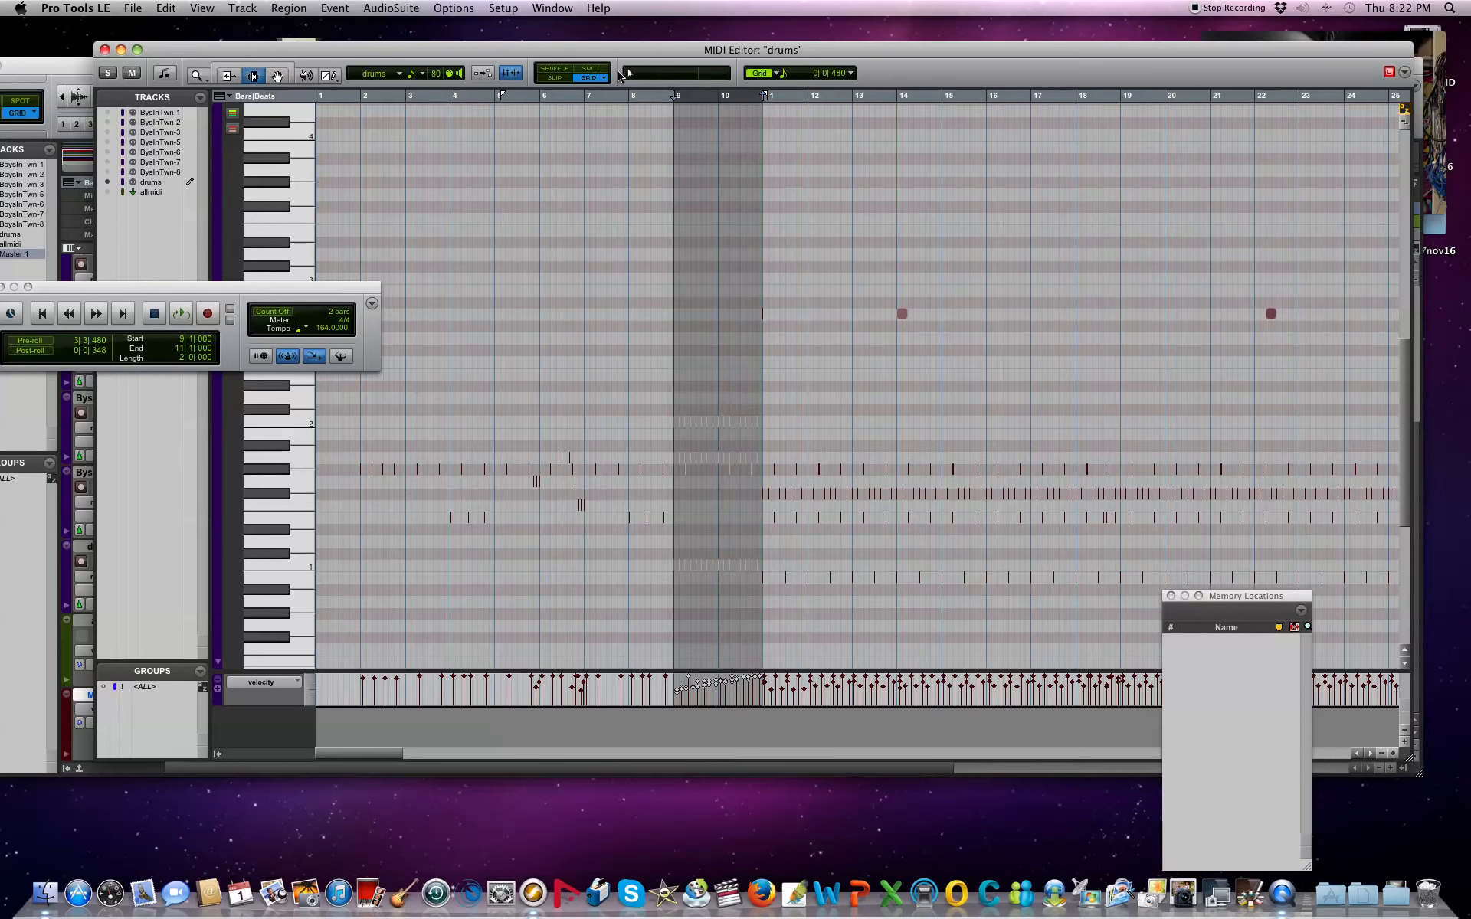
# Set the MIDI Editor grid to 1/32 note and select the drum notes from 9|1|240 to 10|4|720
pyautogui.click(851, 73)
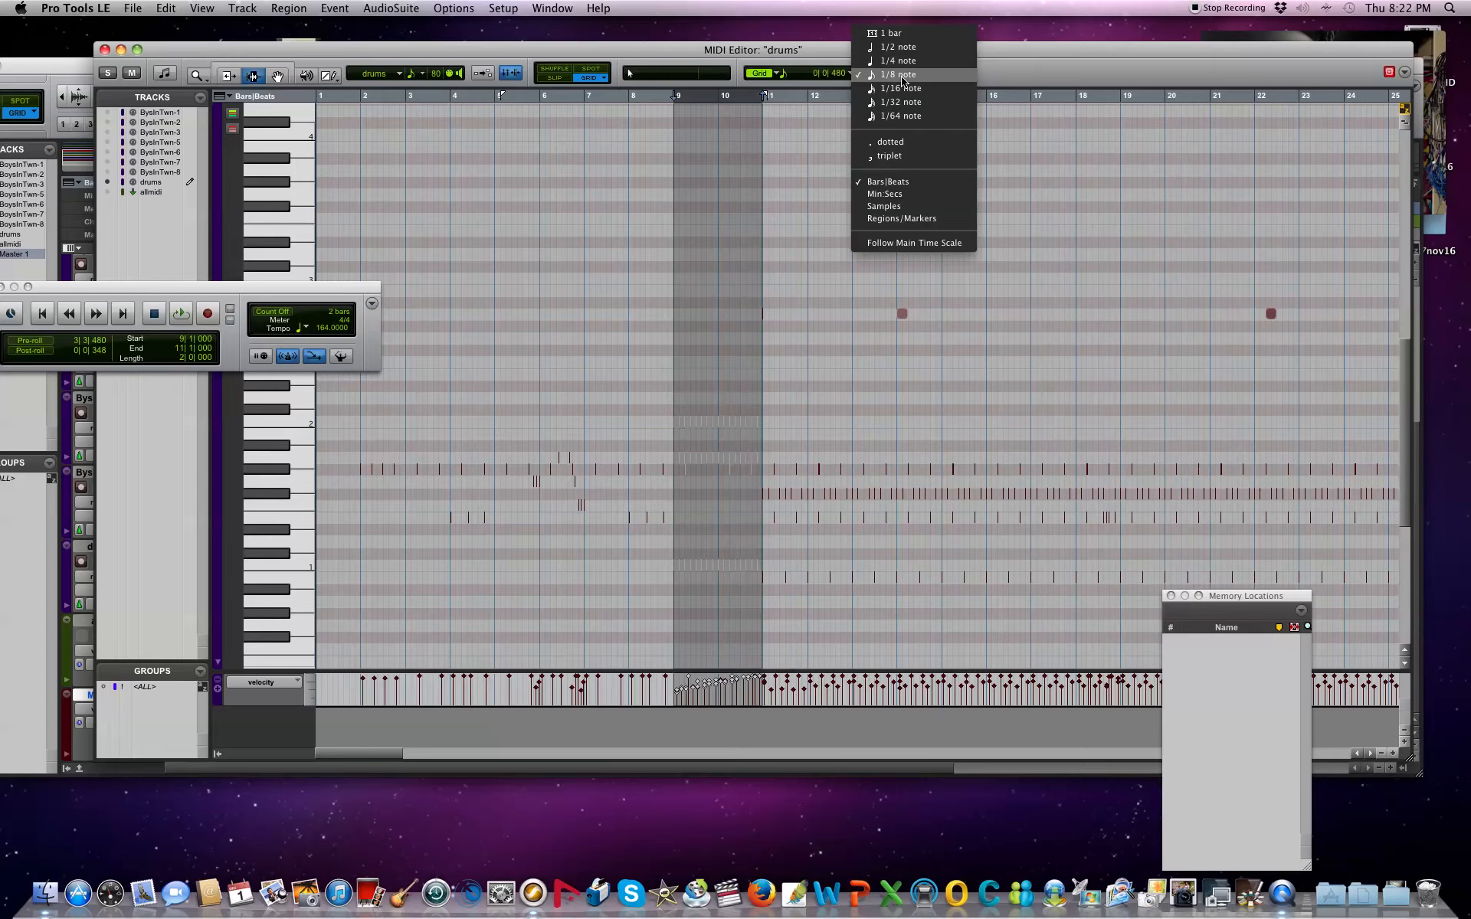
pyautogui.click(916, 102)
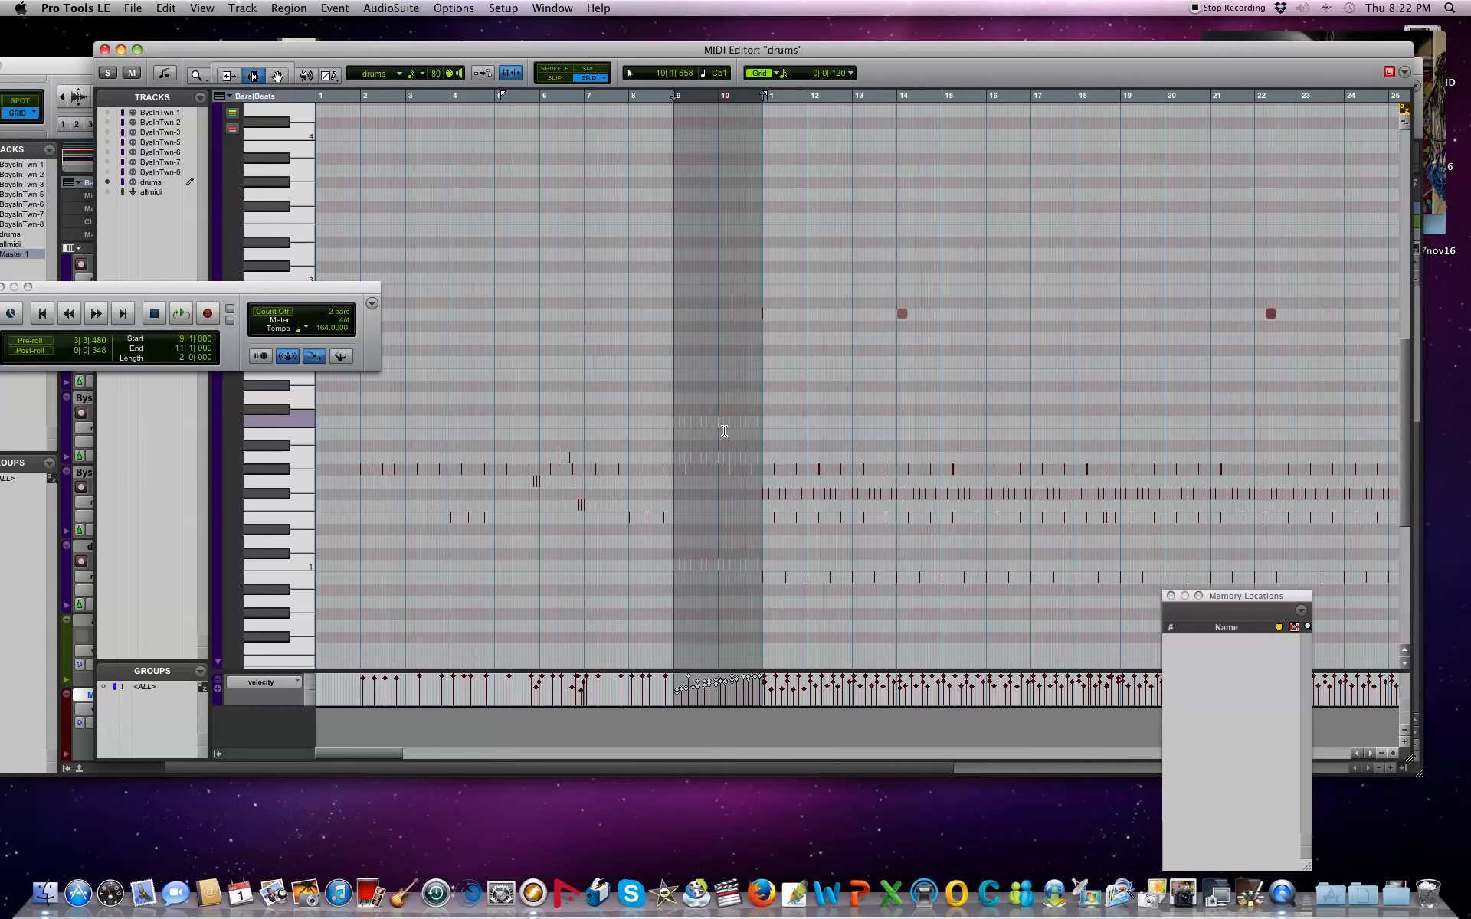
pyautogui.moveTo(677, 420); pyautogui.dragTo(760, 421)
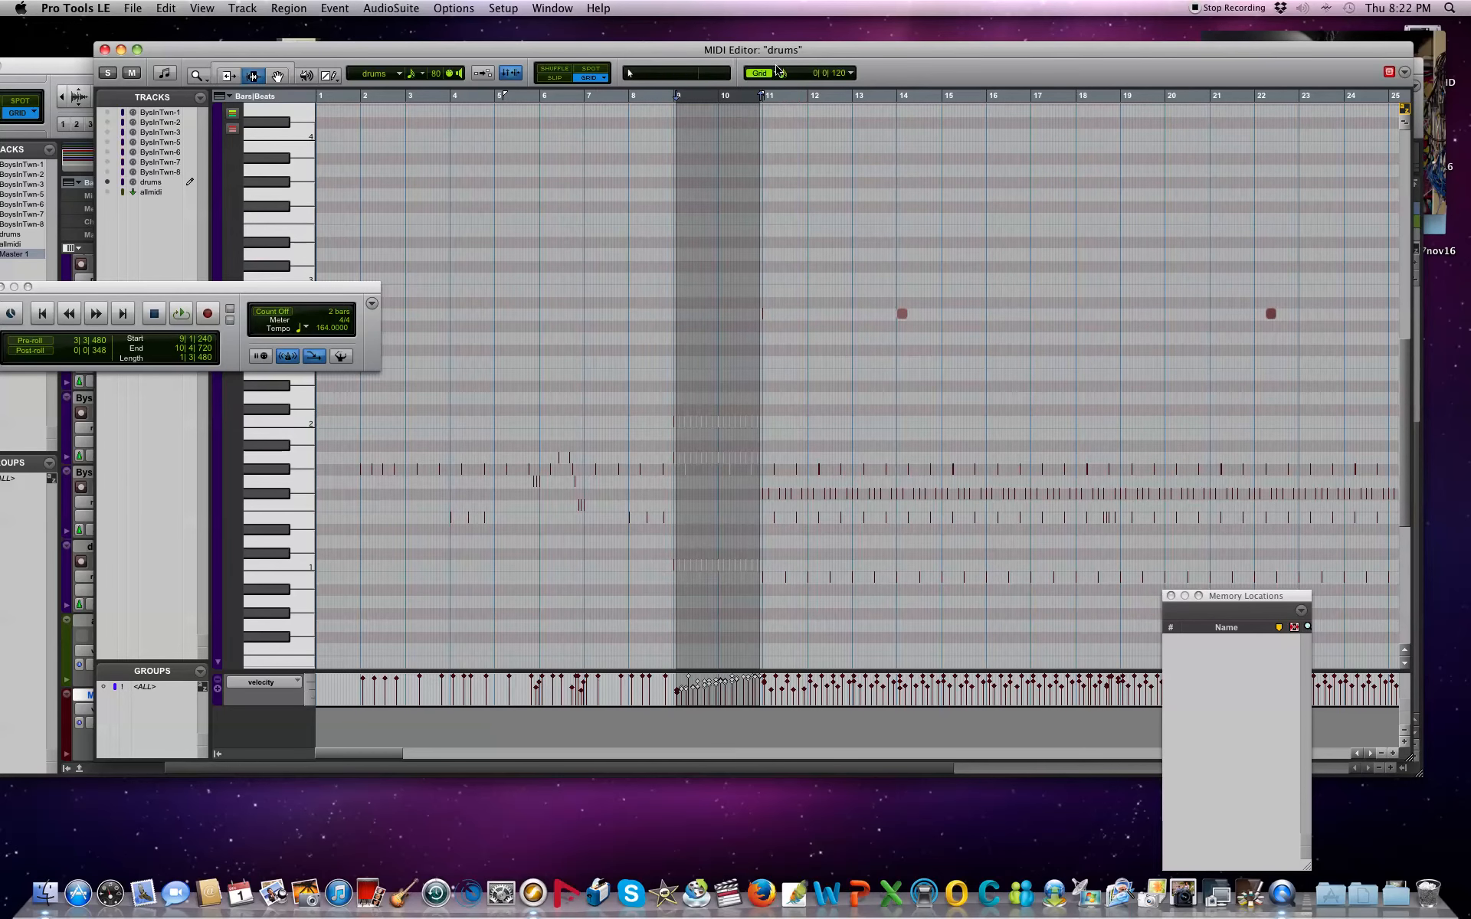
# Set the MIDI Editor grid to 1/4 note, select the drum notes from bar 9 to bar 11, and close the MIDI Editor
pyautogui.click(851, 76)
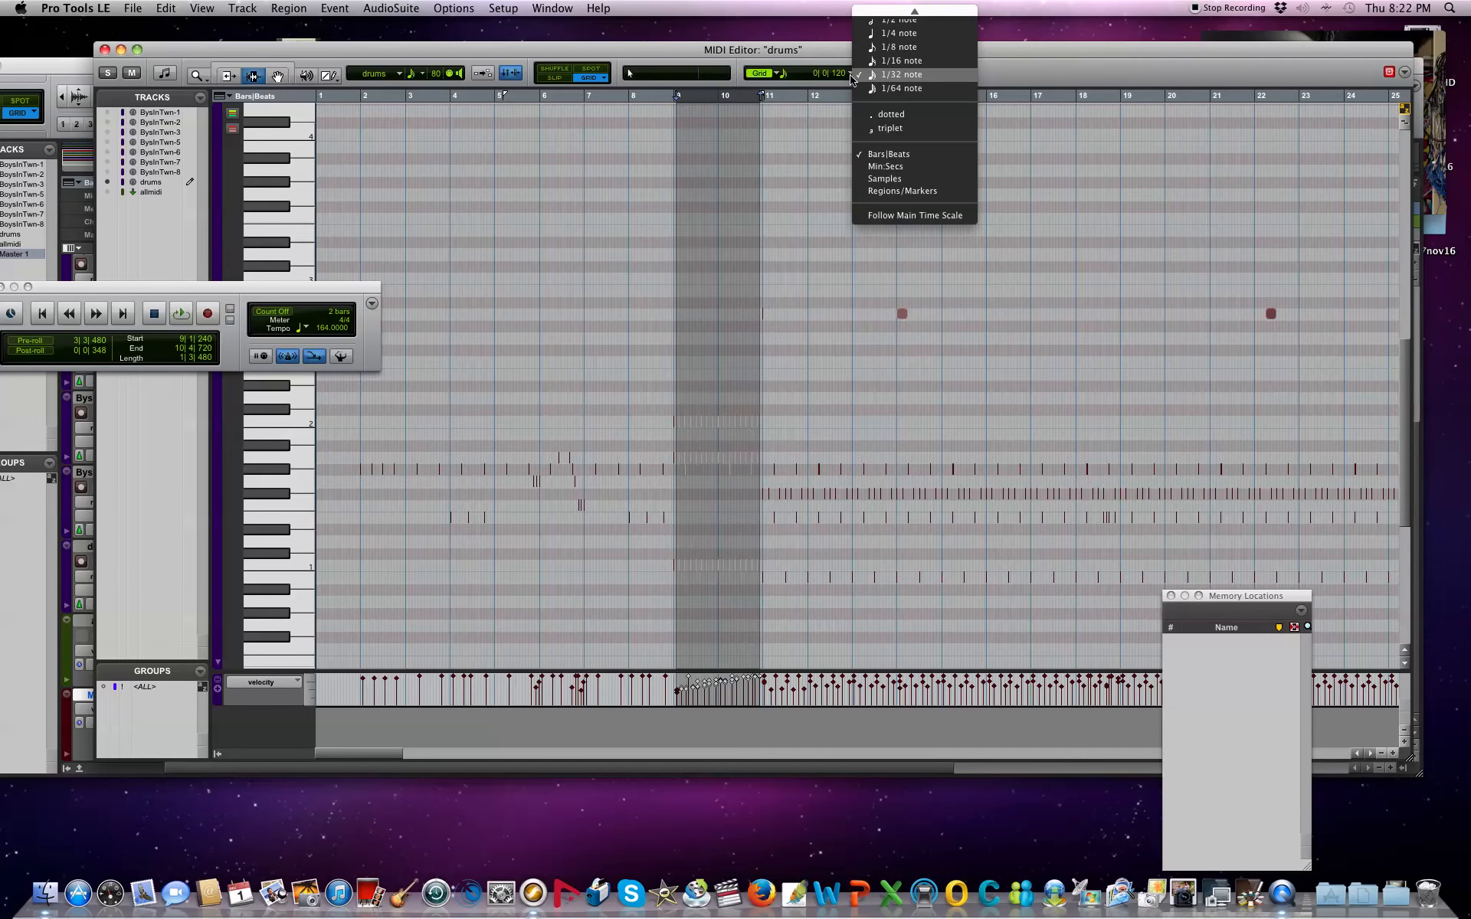
pyautogui.click(881, 34)
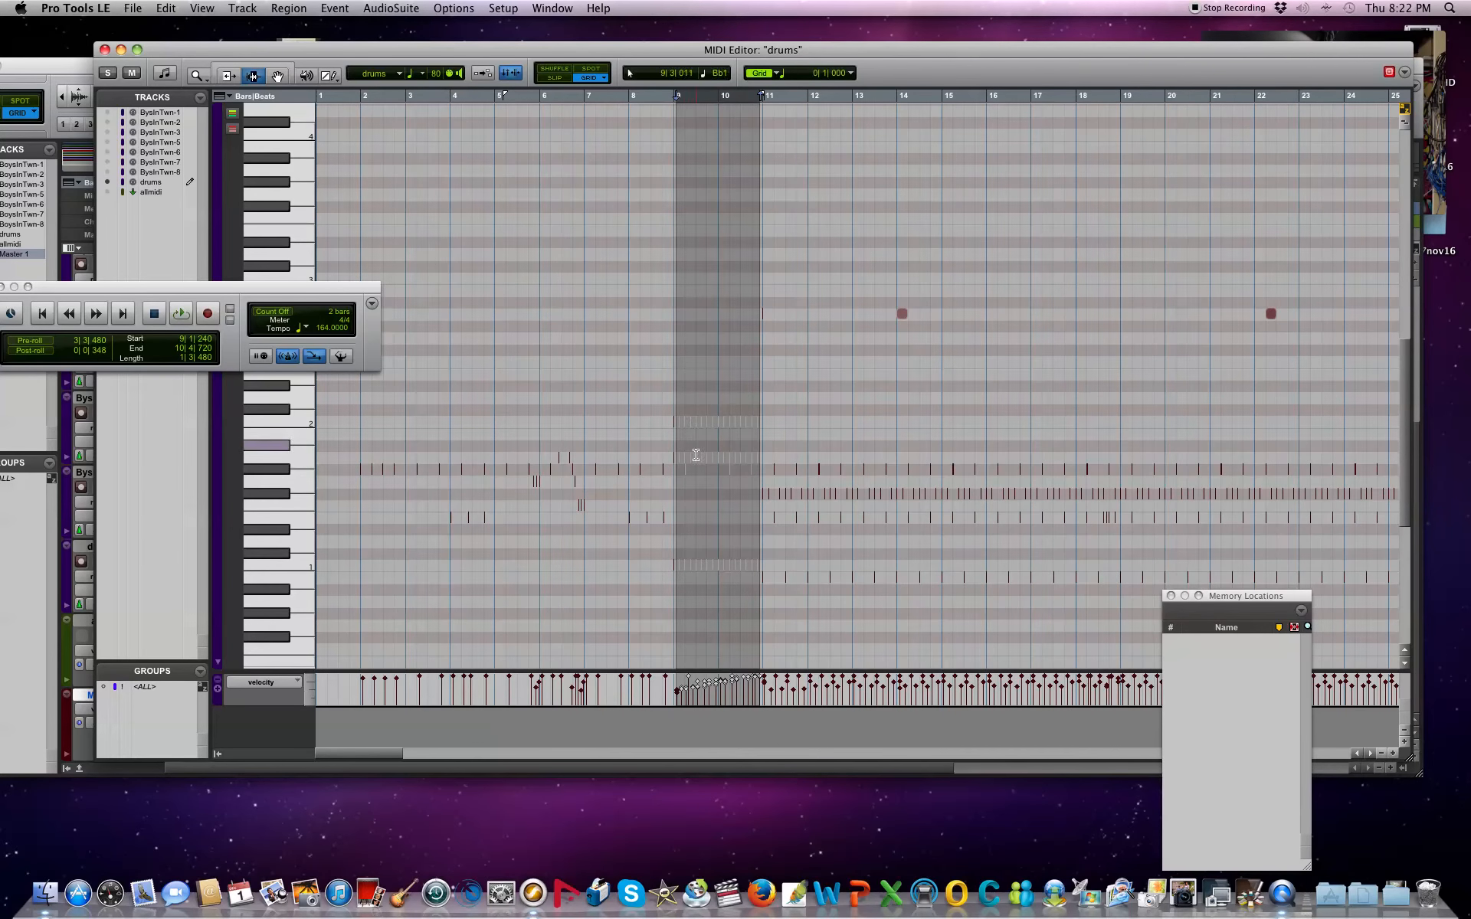
pyautogui.moveTo(677, 429); pyautogui.dragTo(764, 432)
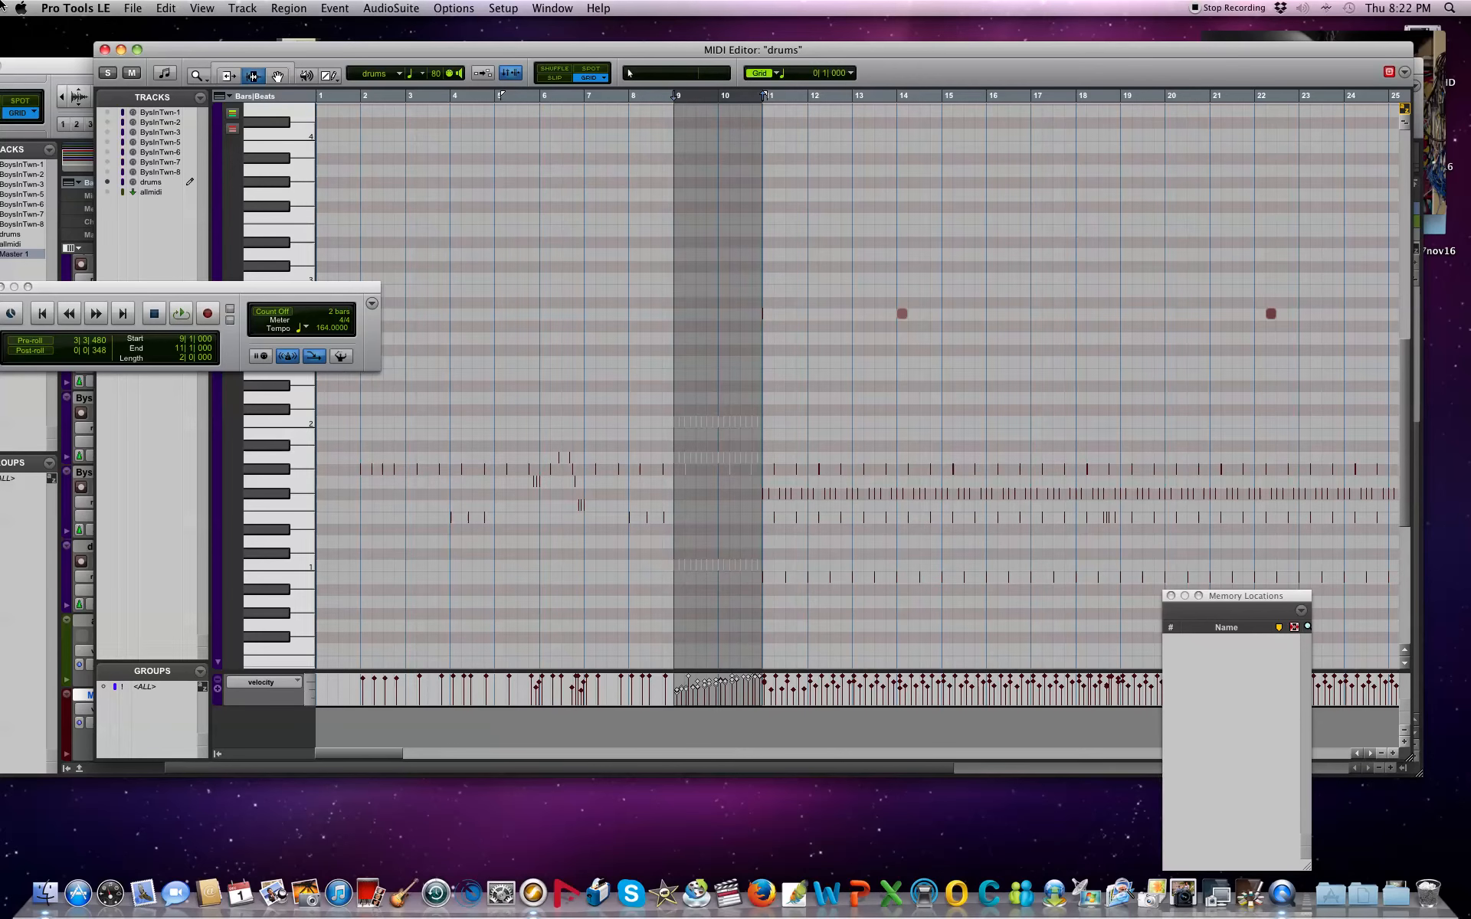
pyautogui.click(104, 49)
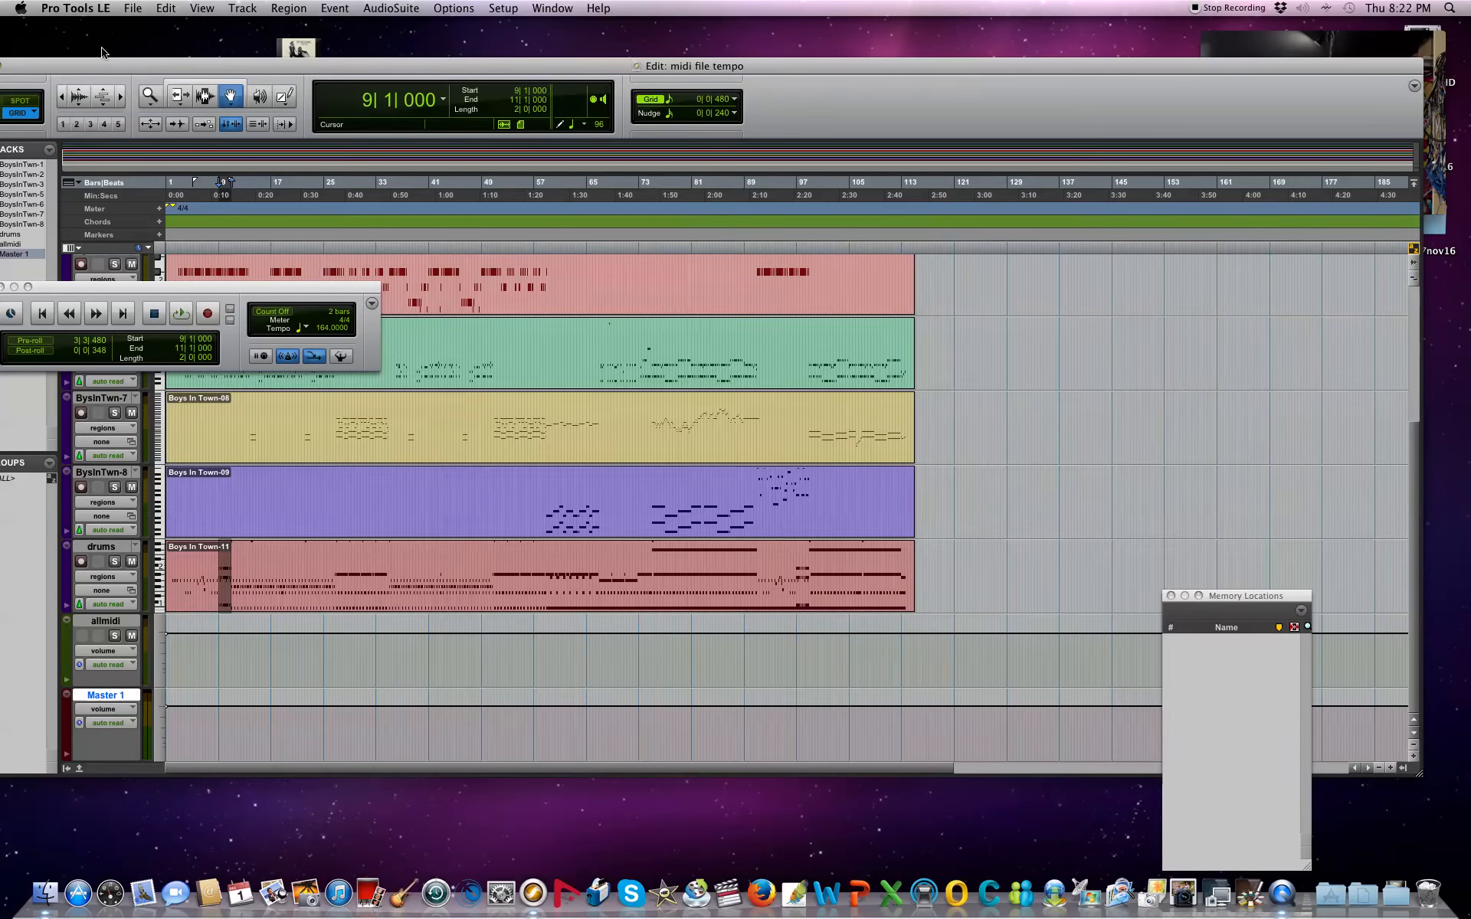
# Arrange the Edit and Transport windows so the track controls are uncovered, and select the drums region followed by the BysInTwn-7 track's Boys In Town-08 region
pyautogui.moveTo(921, 75); pyautogui.dragTo(1038, 76)
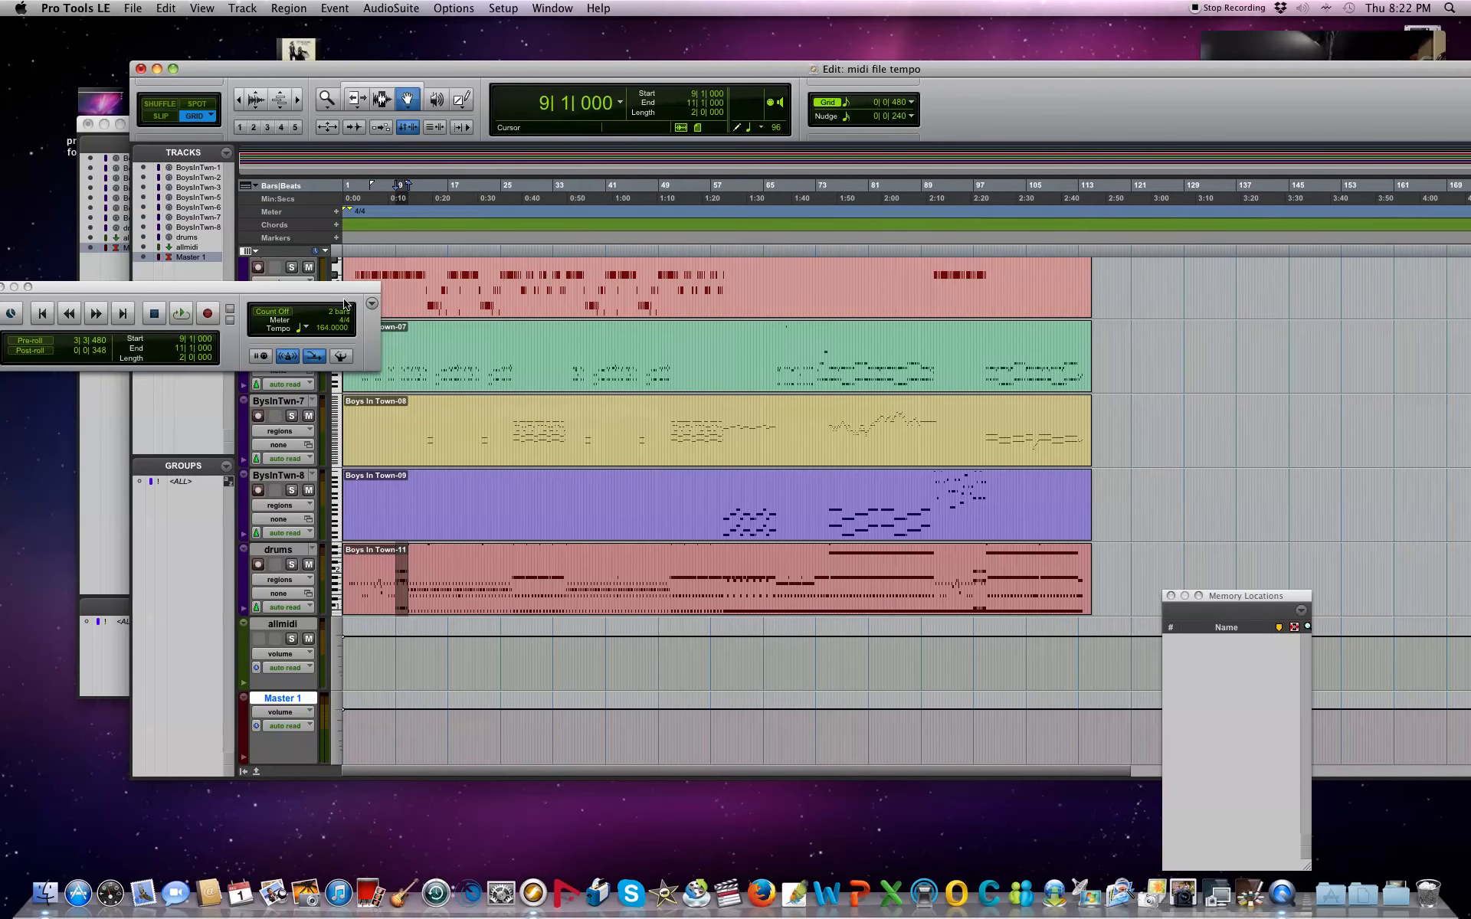
pyautogui.moveTo(344, 288); pyautogui.dragTo(310, 701)
pyautogui.click(492, 575)
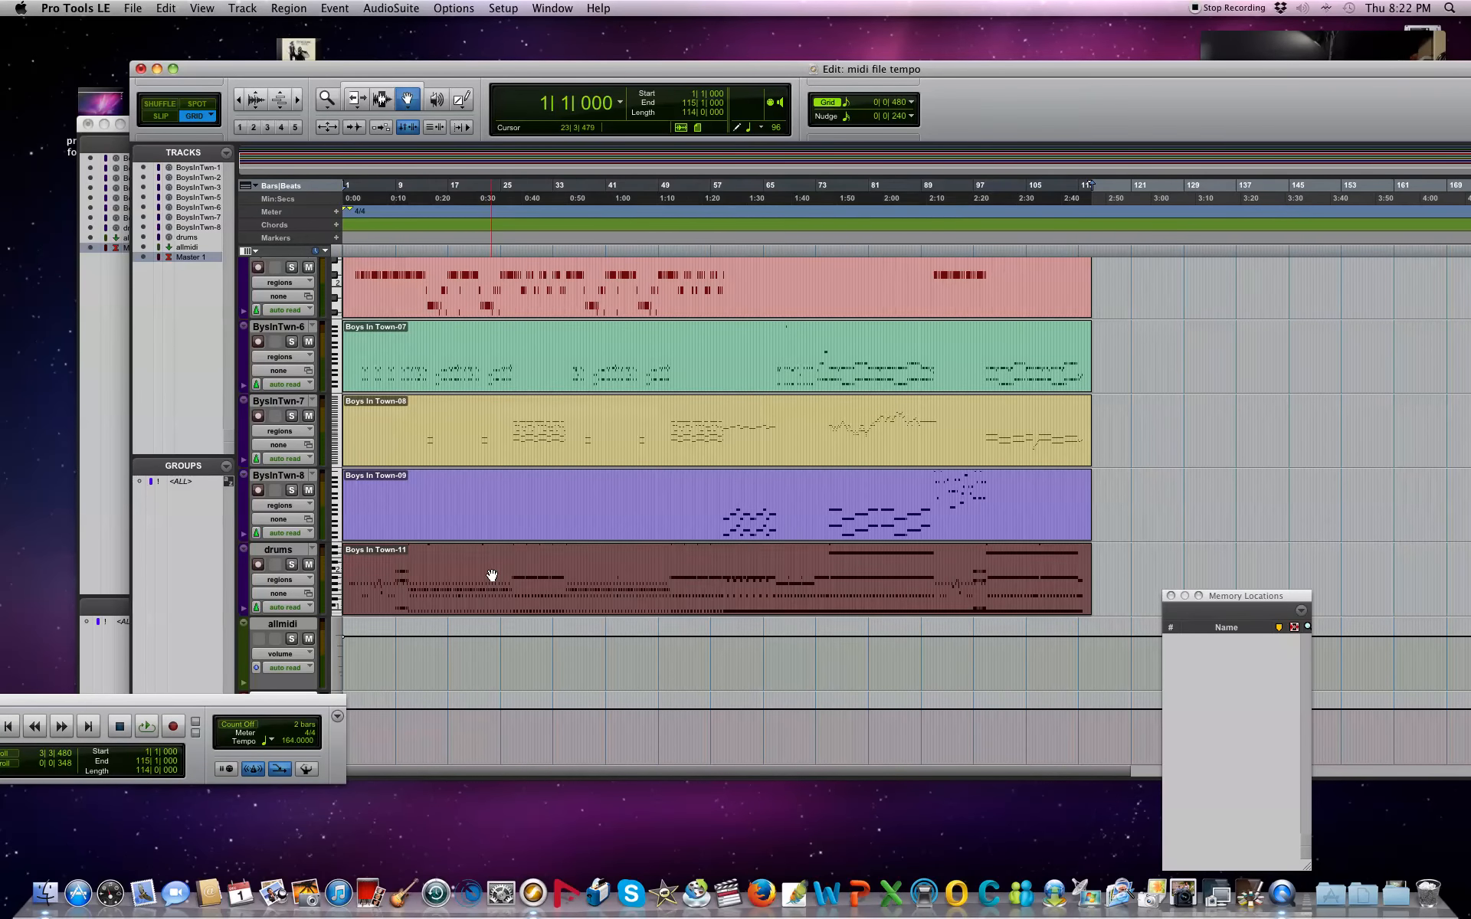
pyautogui.click(529, 427)
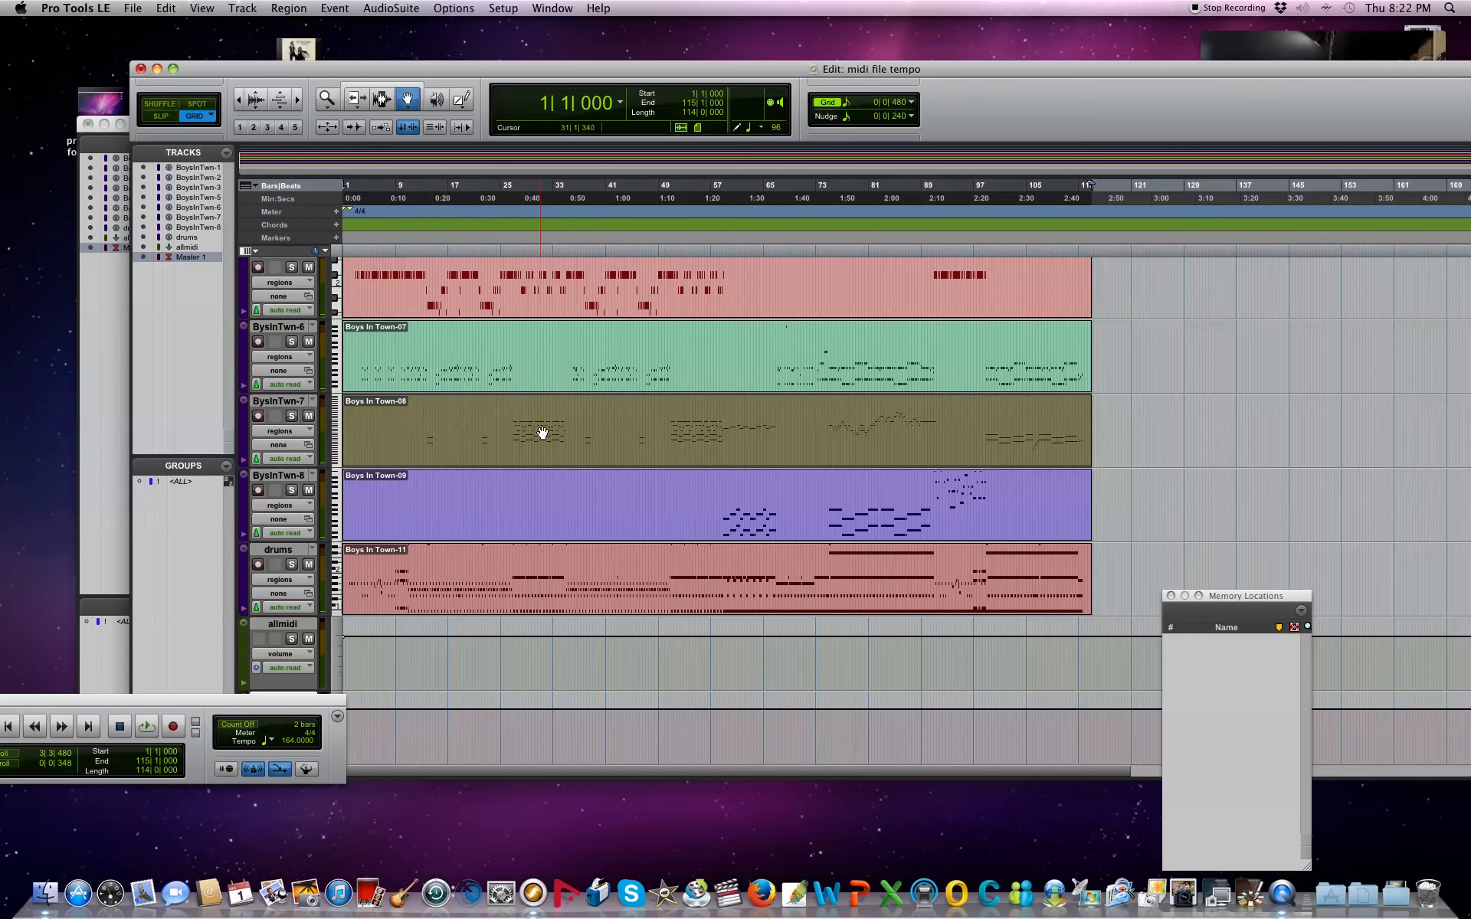
# Place the Transport window over the upper tracks, lower the Edit window to uncover the Mix window, and turn off MIDI Merge
pyautogui.moveTo(297, 695); pyautogui.dragTo(959, 288)
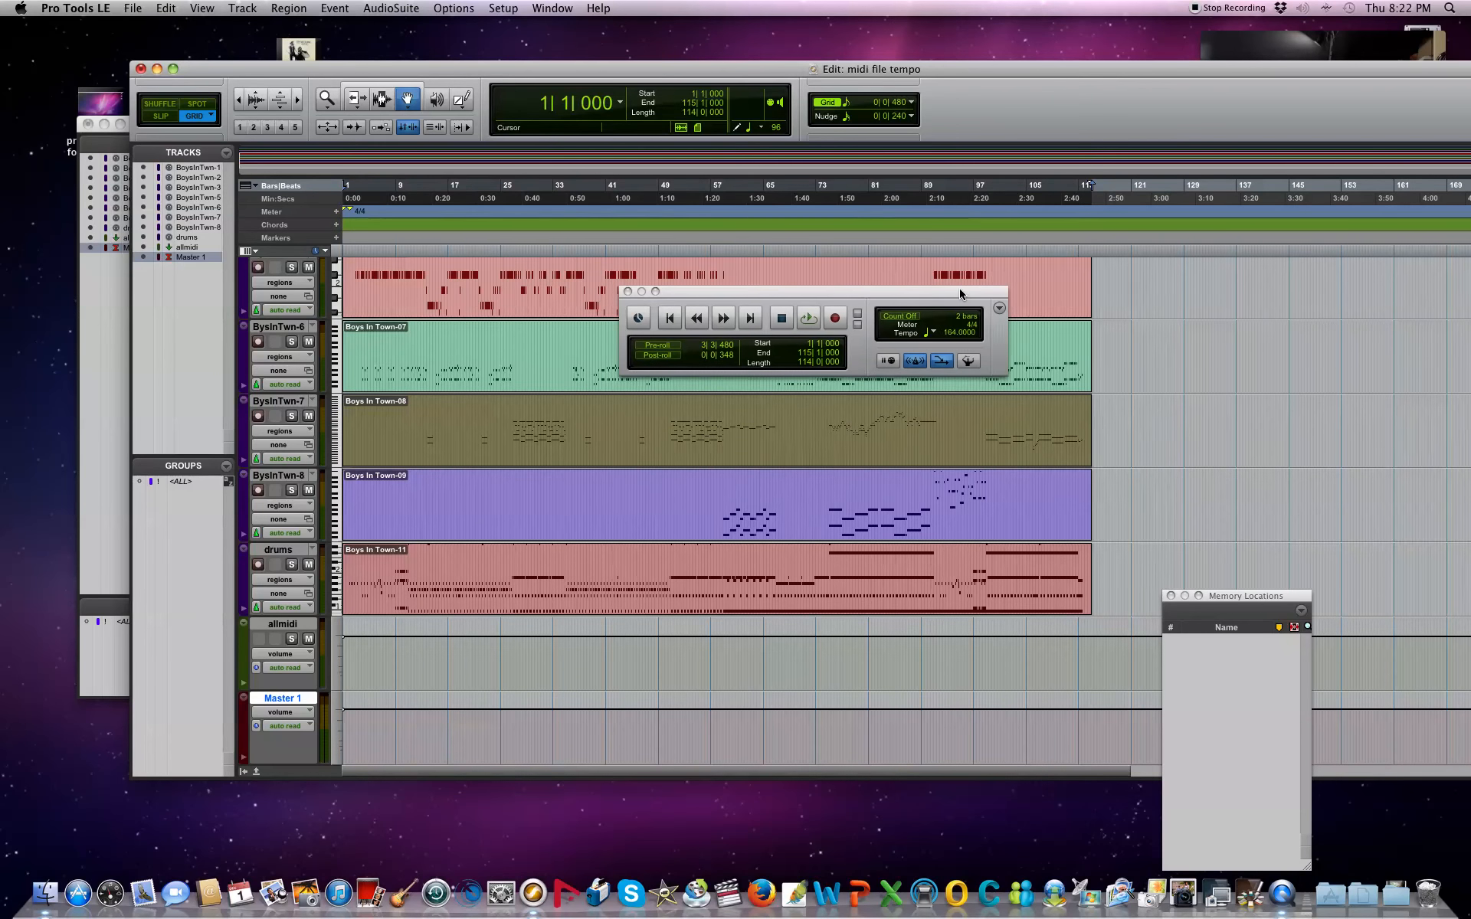
pyautogui.click(916, 361)
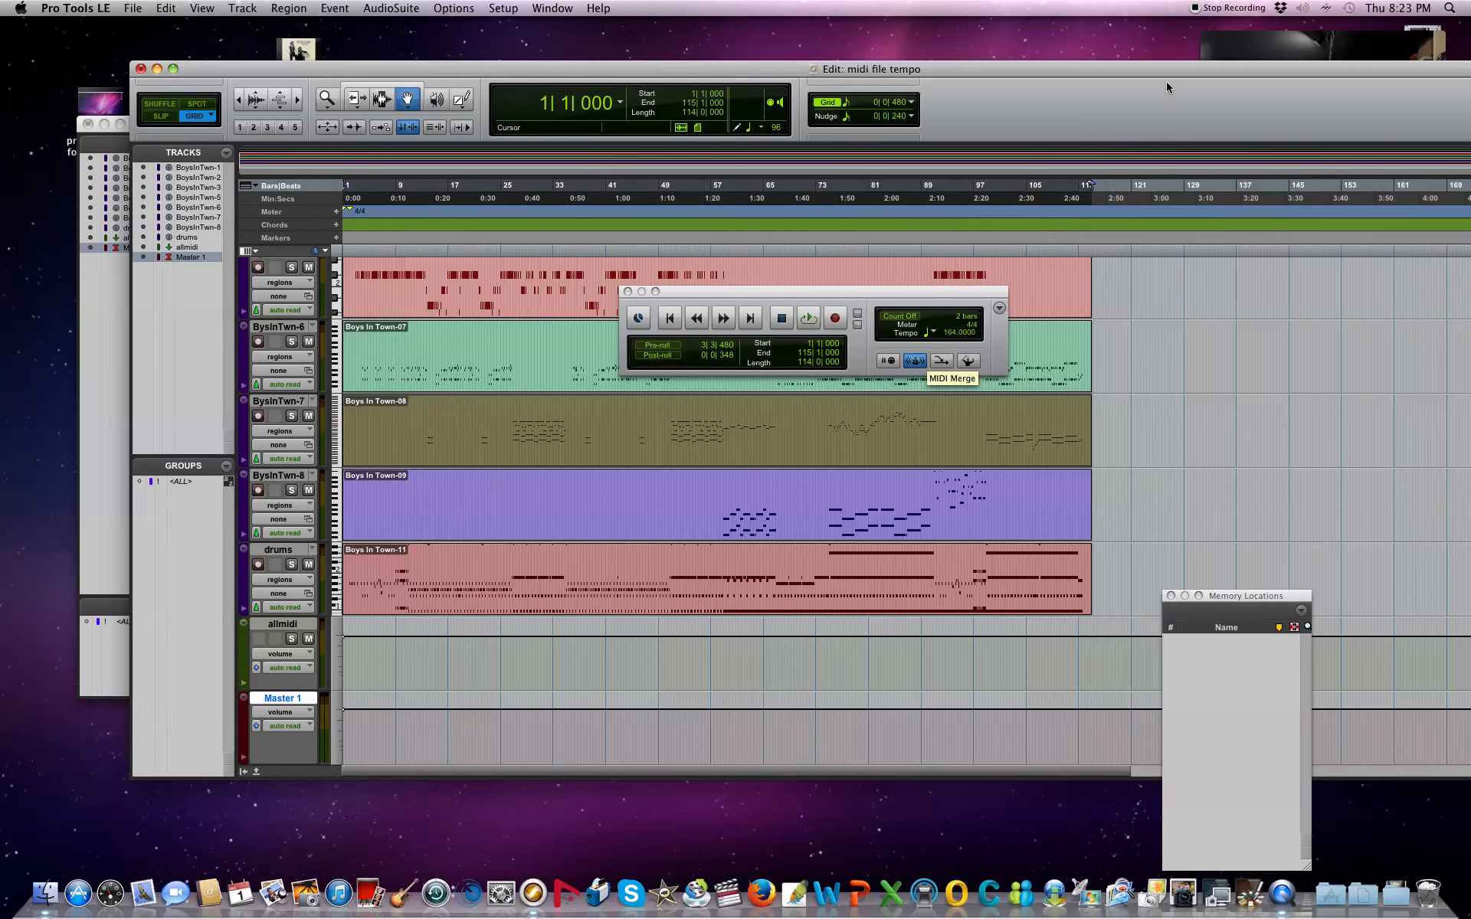
pyautogui.moveTo(1174, 70); pyautogui.dragTo(1126, 225)
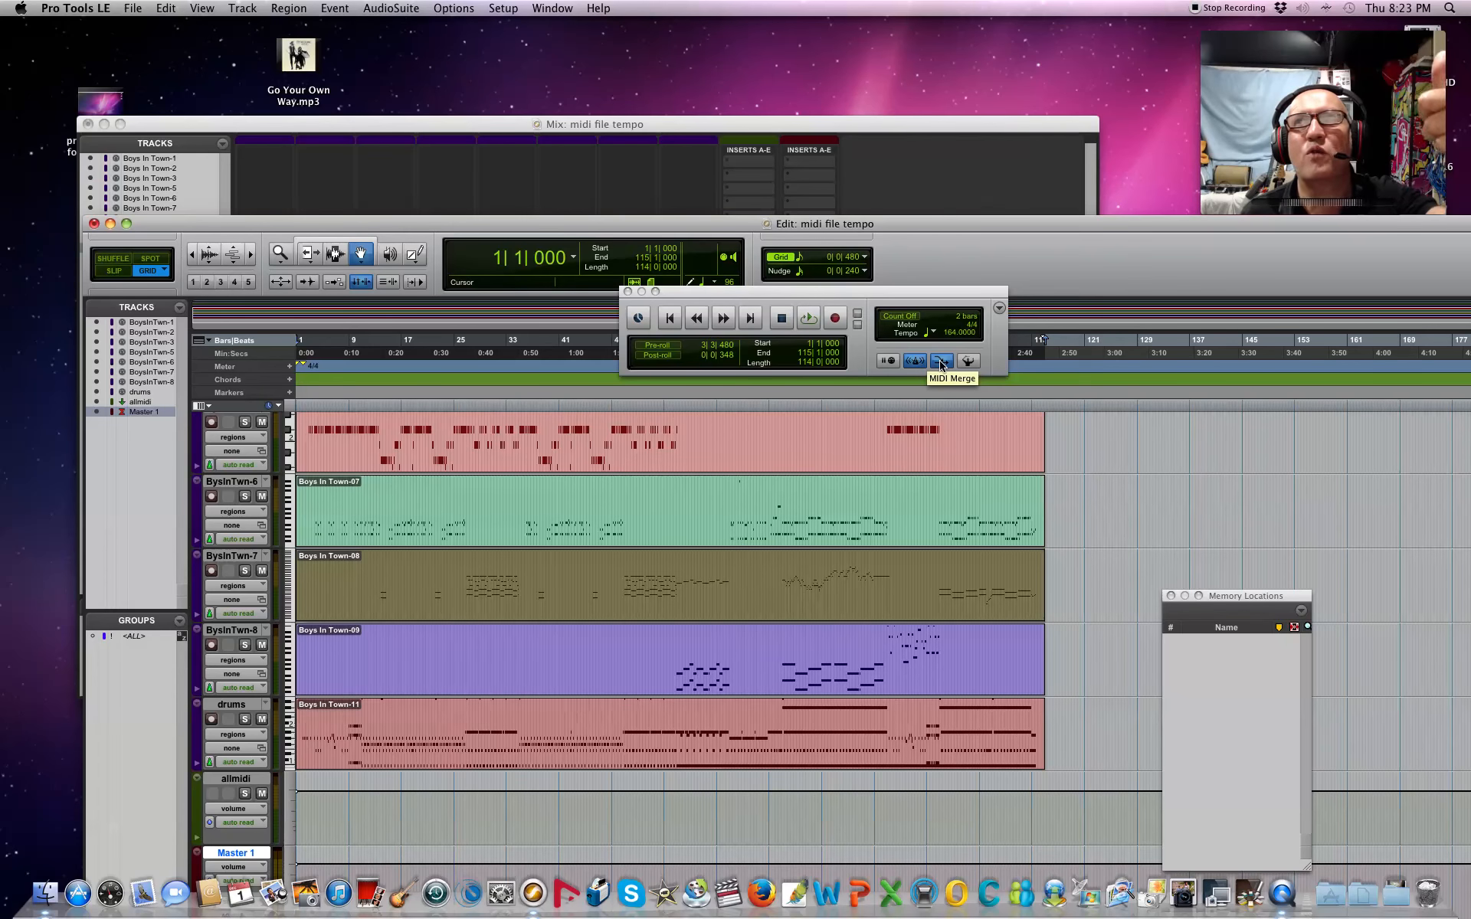
pyautogui.click(941, 366)
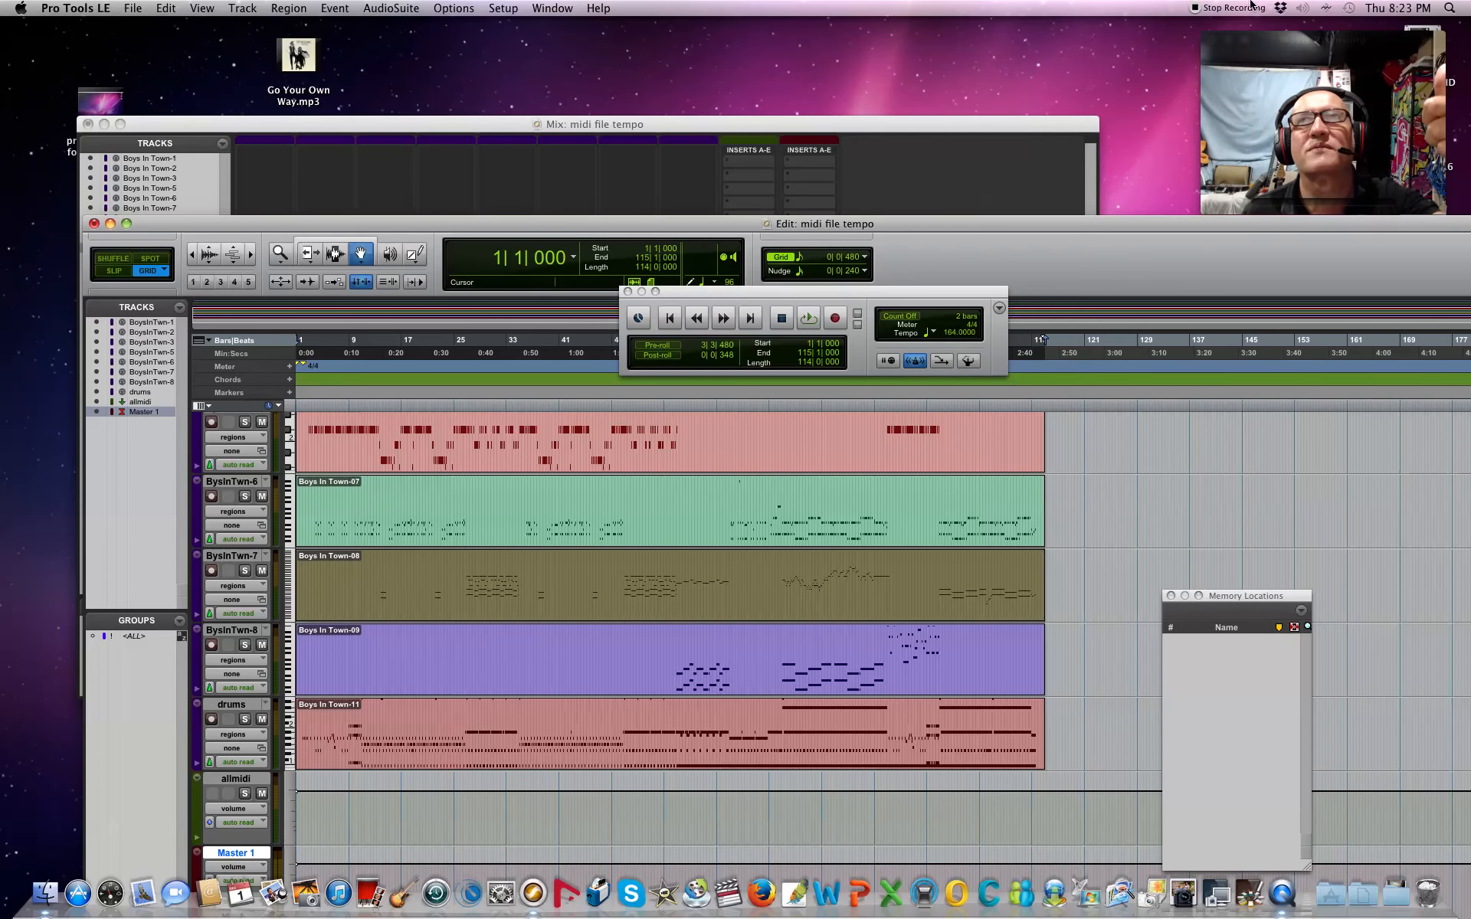